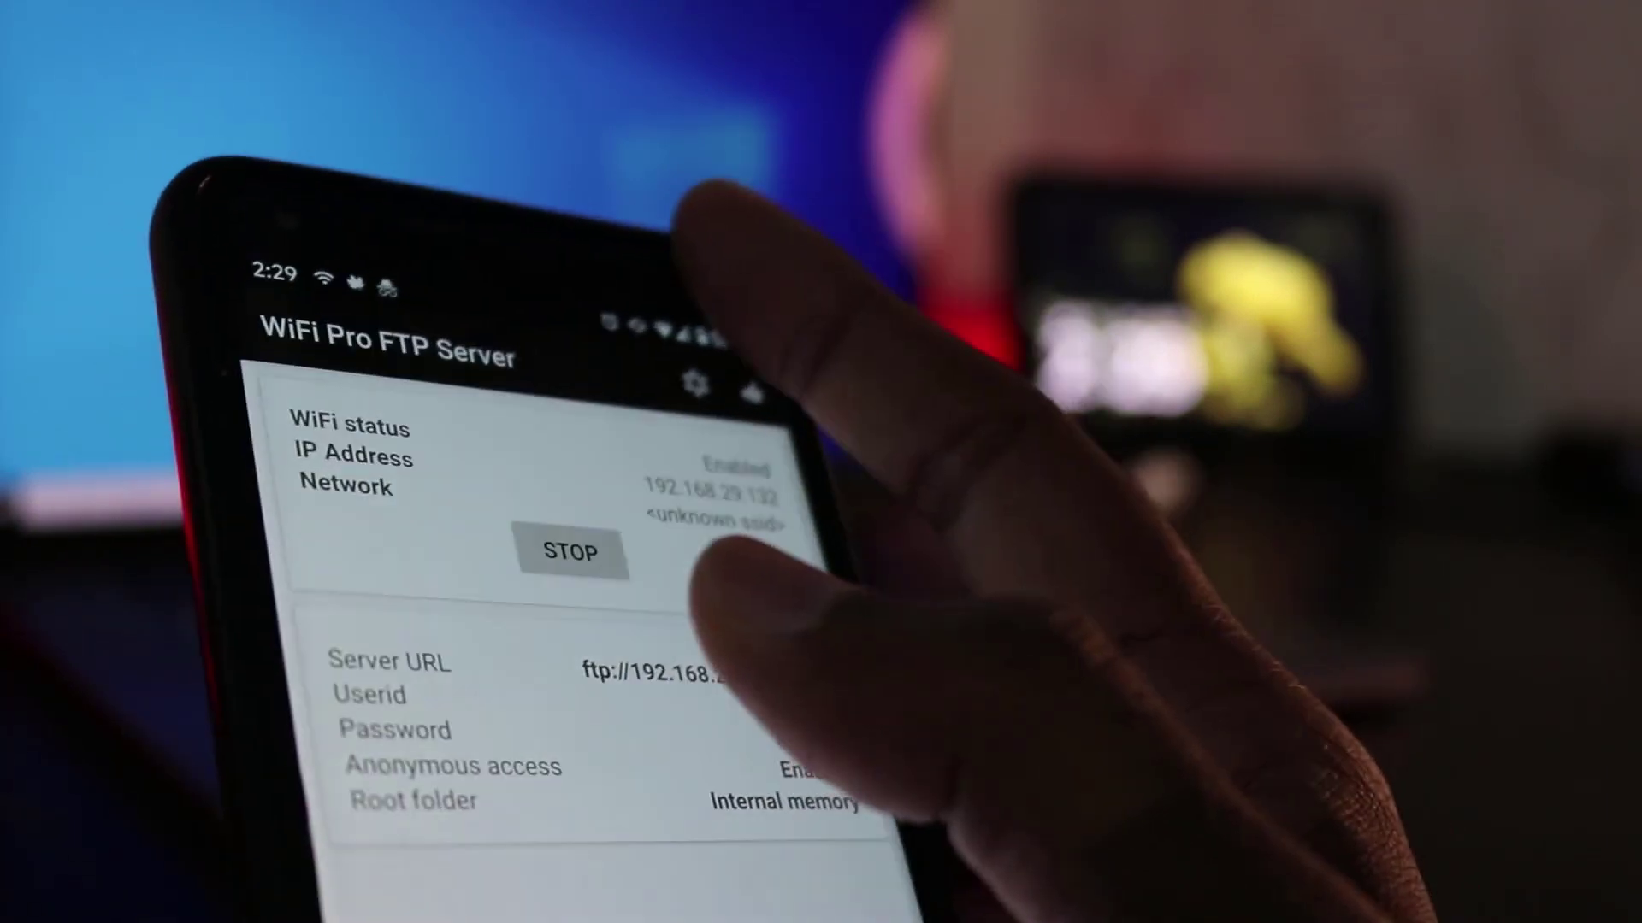
Pull down the phone's quick settings panel and expand it fully.
left_click_drag(385, 347, 384, 684)
left_click_drag(402, 402, 419, 513)
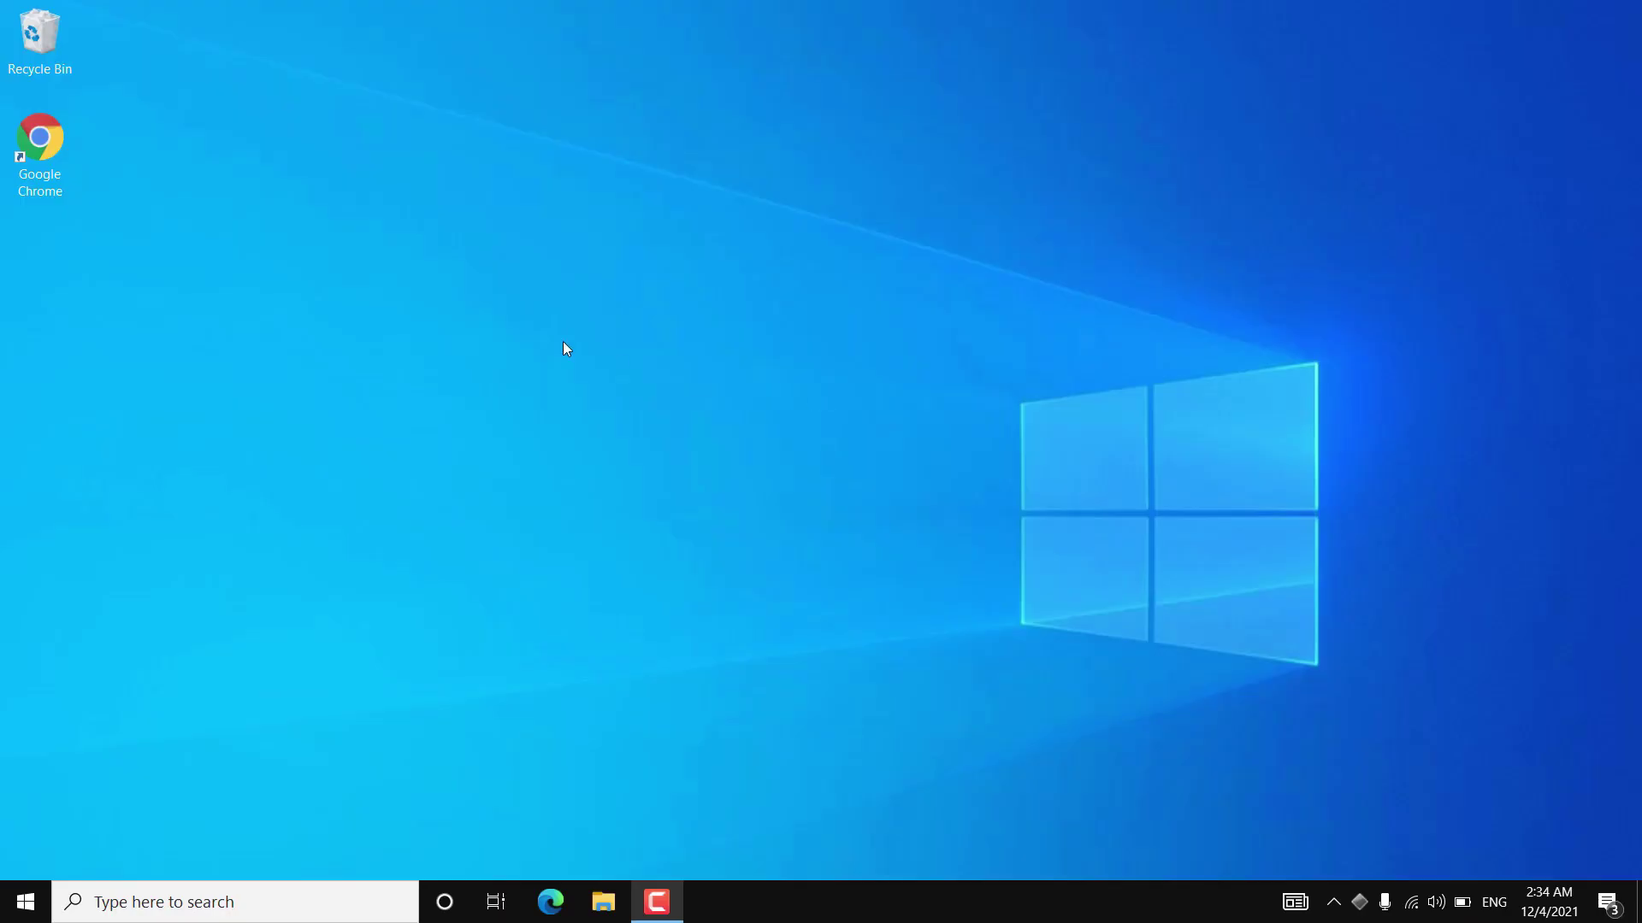
Launch Chrome, try ftp://192.168.29.132:2221, then select the address and switch to File Explorer.
double_click(39, 142)
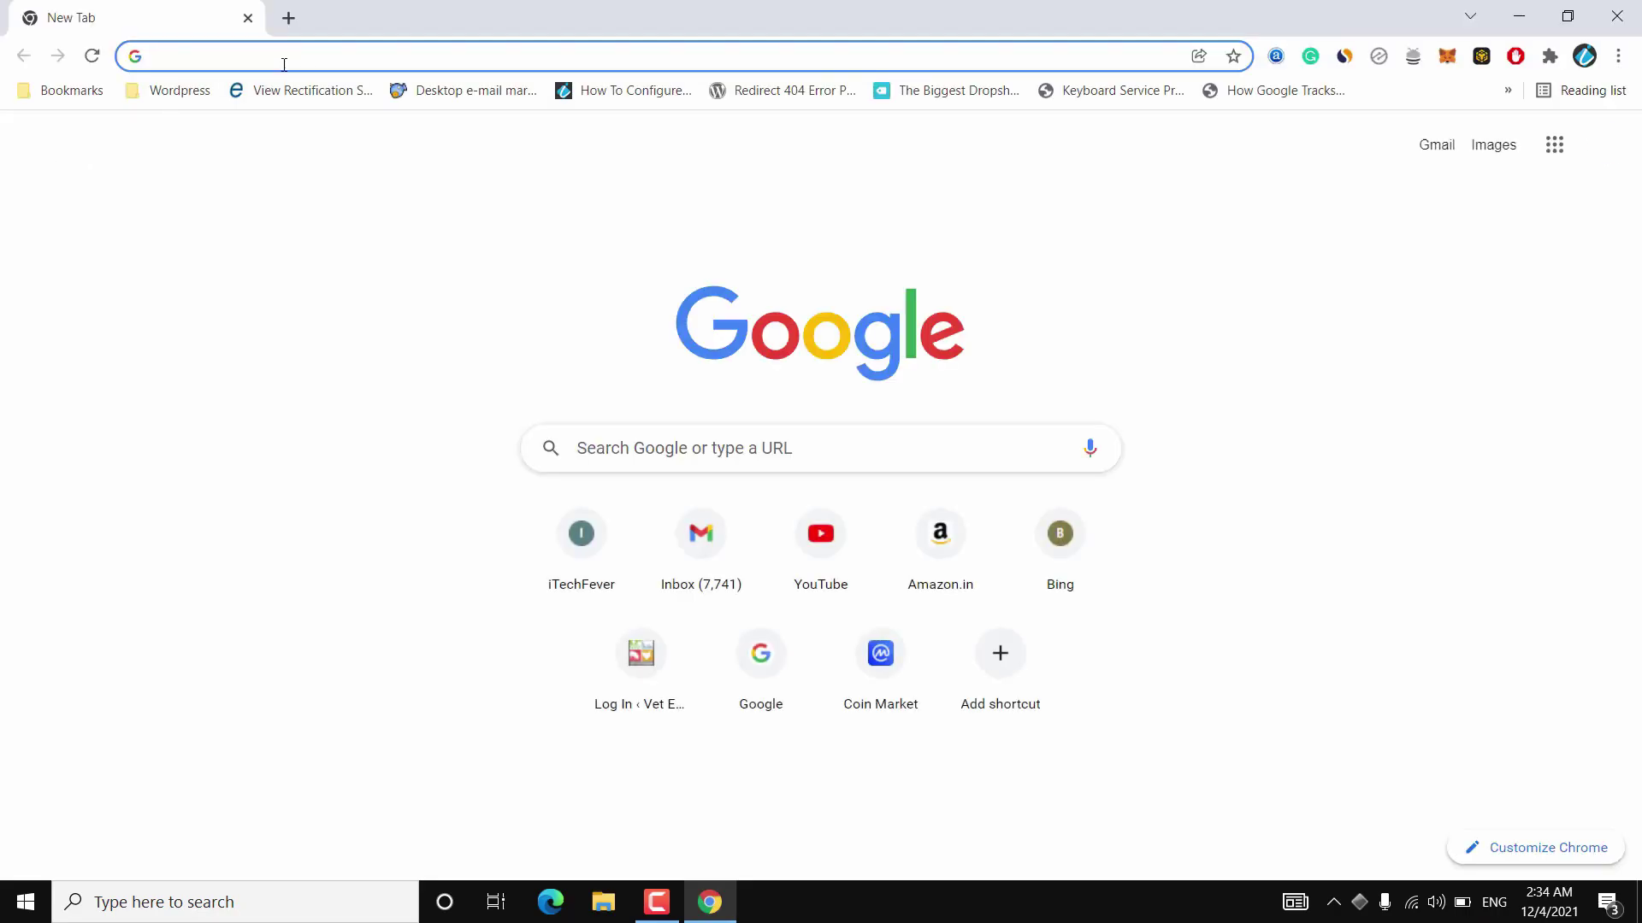
type("ftp://192.168.29.132:")
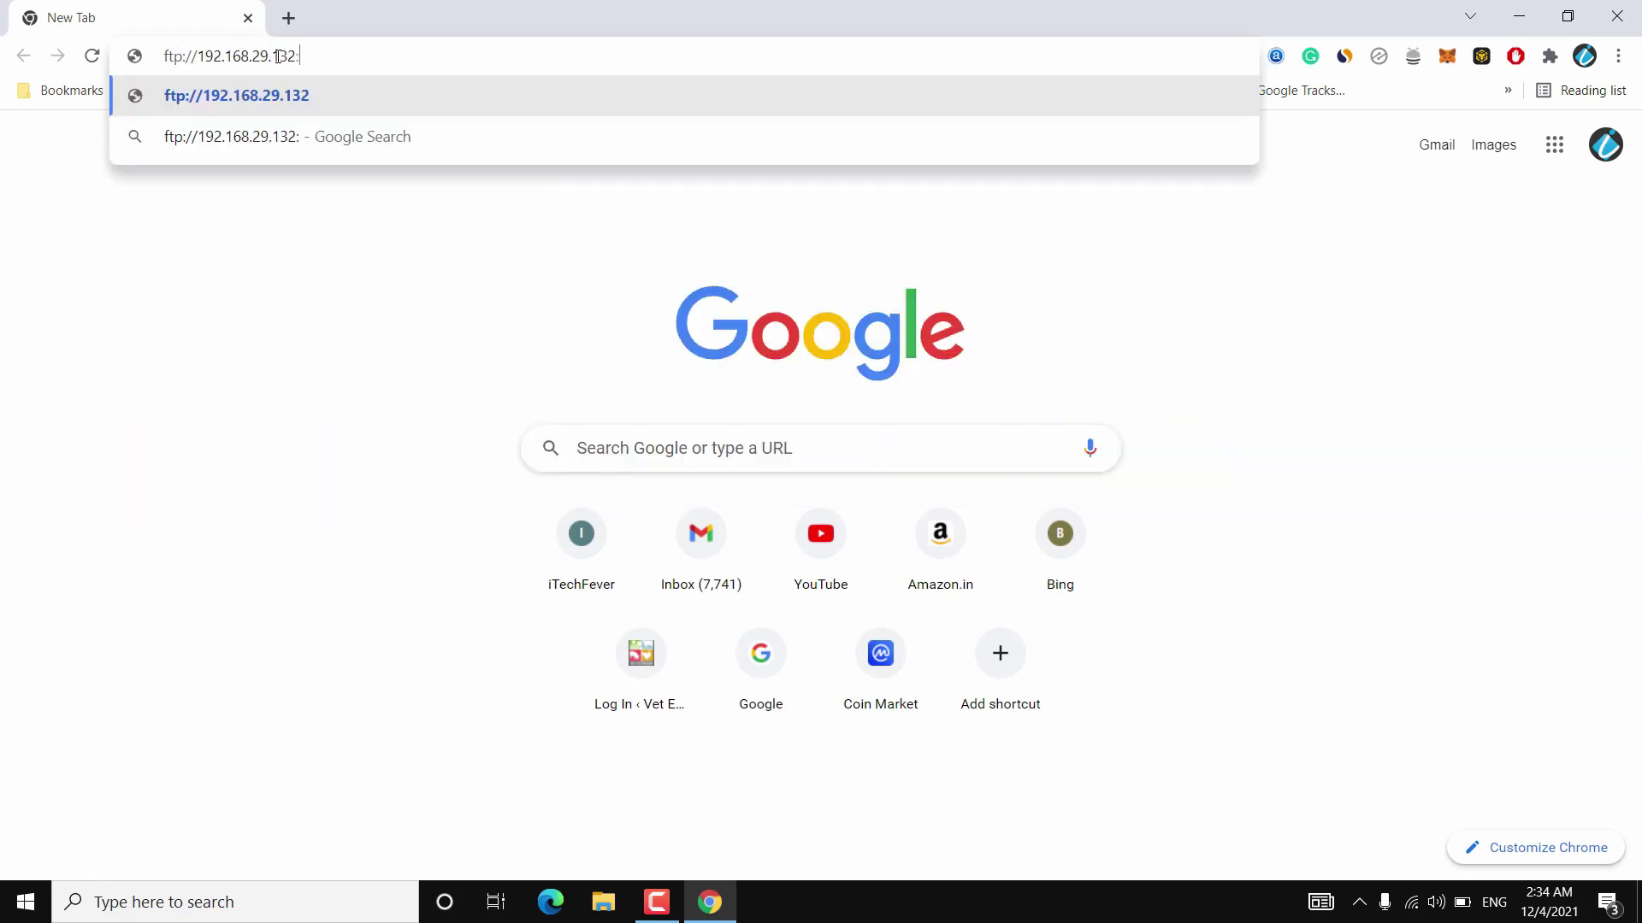
type("2221")
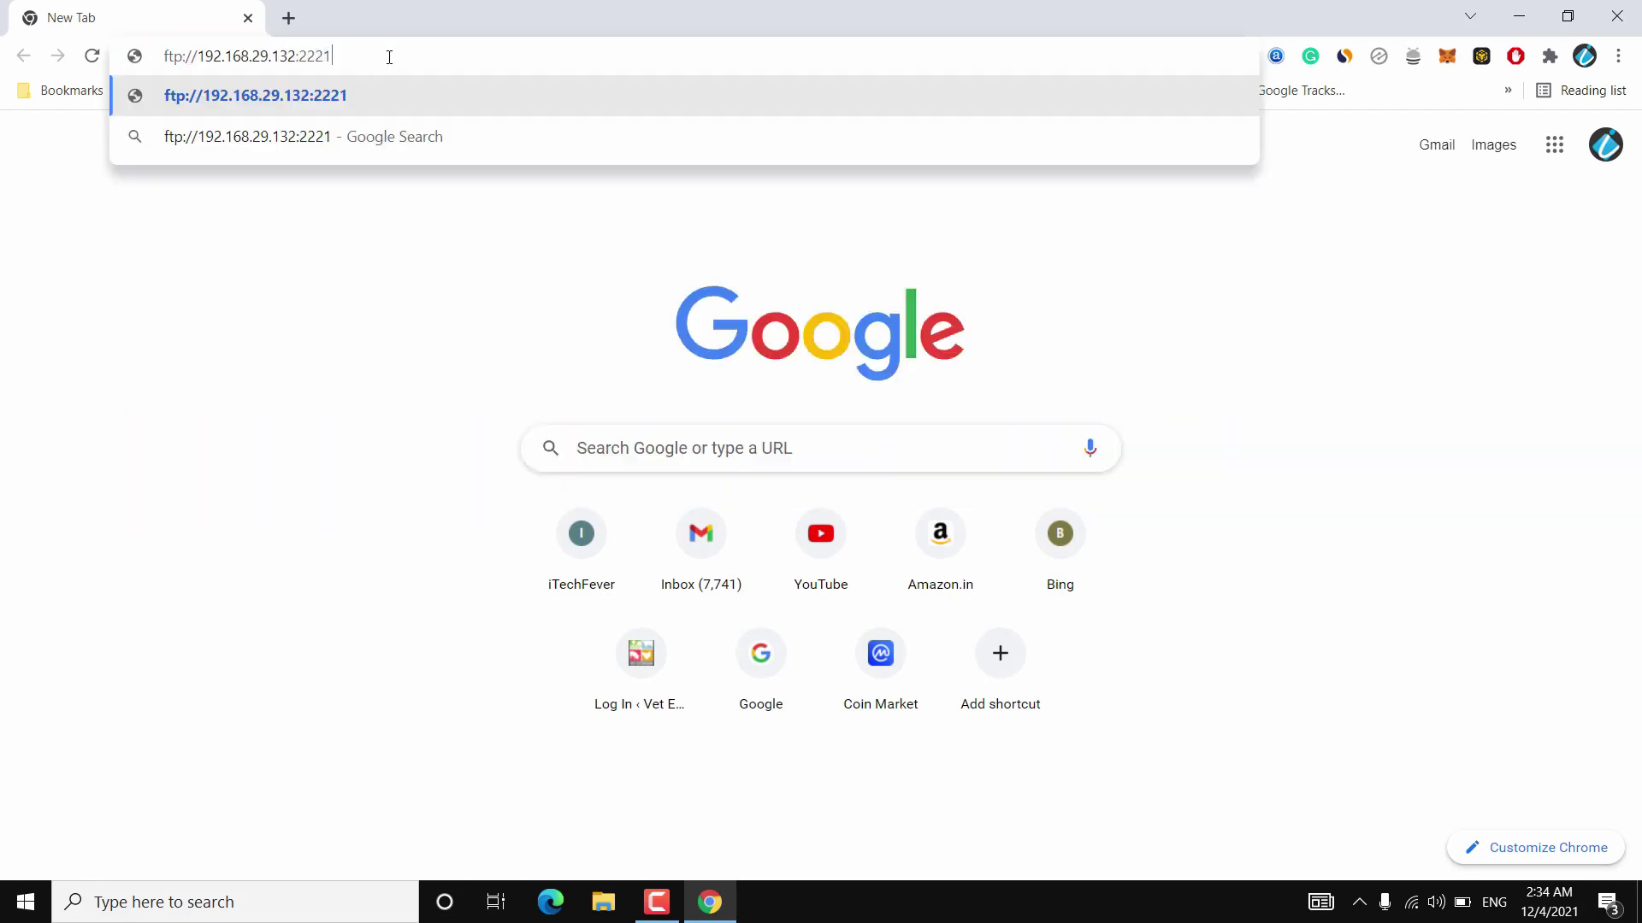
key("Return")
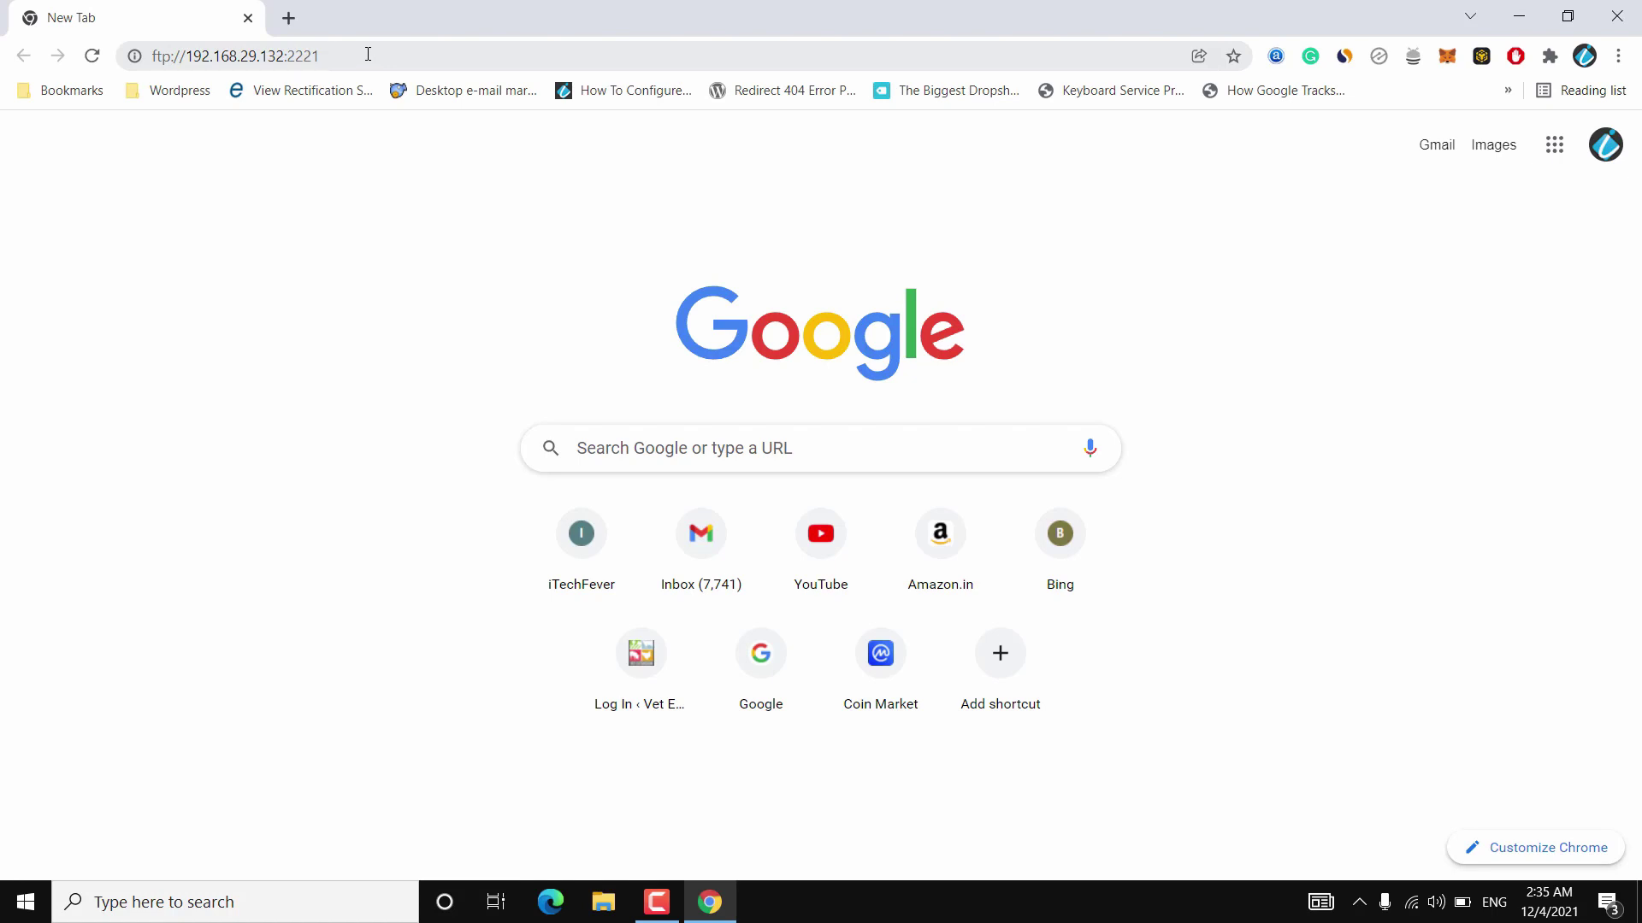
left_click(368, 53)
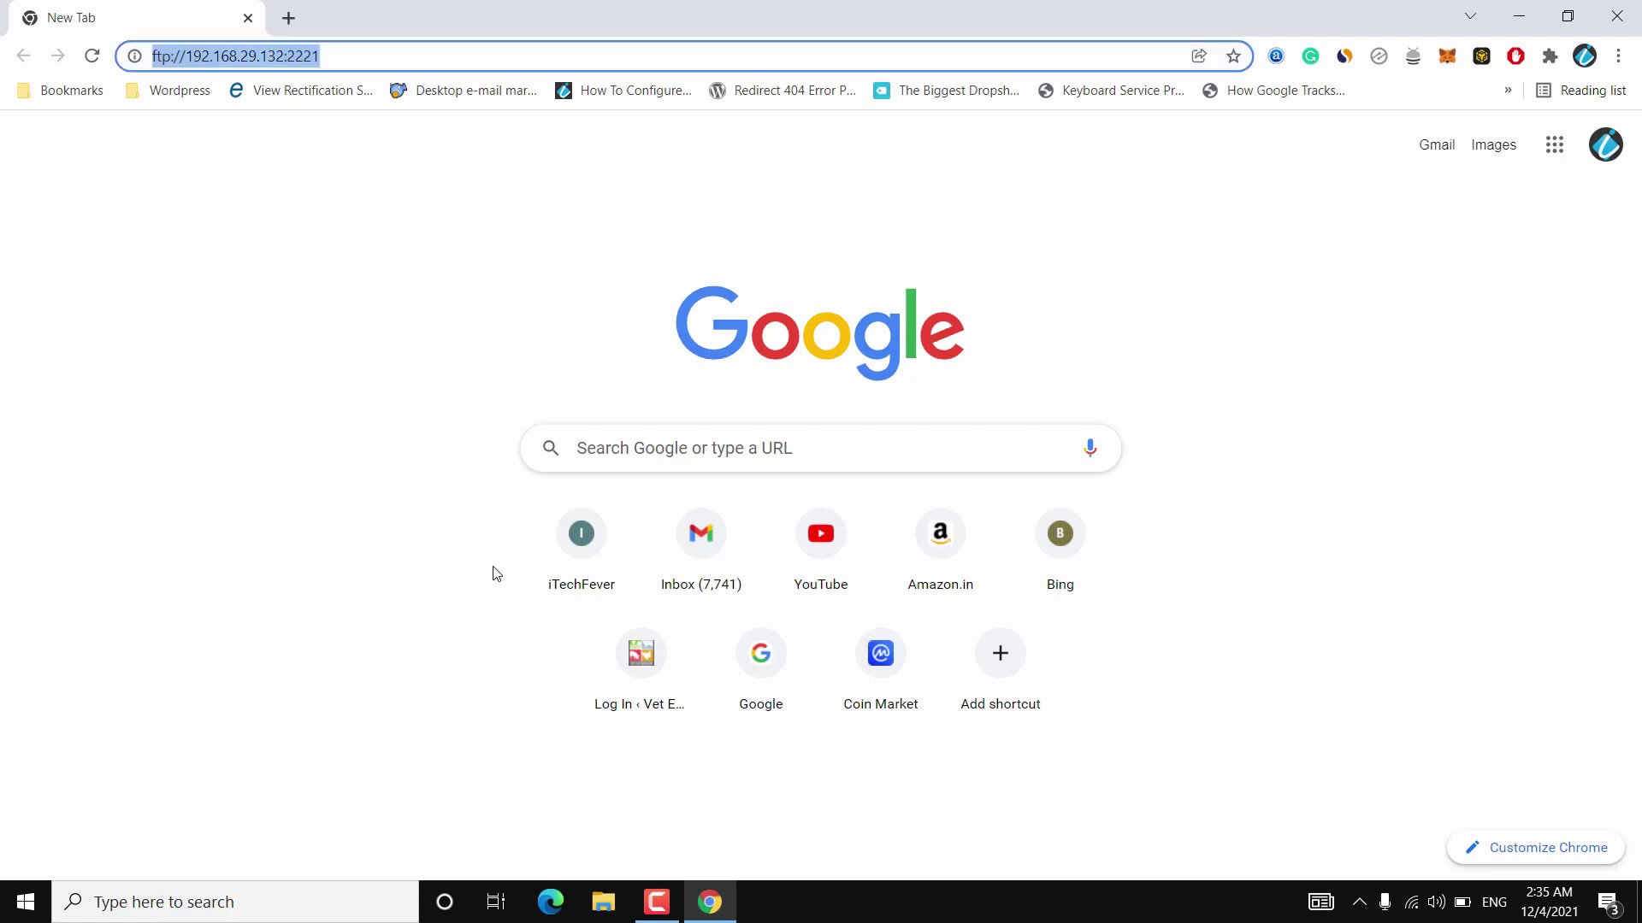
left_click(602, 896)
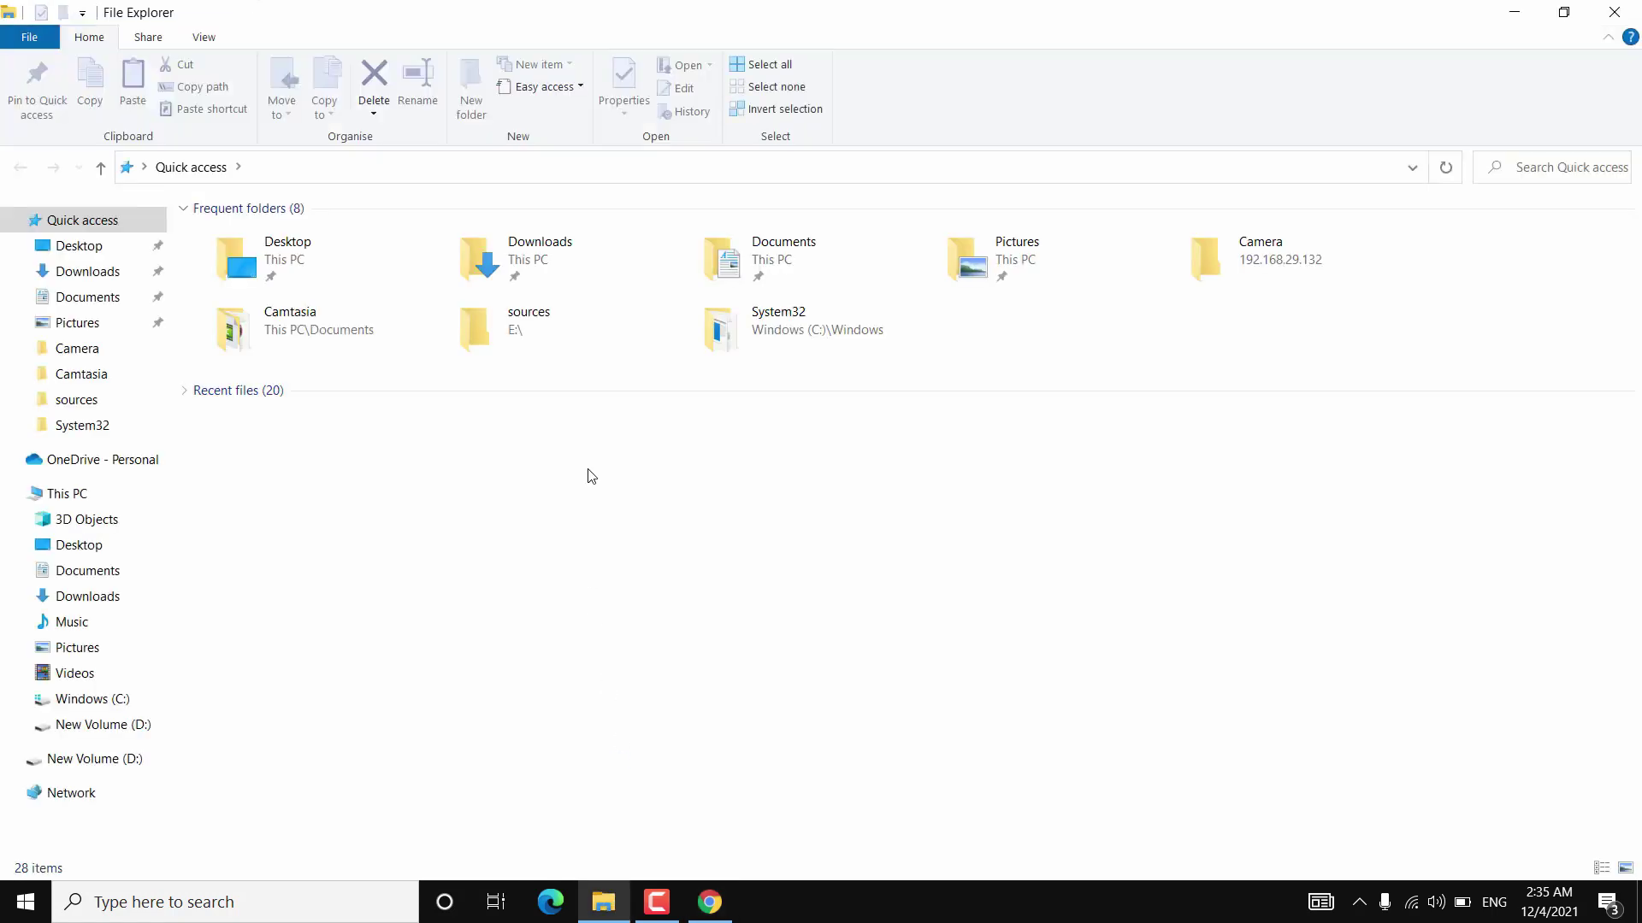
From This PC, start adding a custom network location at ftp://192.168.29.132:2221.
left_click(94, 500)
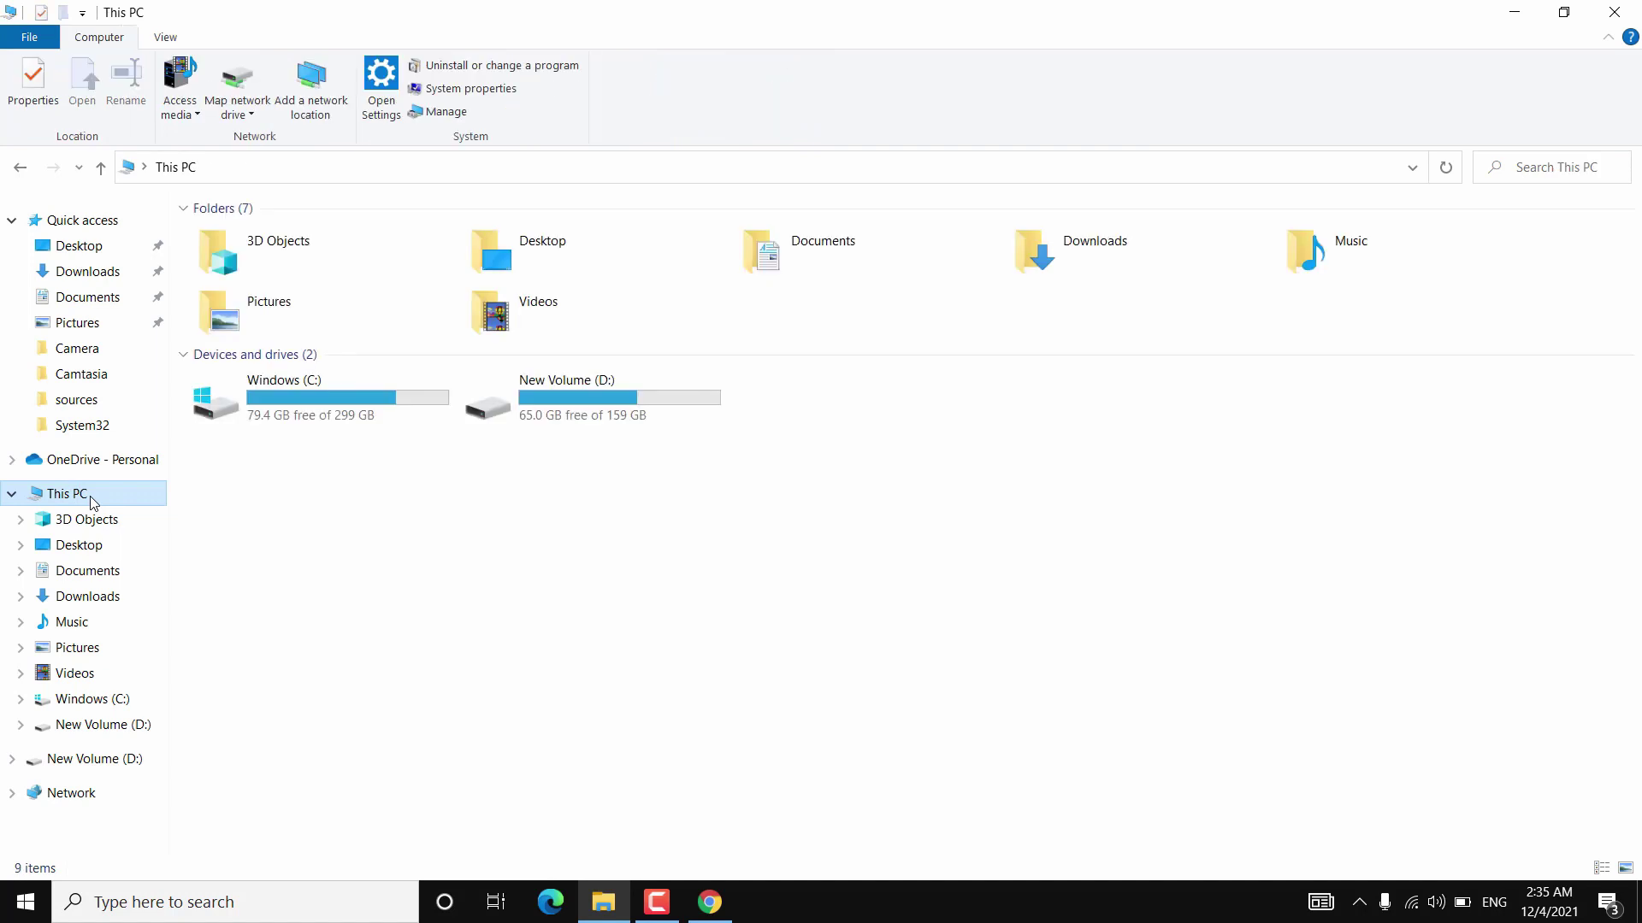
right_click(724, 555)
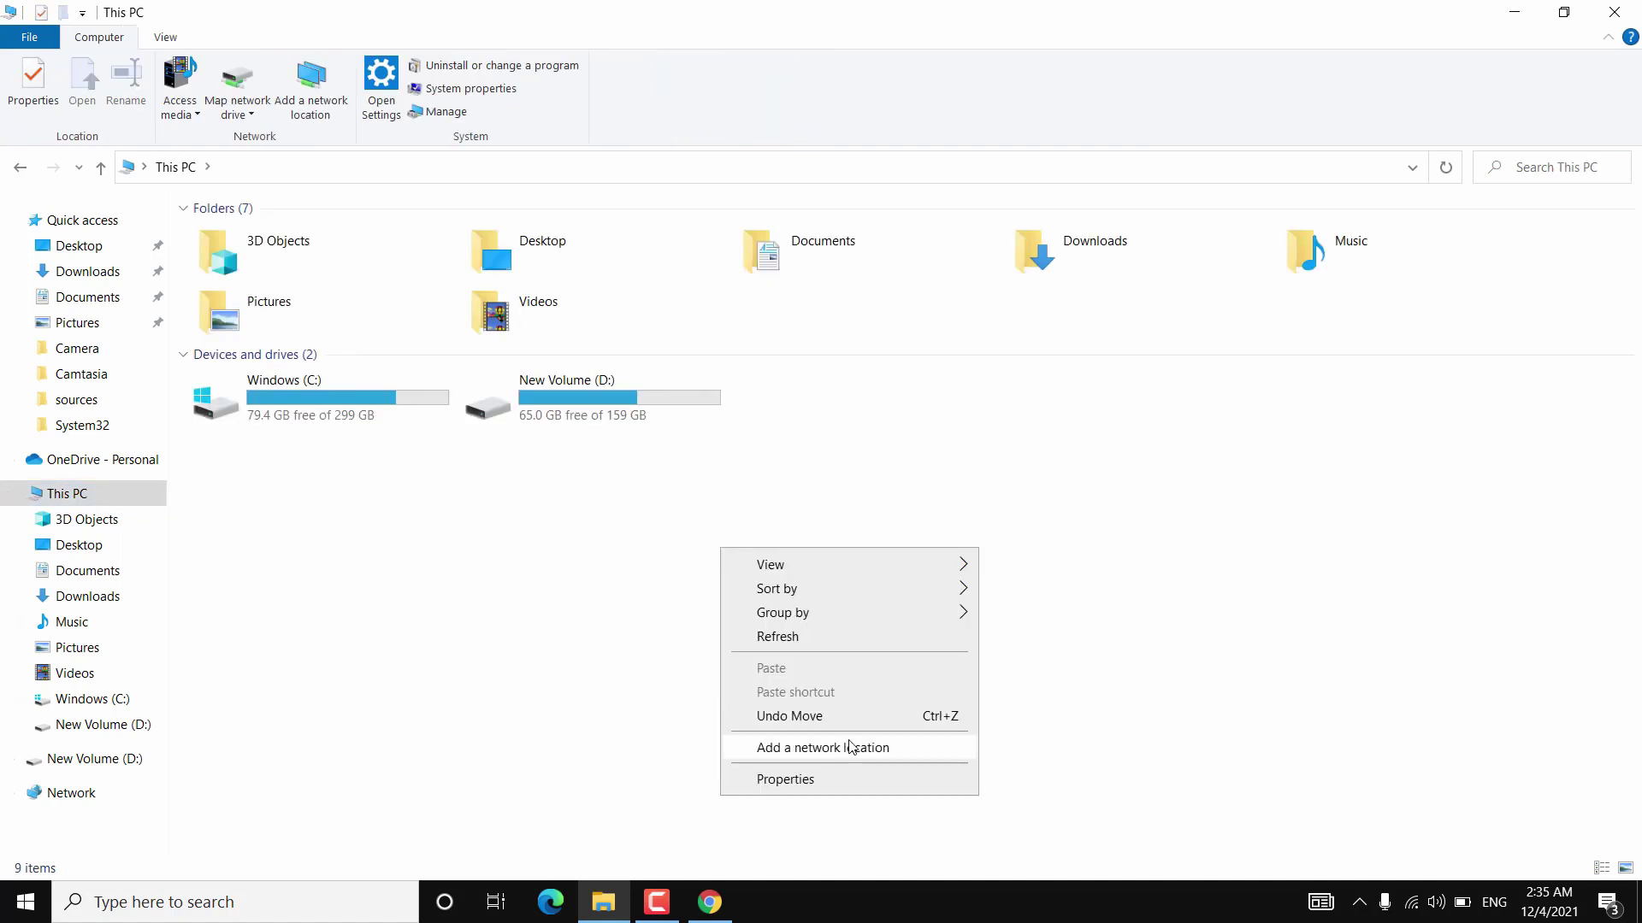
left_click(836, 749)
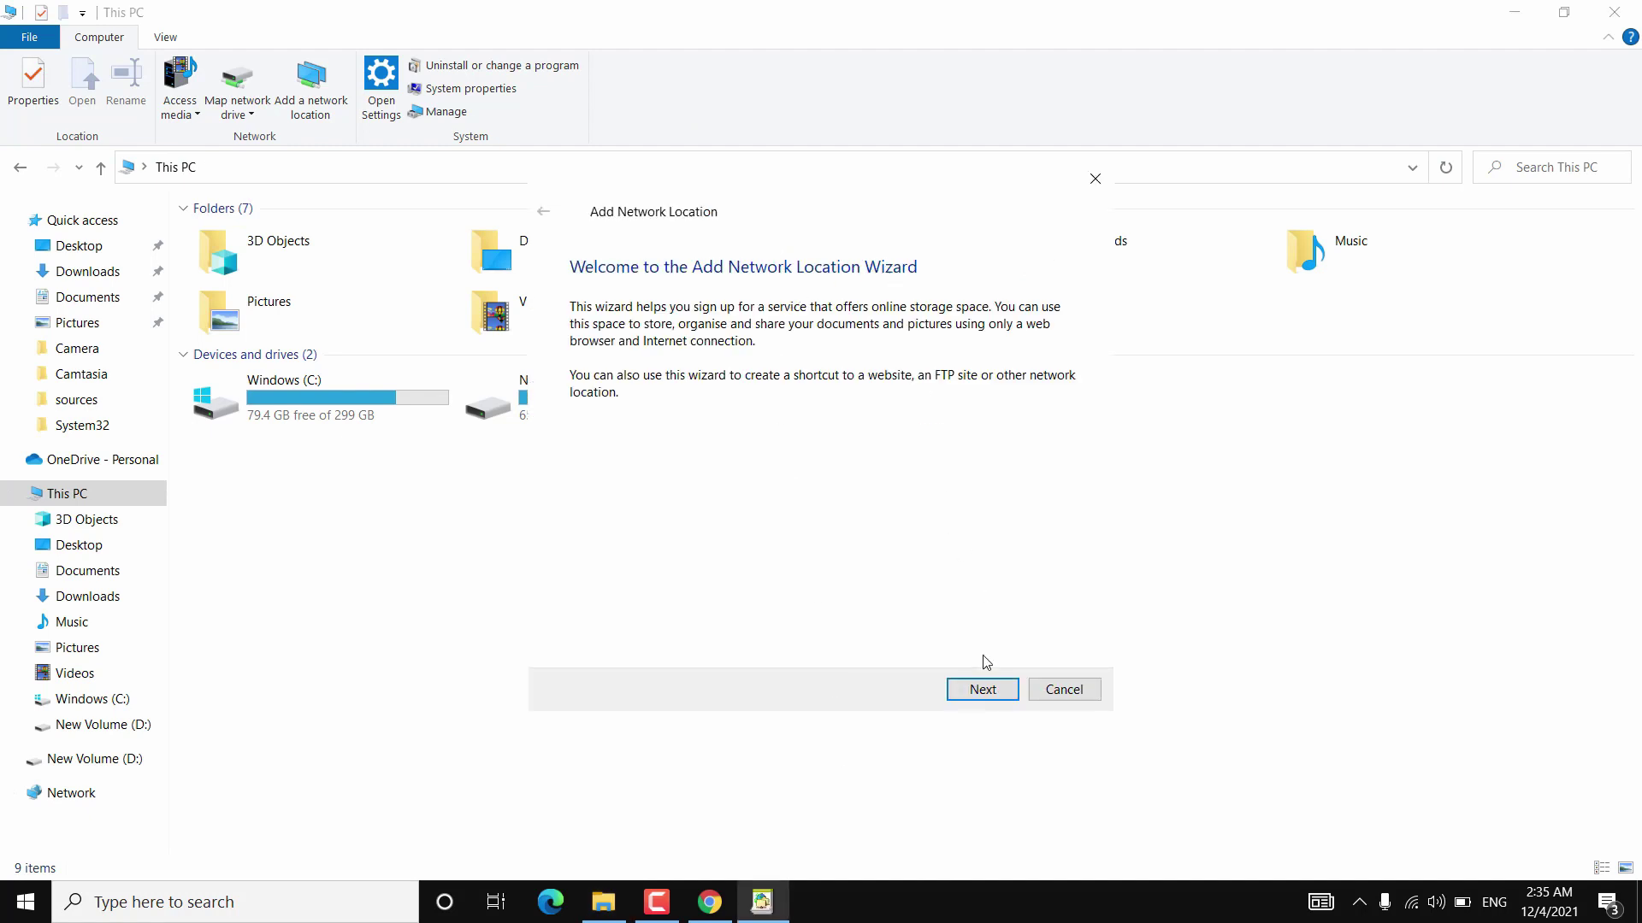
left_click(983, 690)
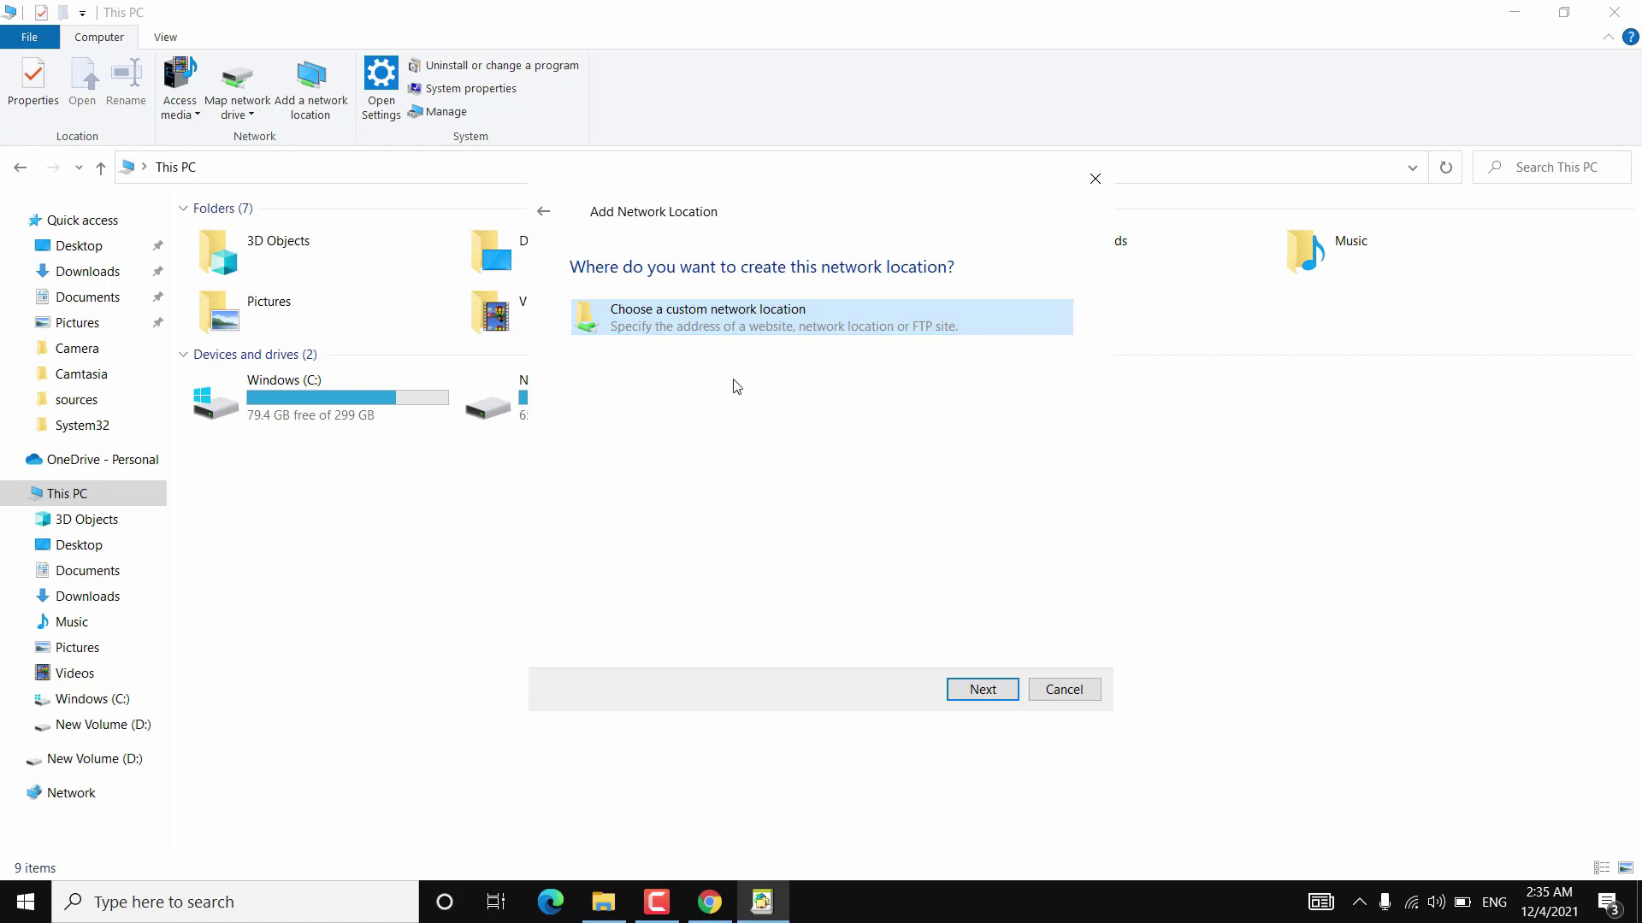
left_click(980, 689)
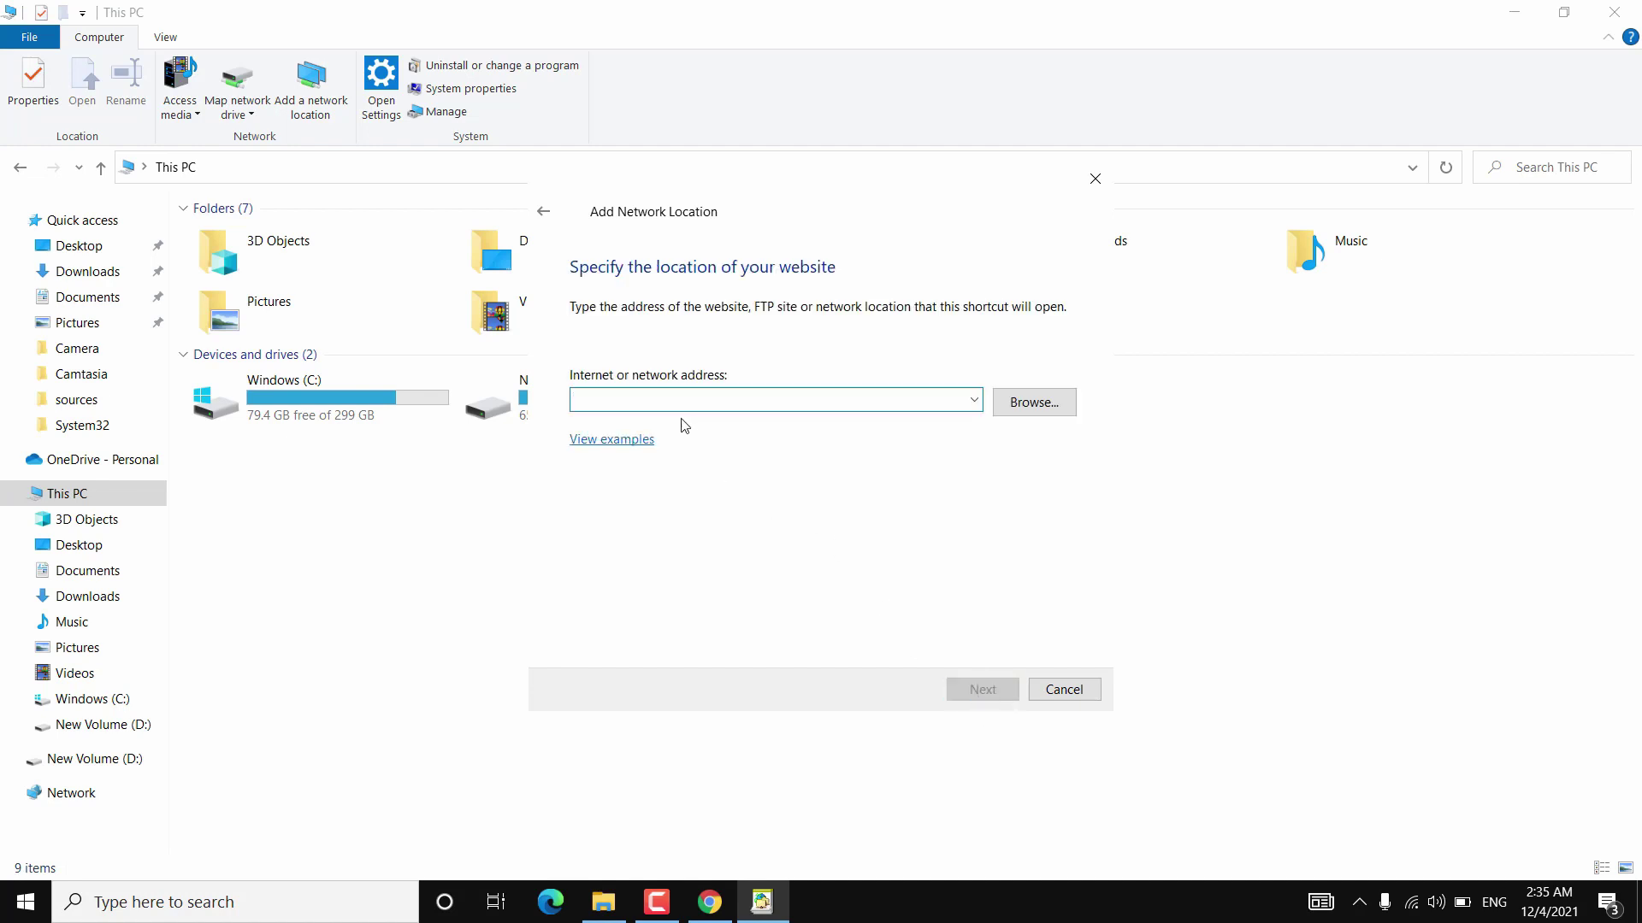
type("ftp://192.168.29.132:2221/")
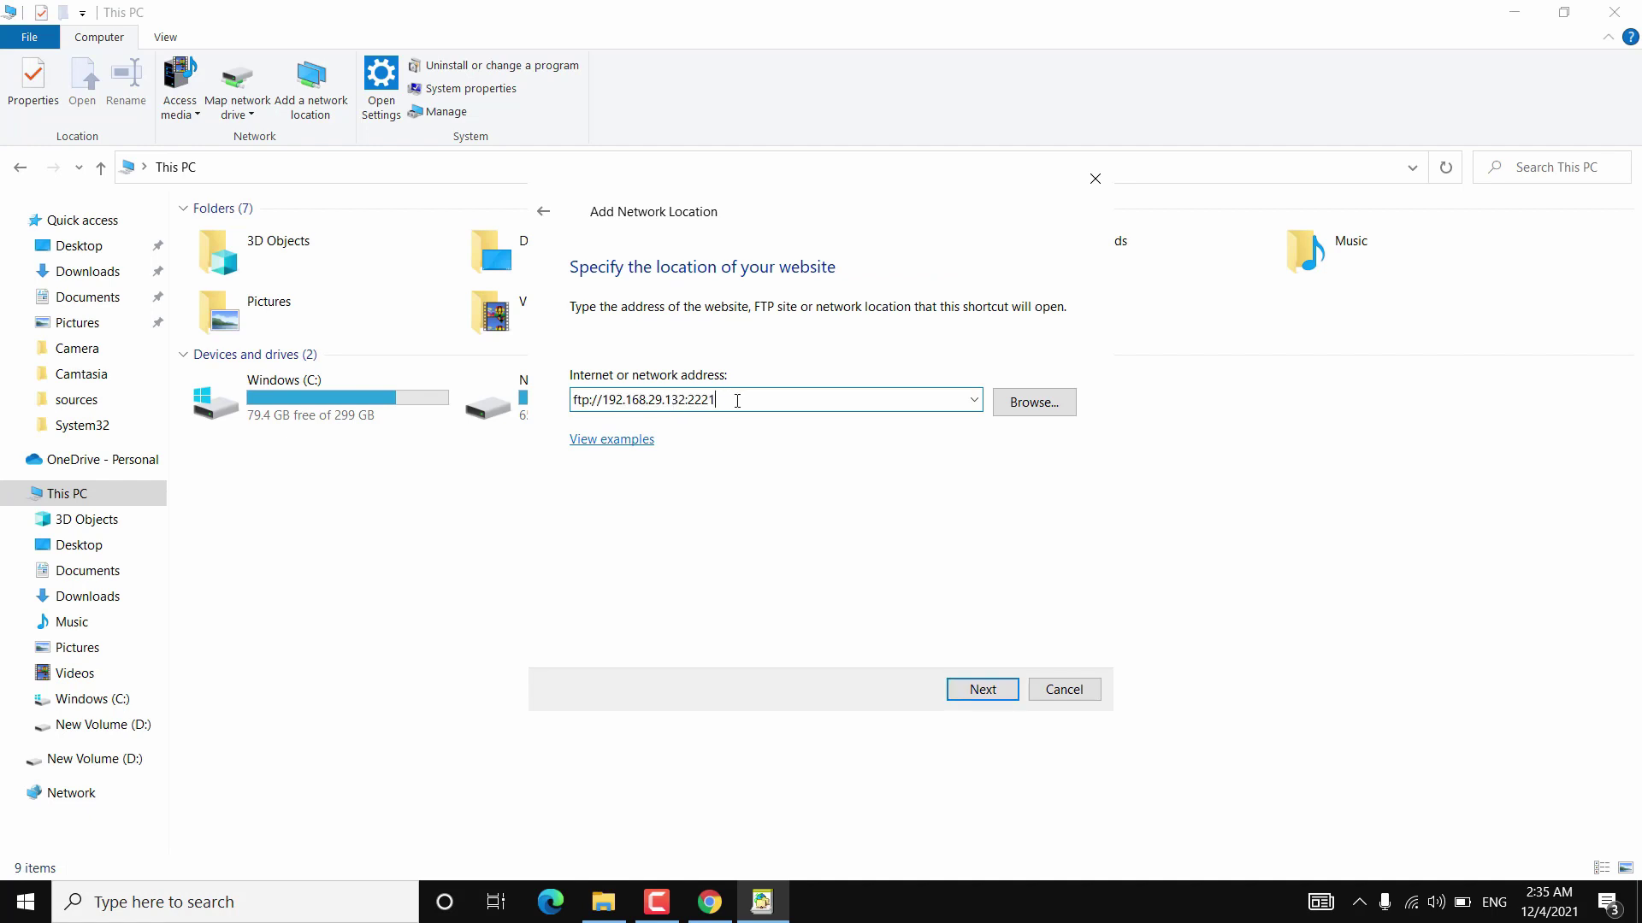
left_click(975, 689)
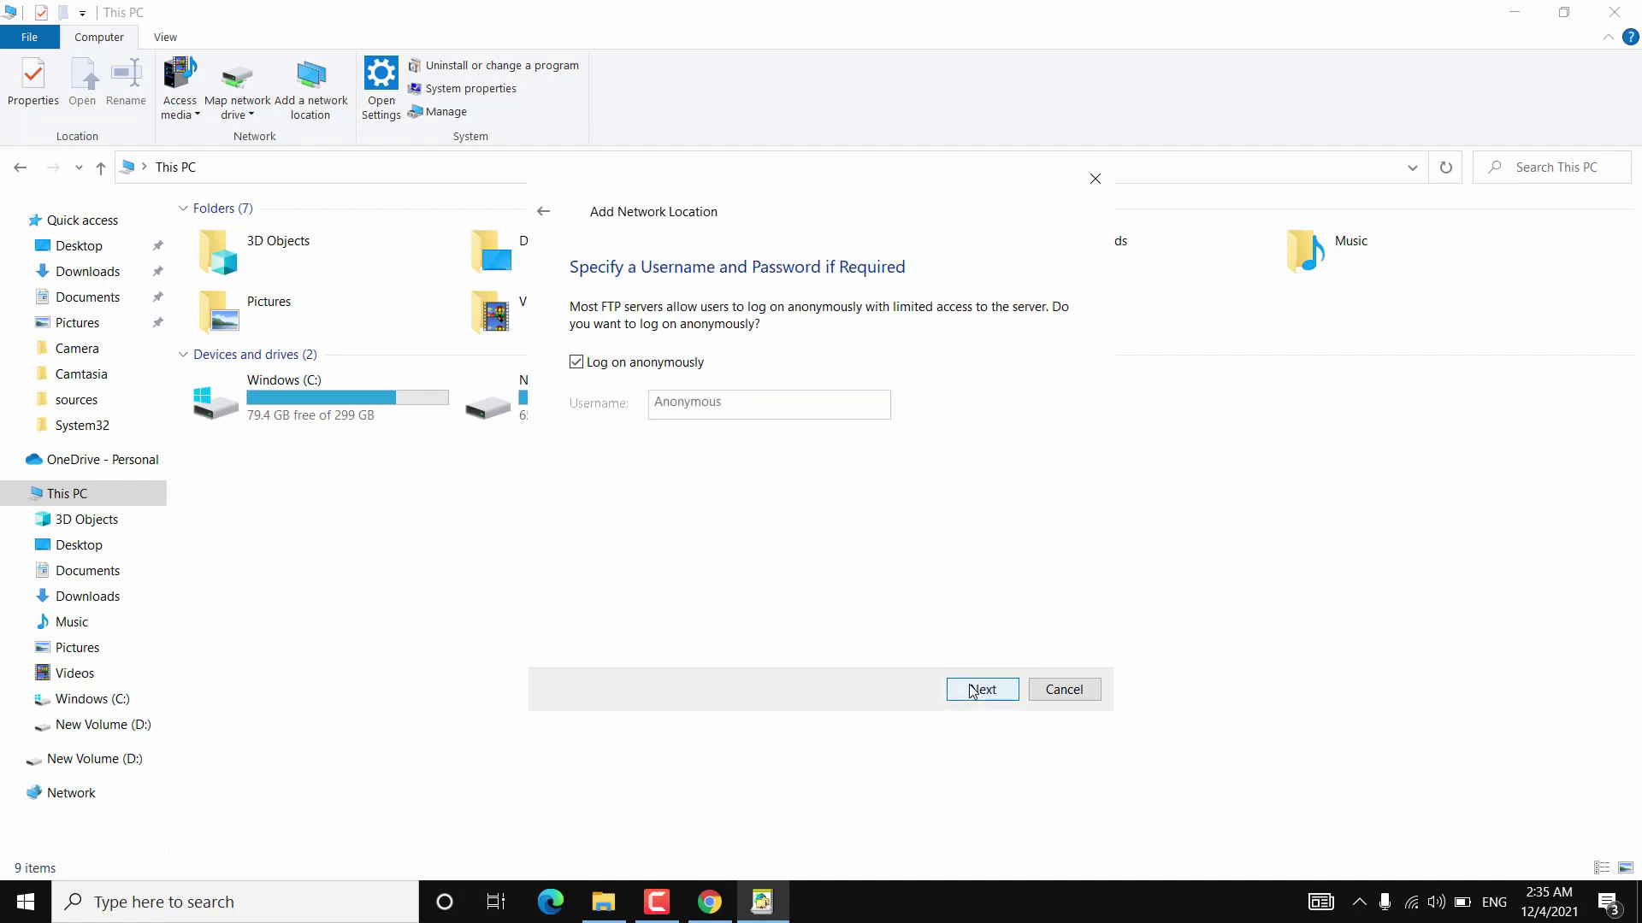
Turn off anonymous log-on, enter the username, and name the location My SmartPhone.
left_click(576, 363)
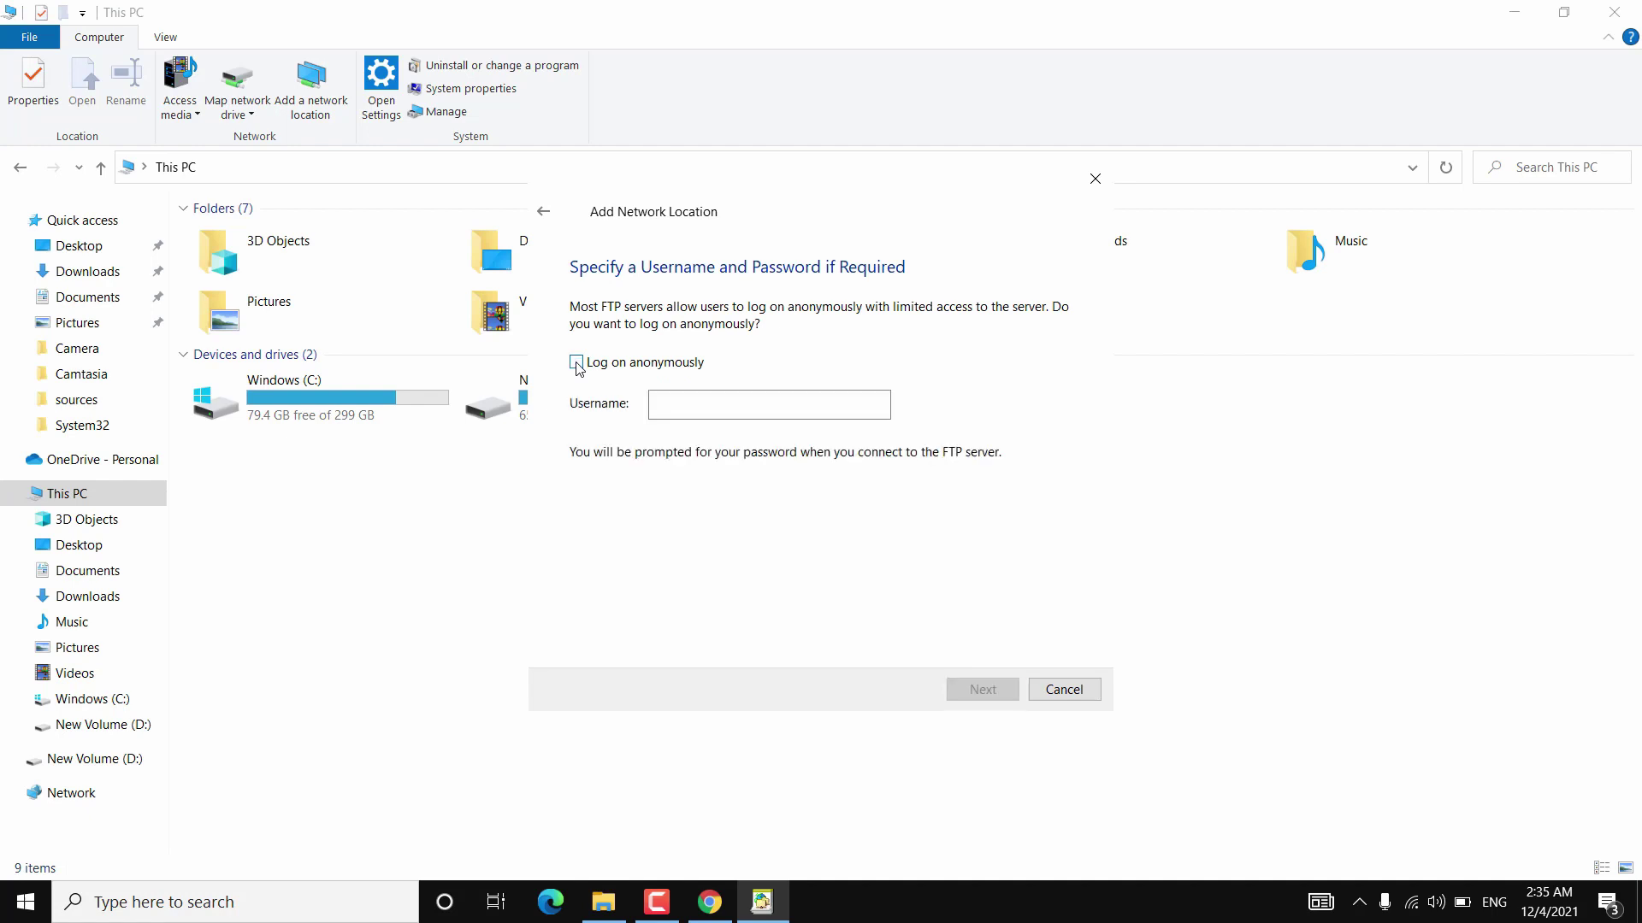
left_click(685, 408)
type("android")
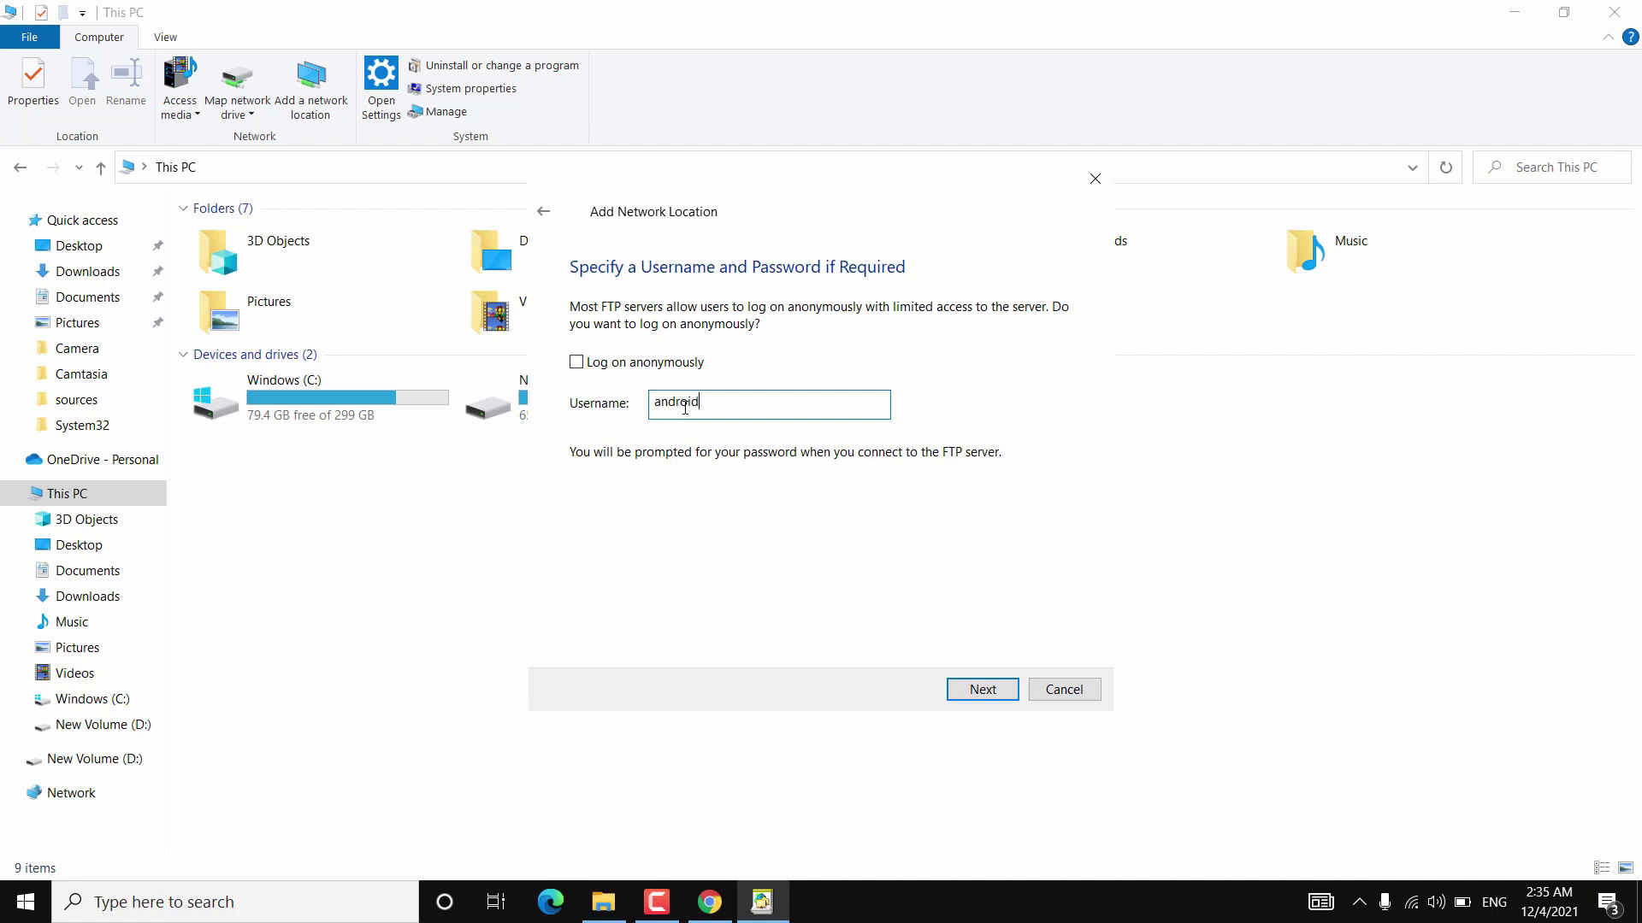
left_click(979, 689)
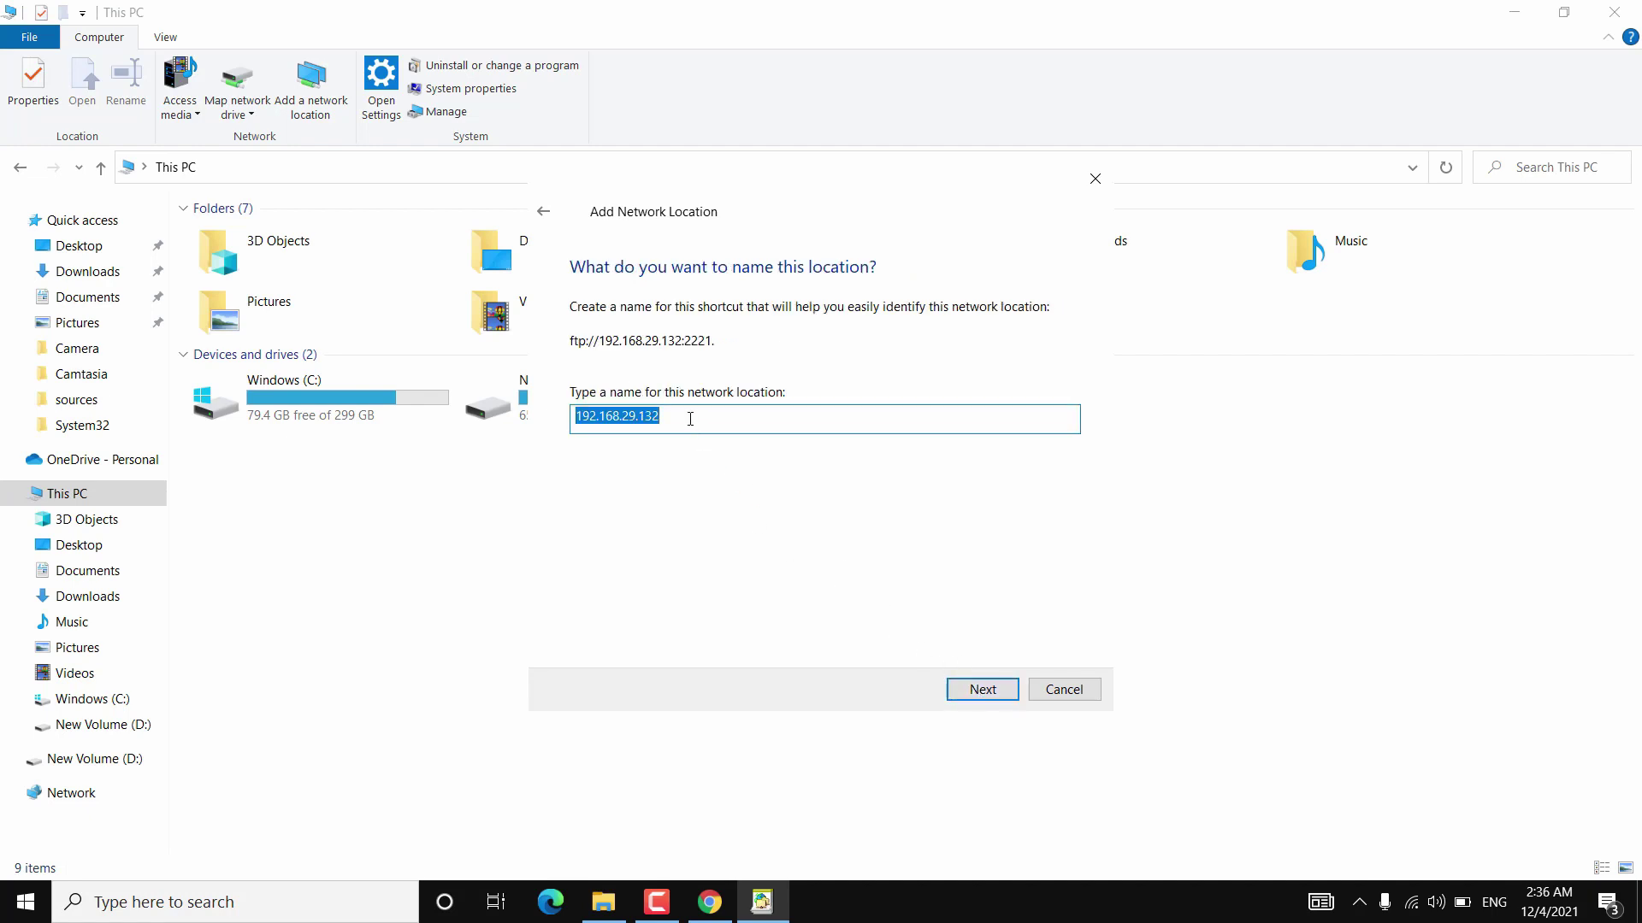
type("My SmartPhone")
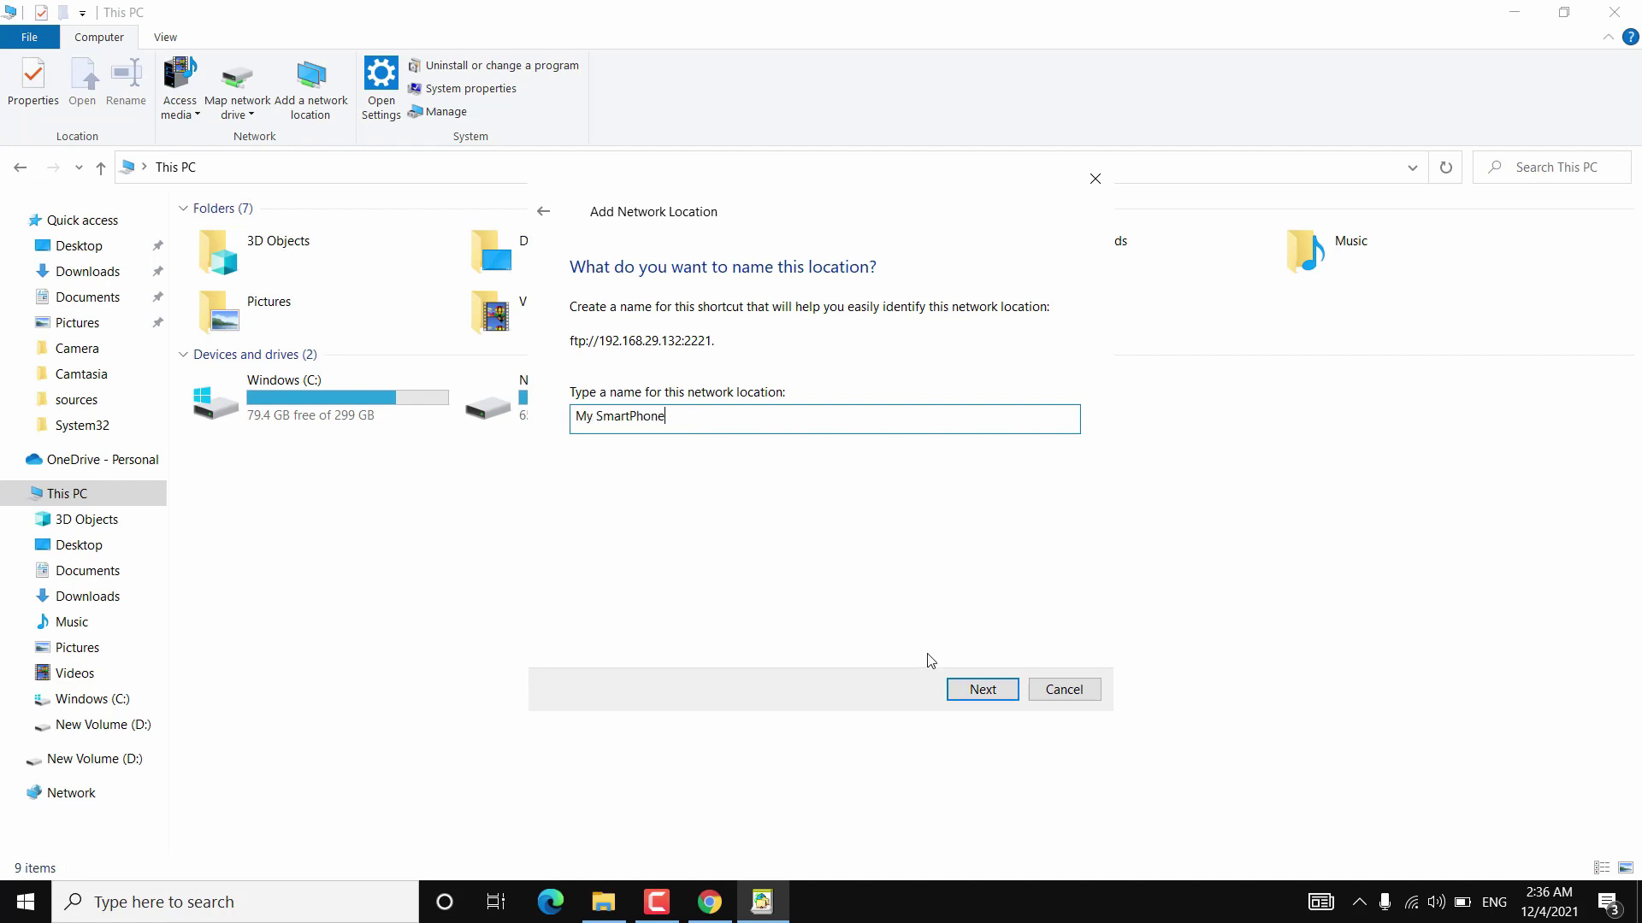
left_click(974, 693)
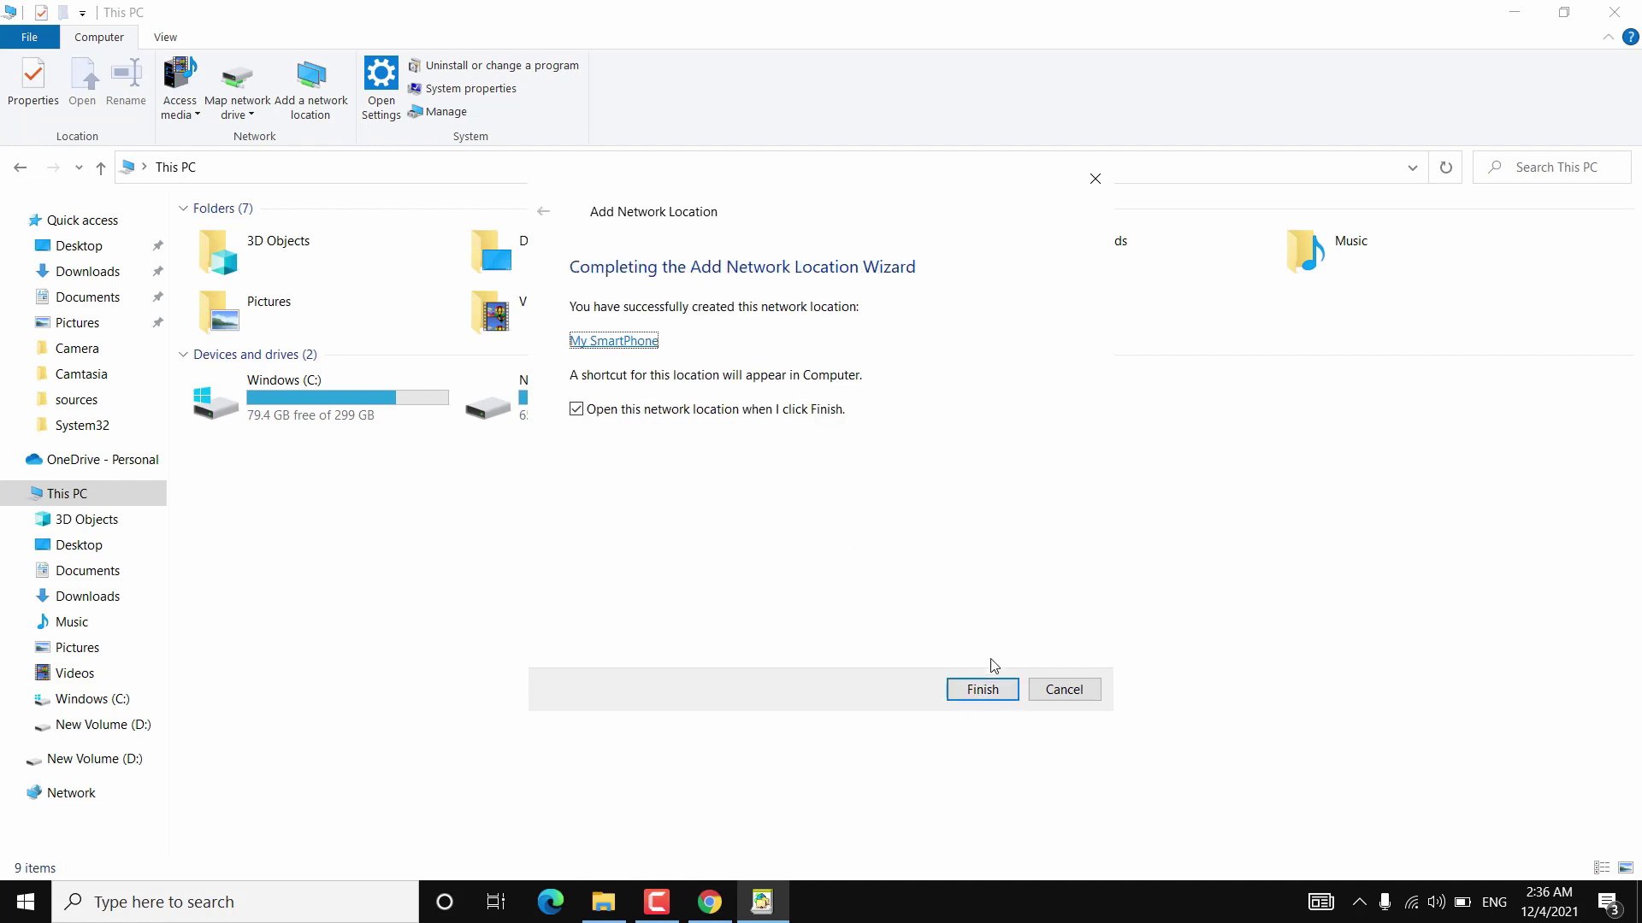
left_click(975, 688)
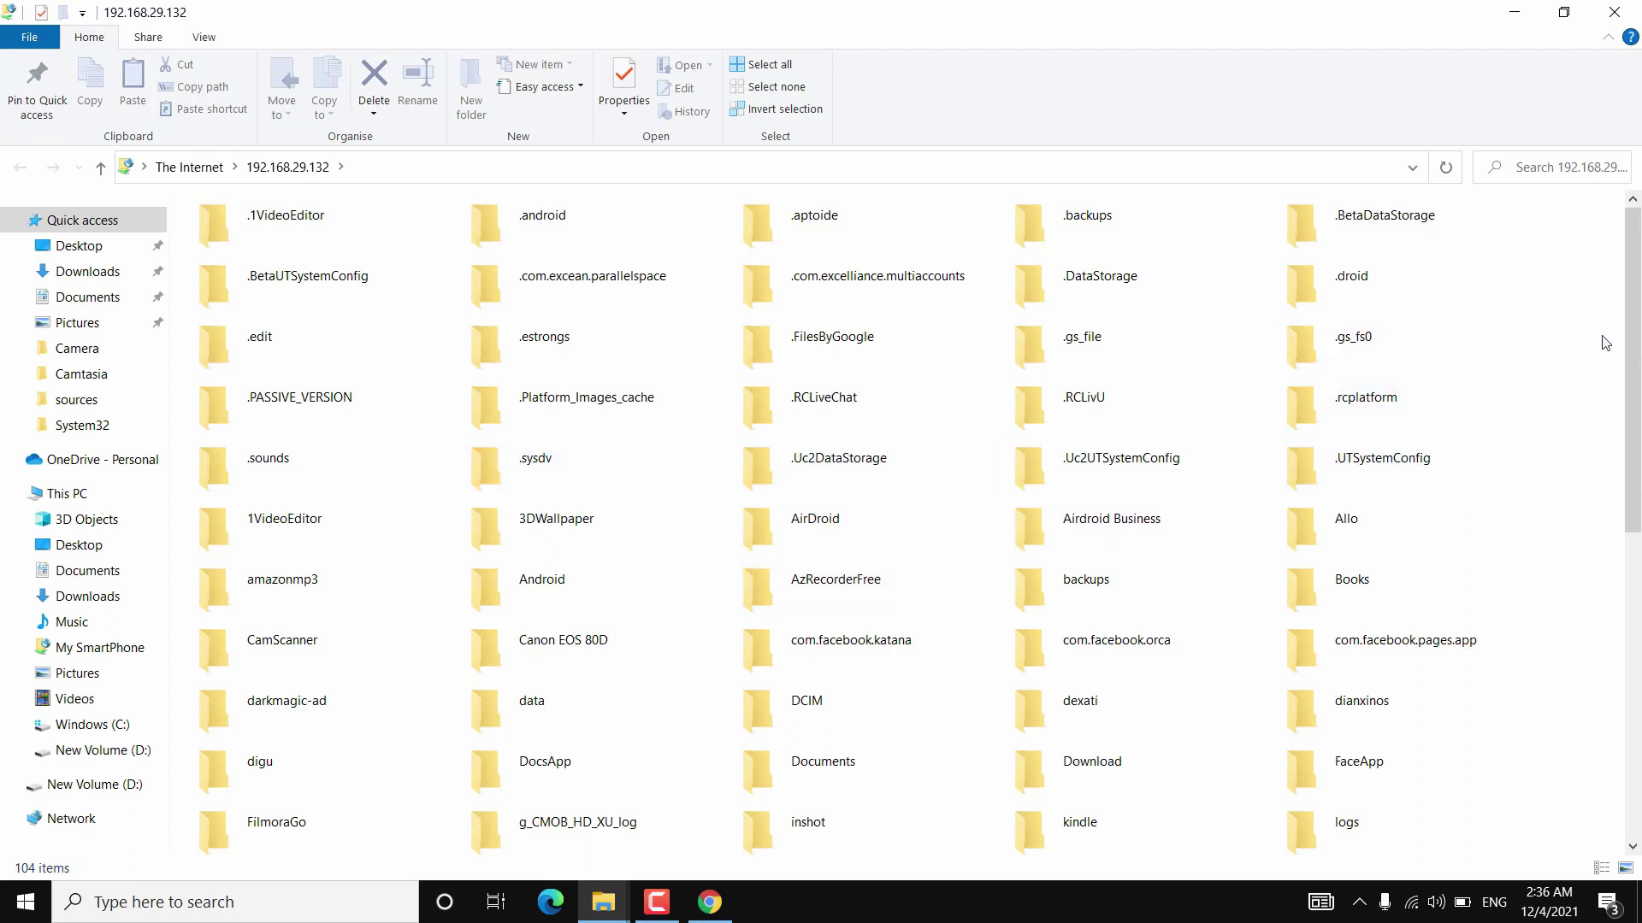
Open DCIM > Camera and select PXL photos including PXL_20211115_152654862.jpg and PXL_20211116_080152983.jpg.
left_click_drag(1631, 336, 1611, 629)
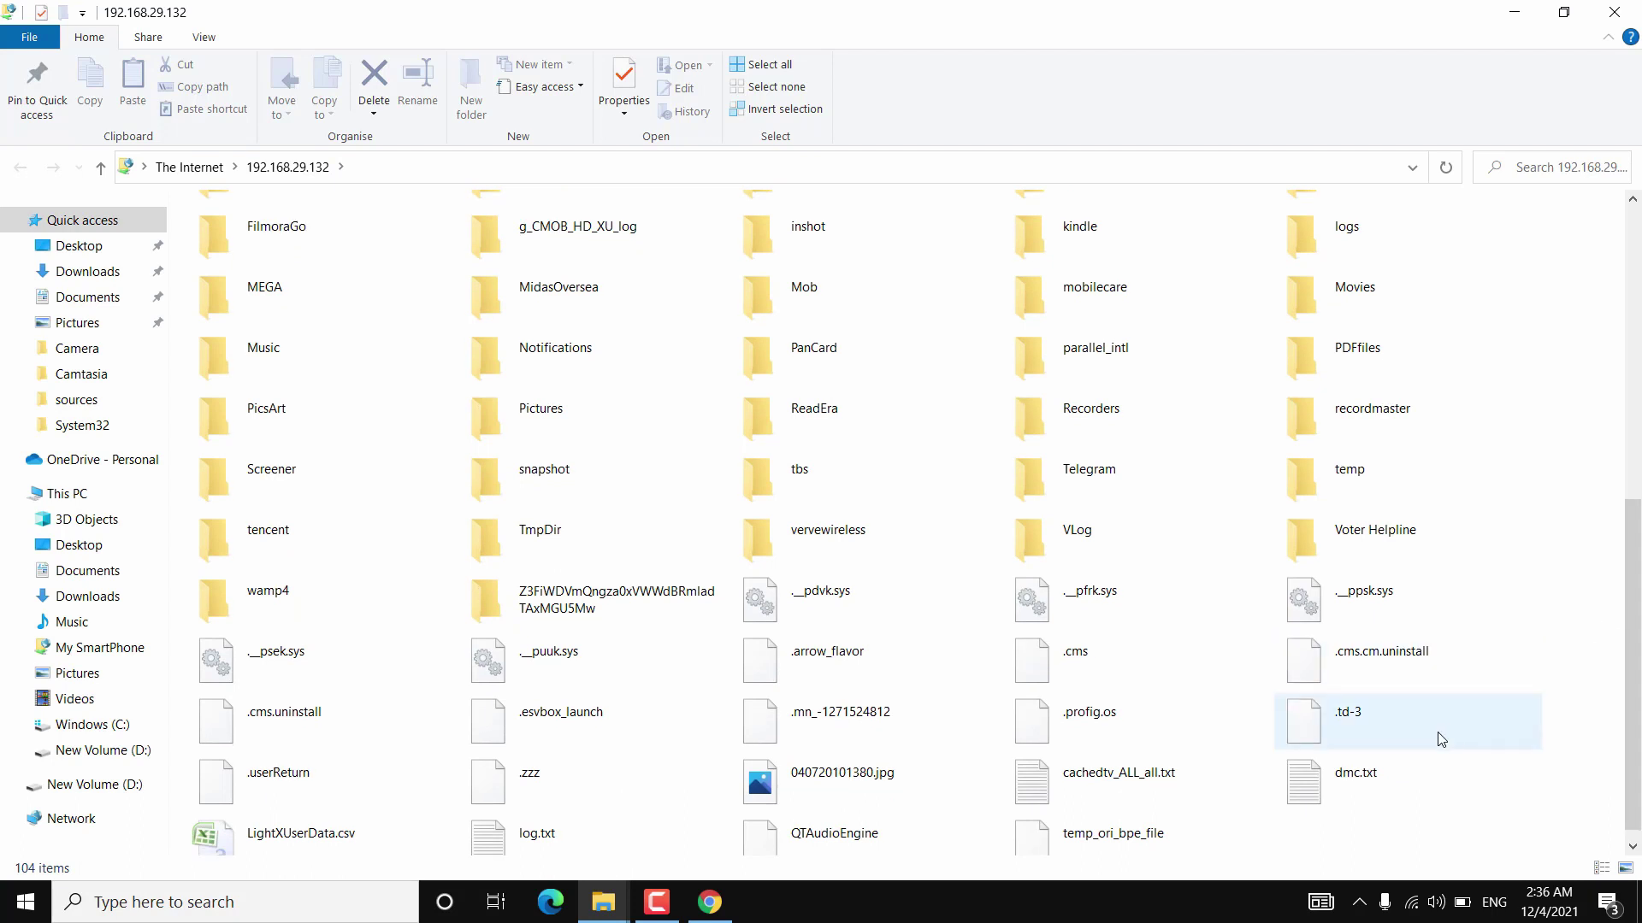
scroll(1197, 709, "up", 5)
double_click(891, 631)
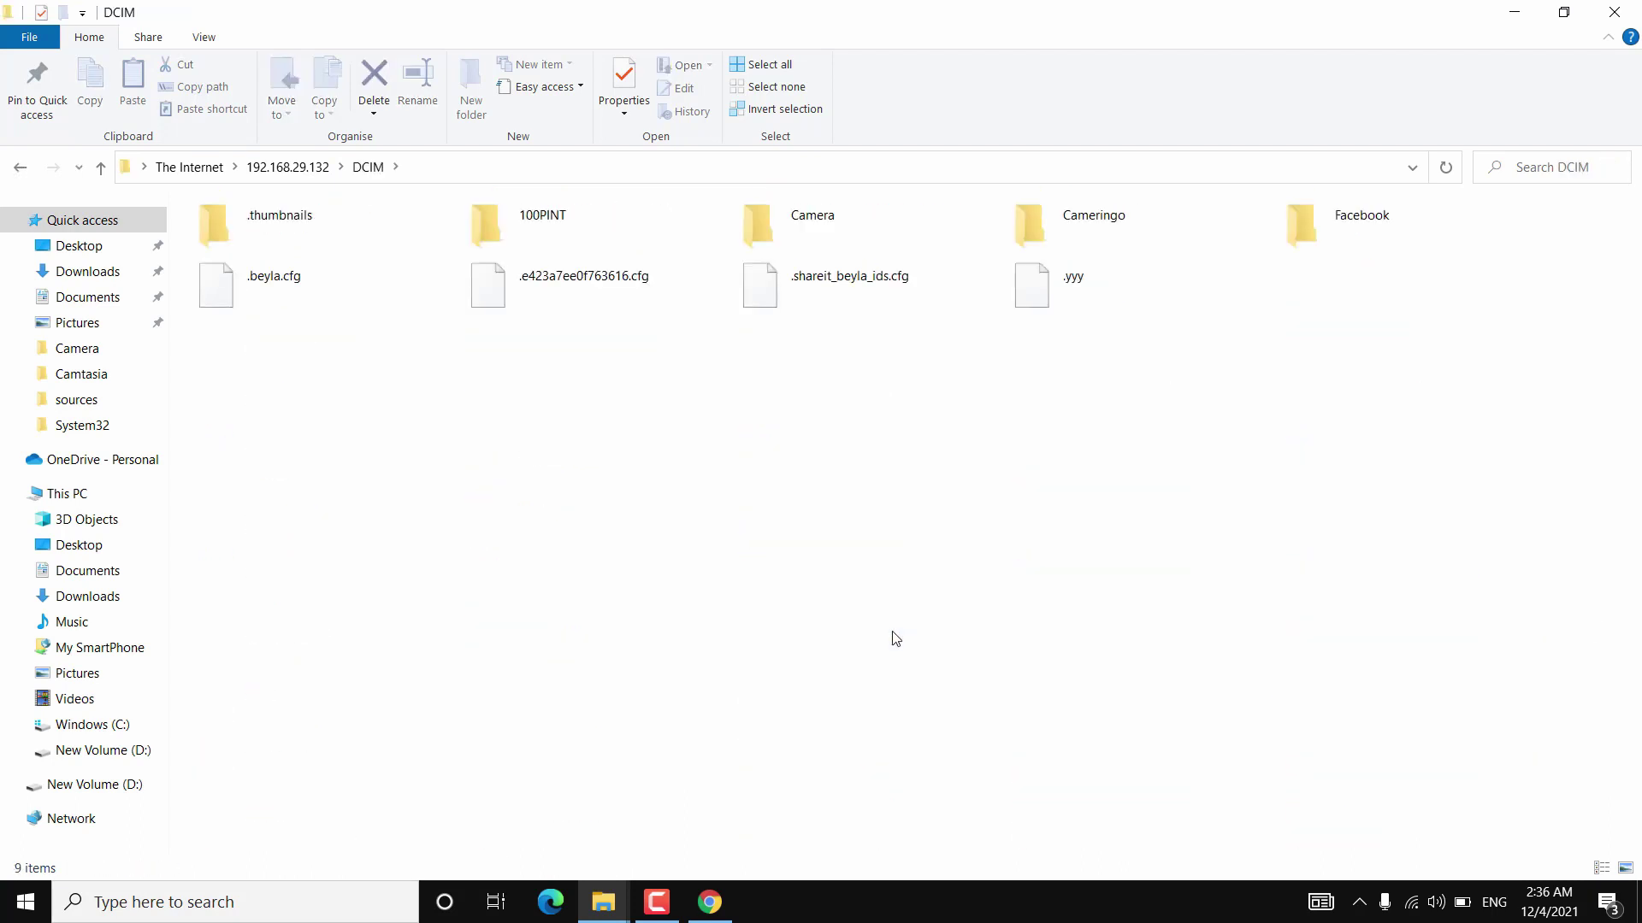
double_click(823, 229)
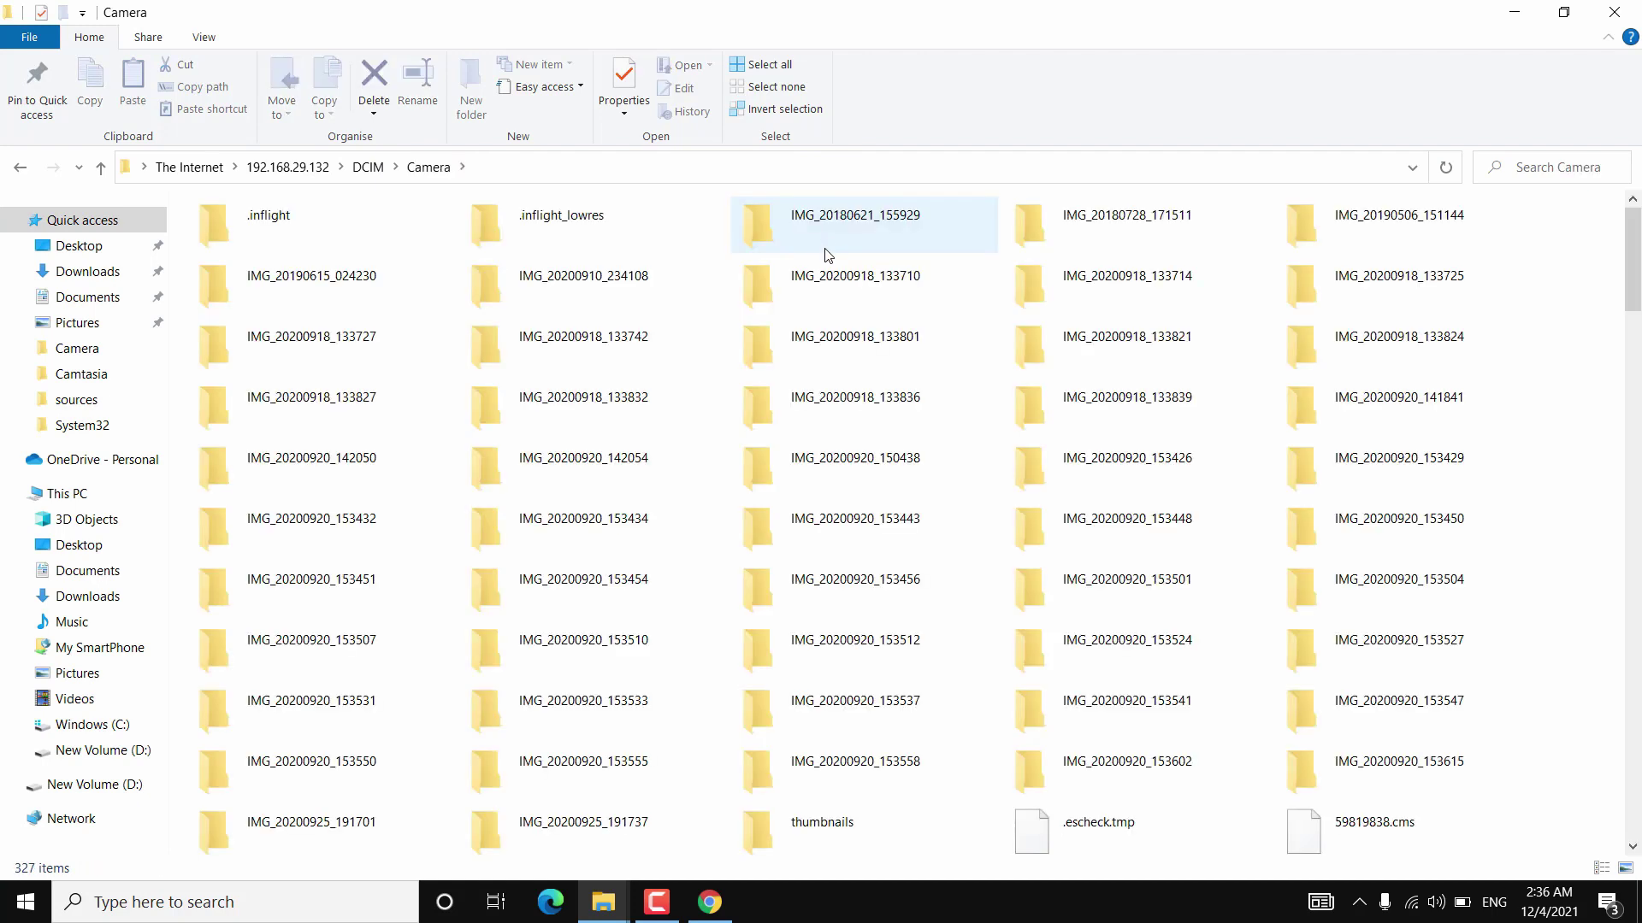
scroll(1436, 257, "down", 10)
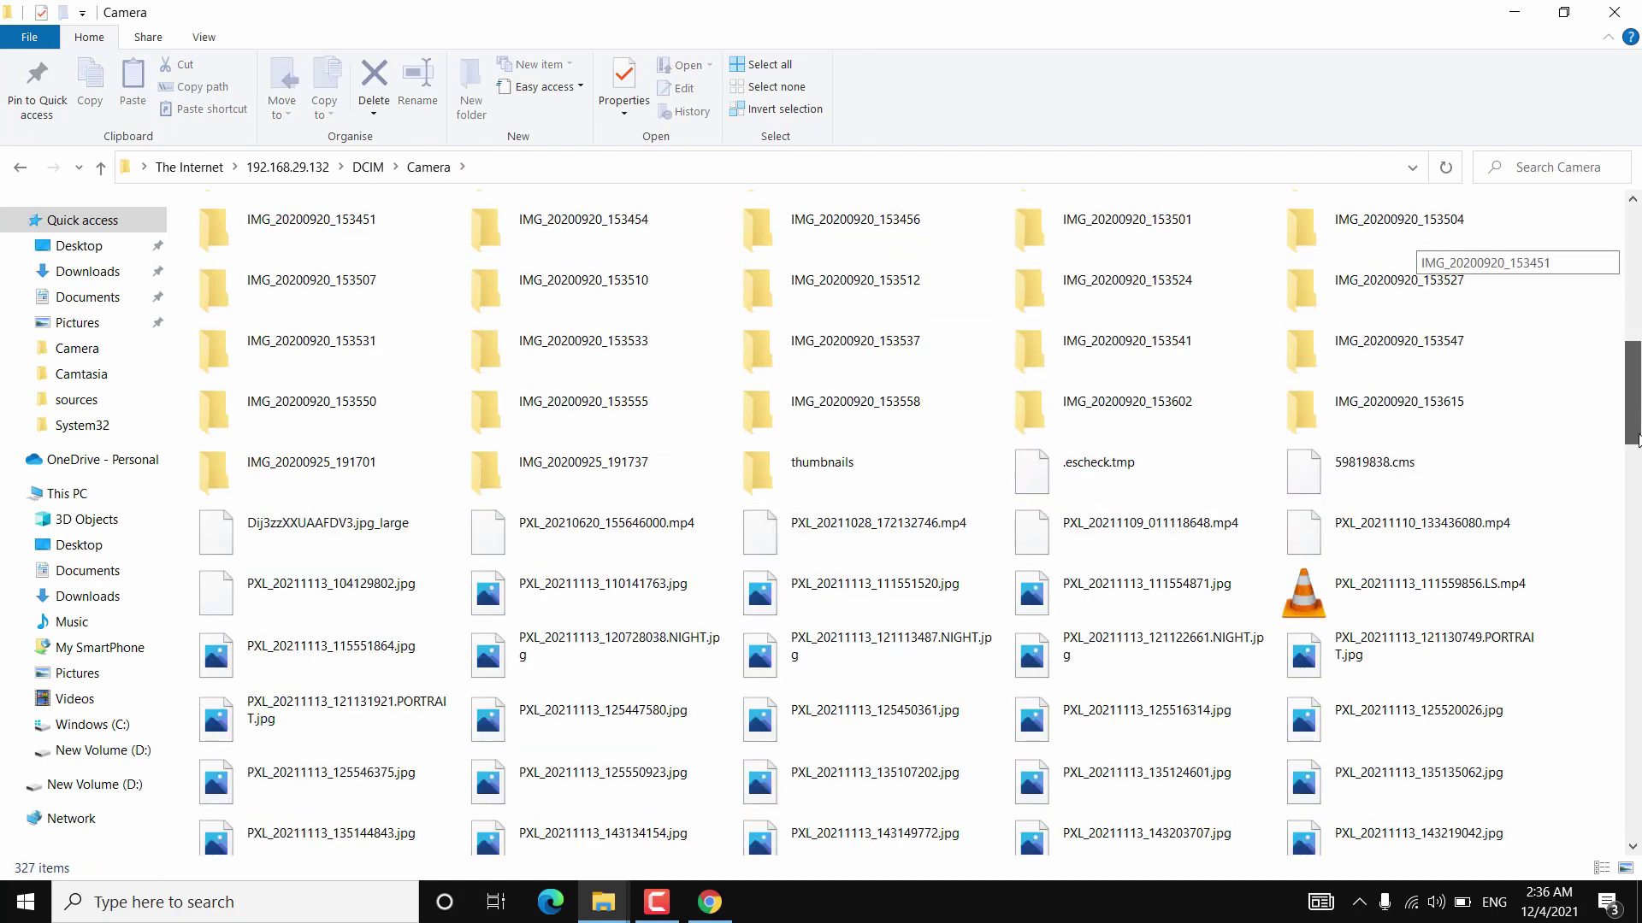
left_click(1524, 453)
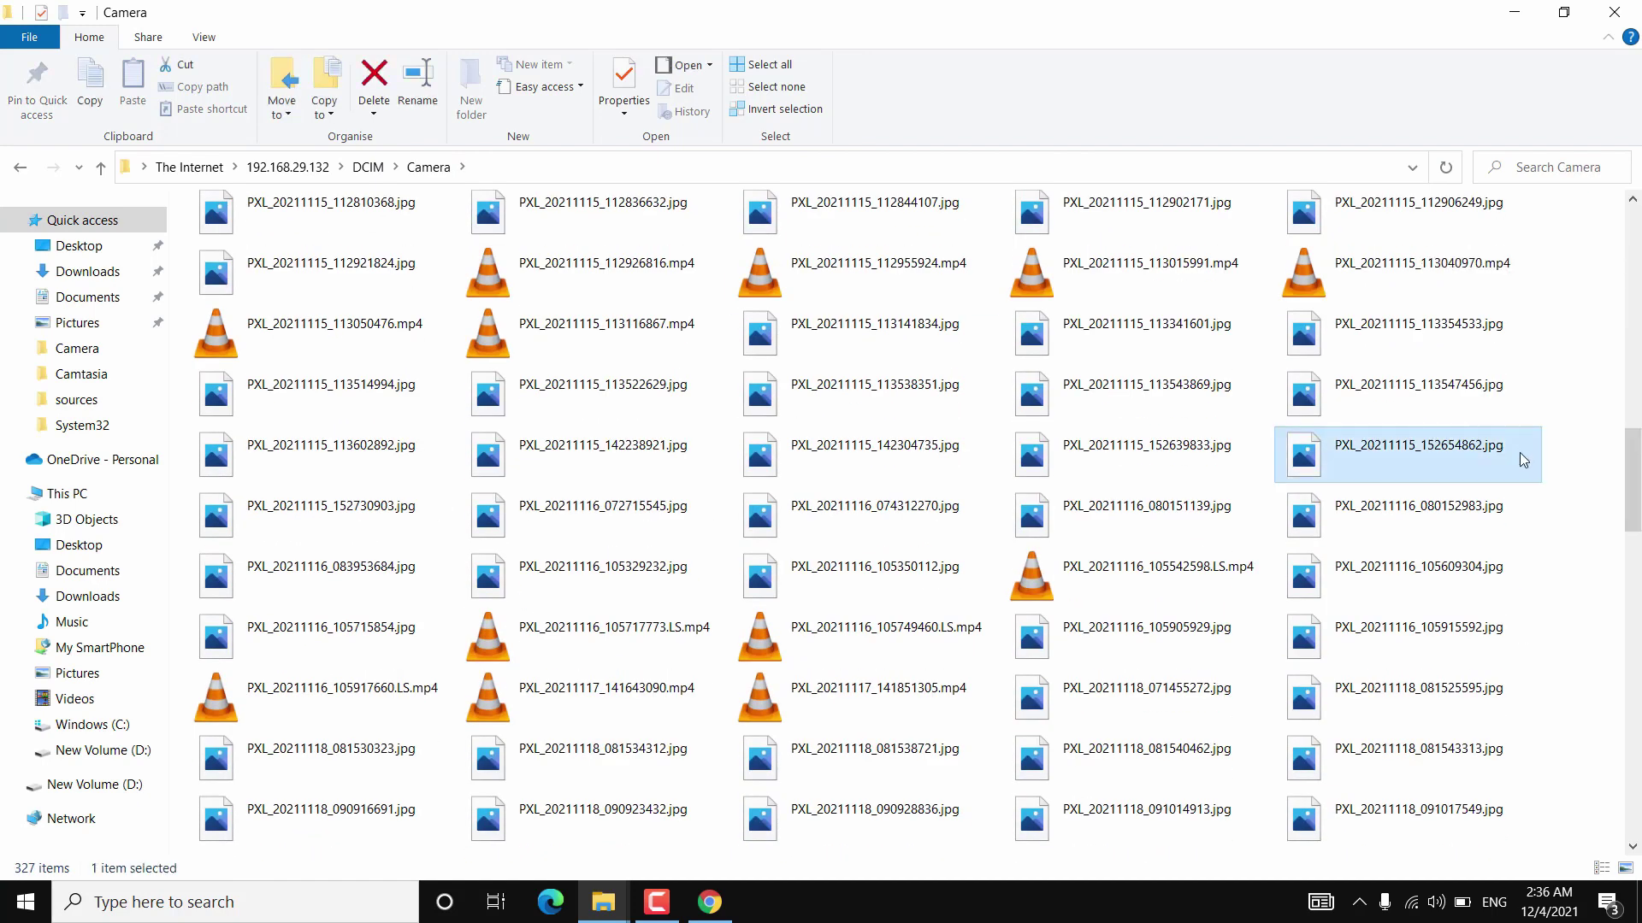
left_click(1485, 516, "ctrl")
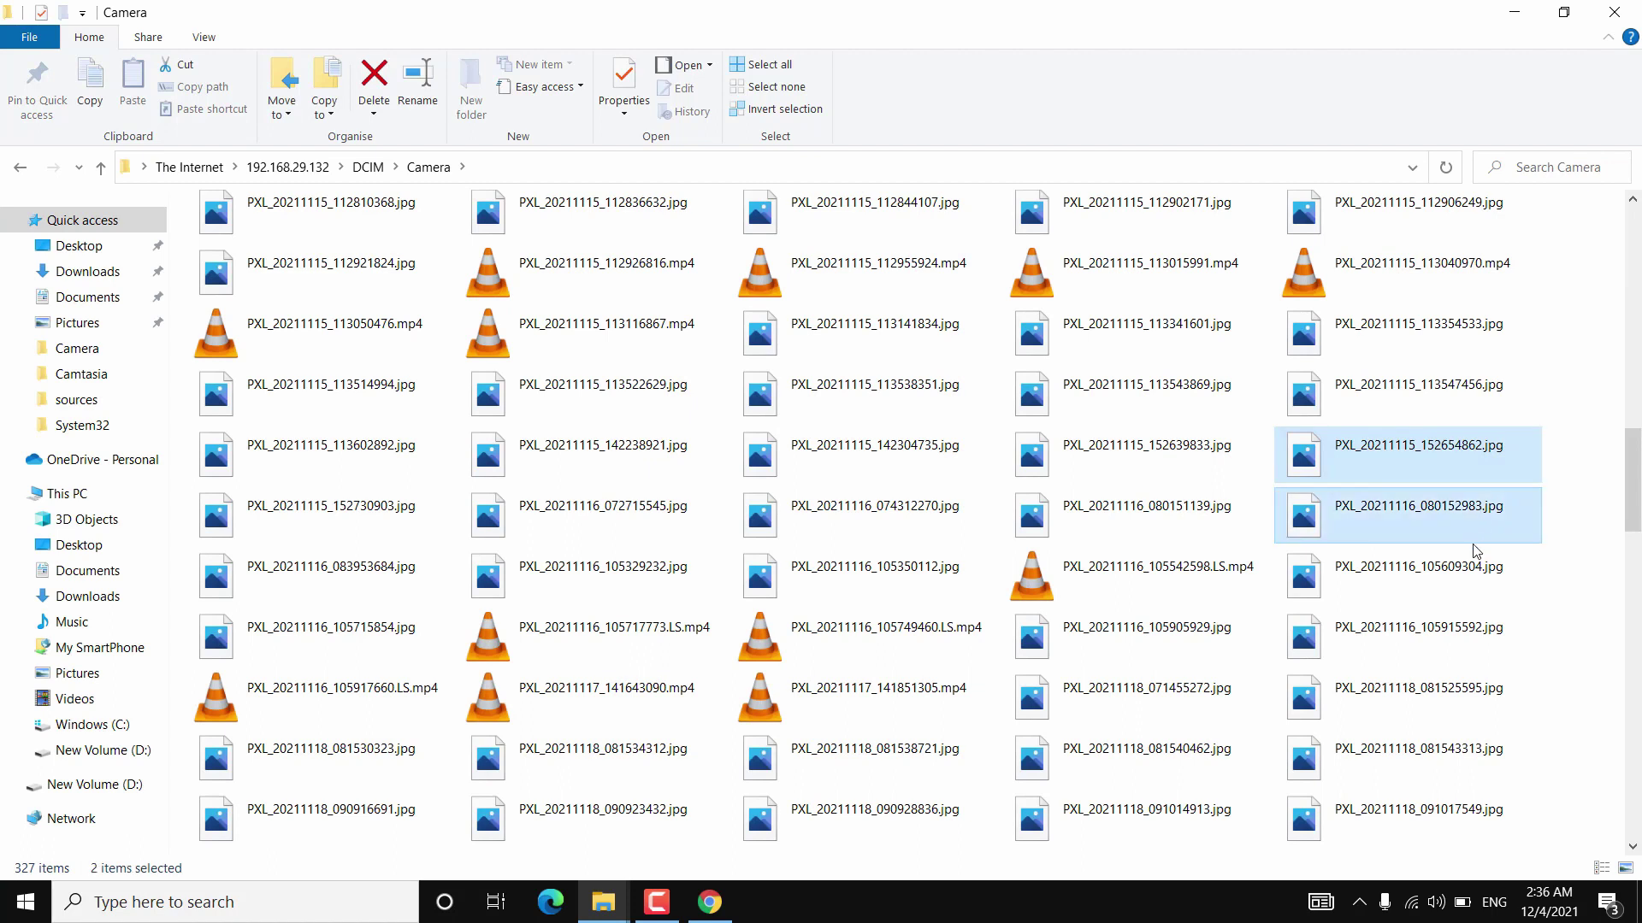
right_click(1463, 596)
Copy the three selected photos, check the desktop, then bring the This PC window back.
left_click(1472, 671)
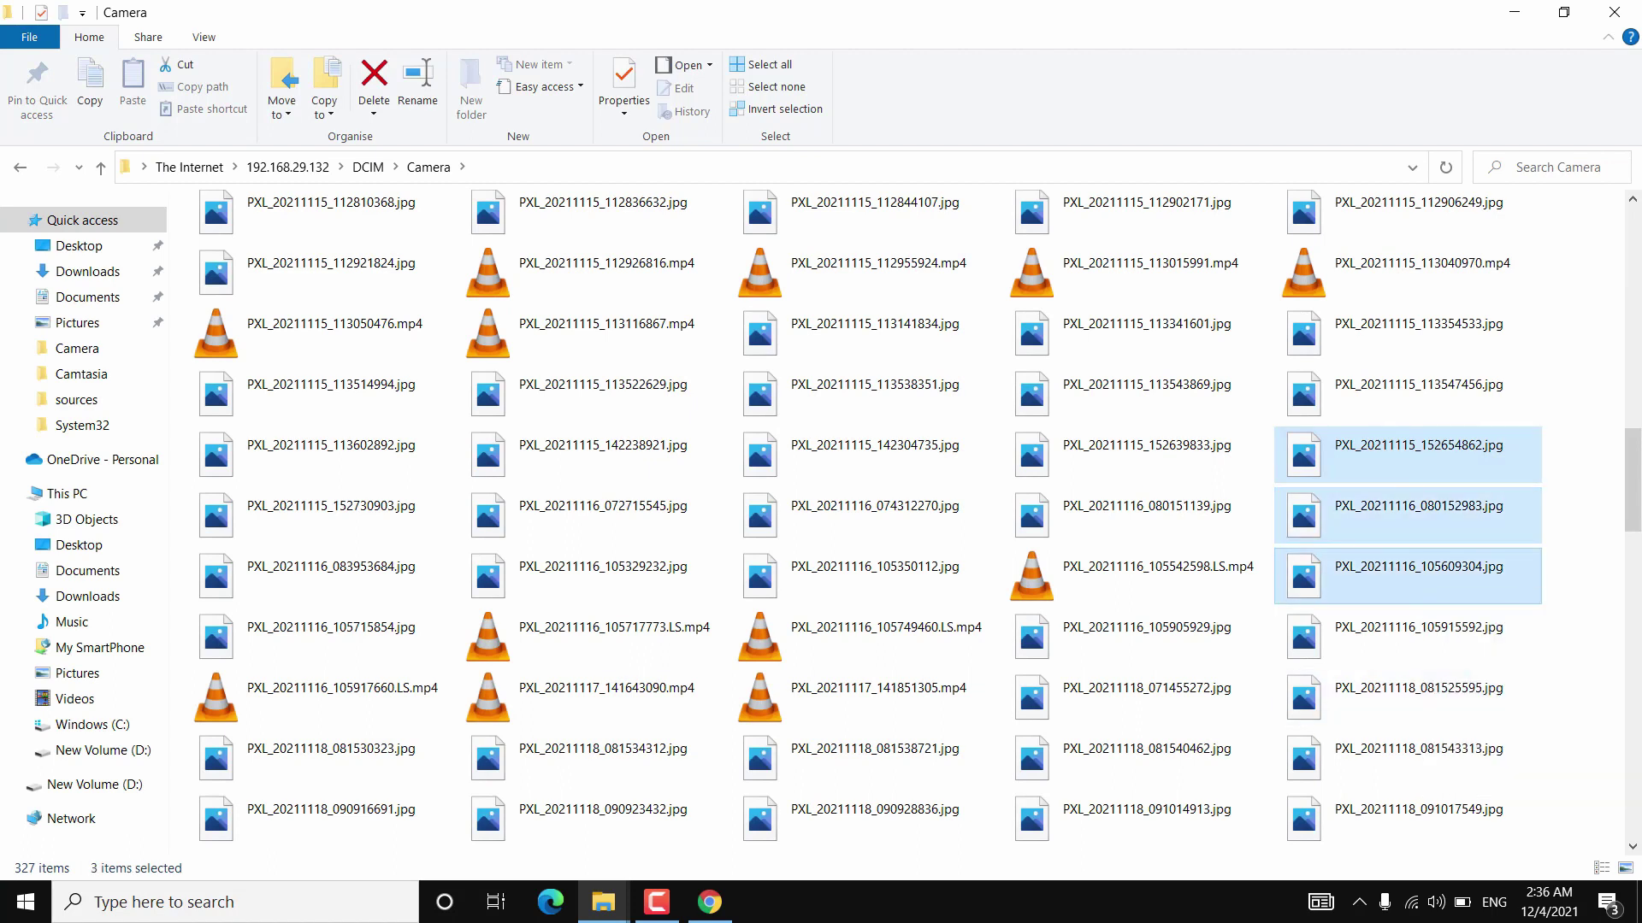
left_click(1638, 902)
right_click(562, 314)
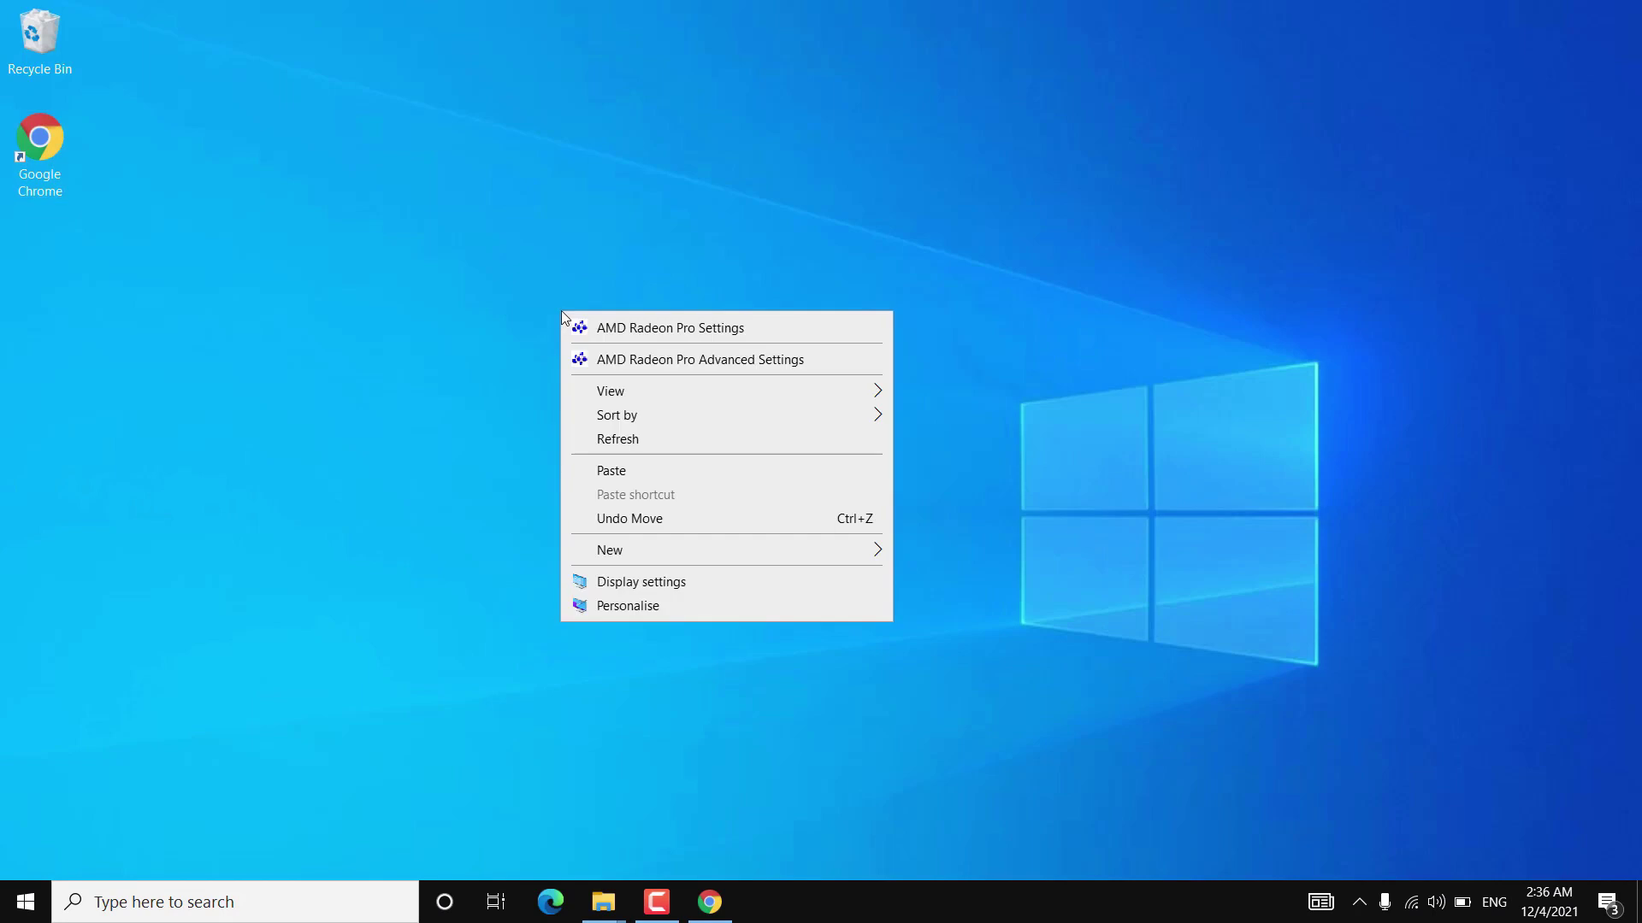
left_click(659, 470)
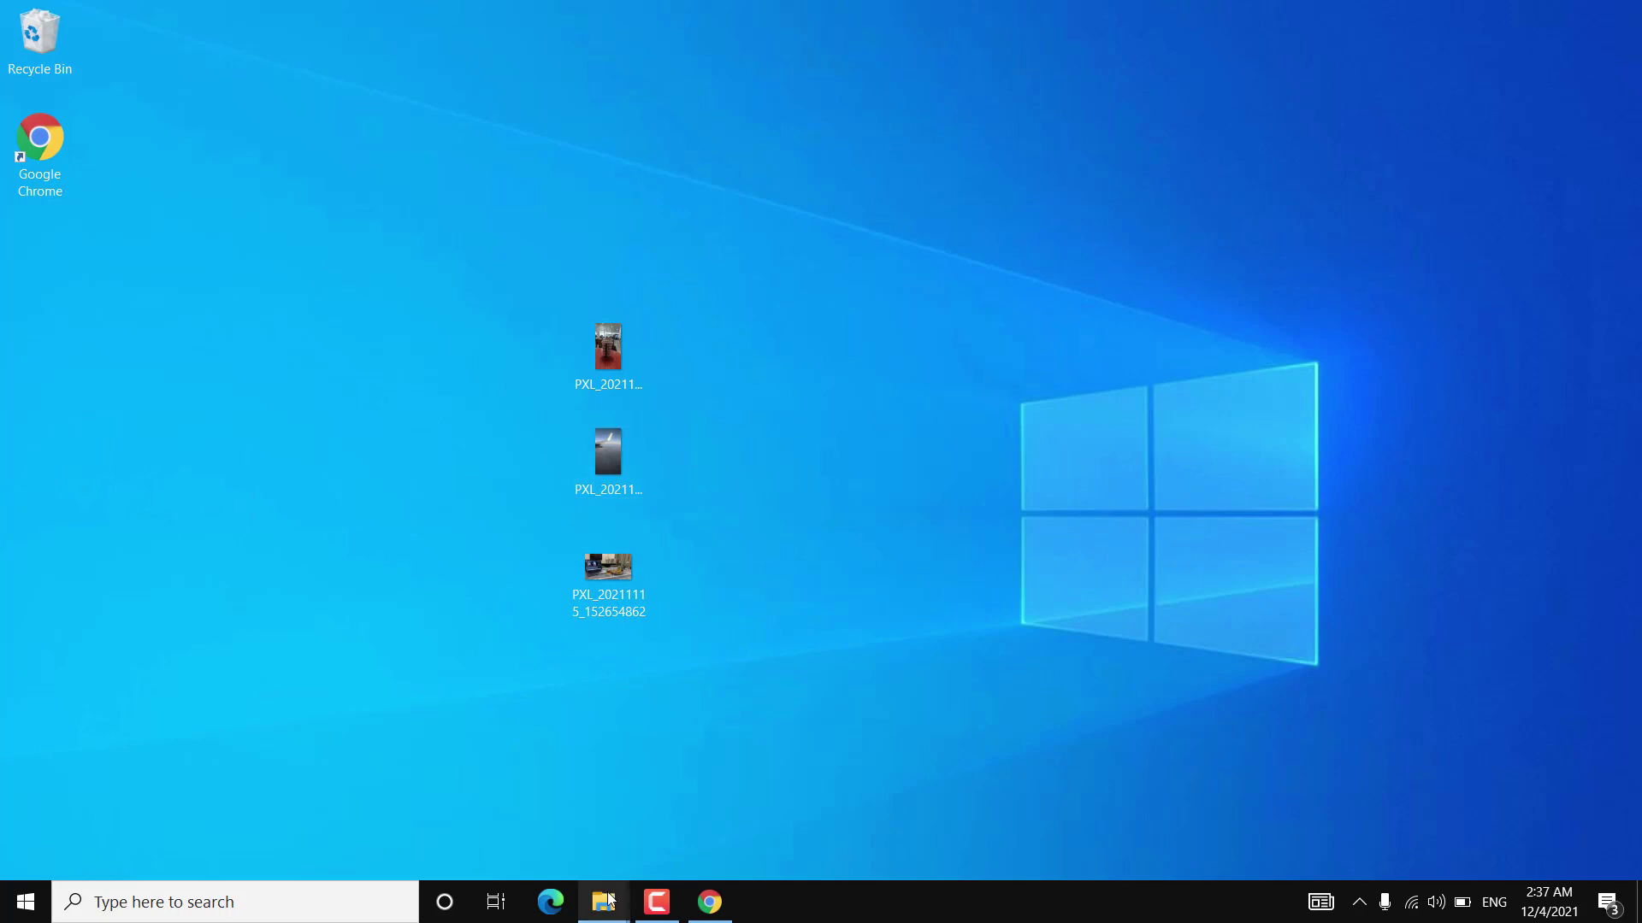
mouse_move(610, 900)
left_click(572, 814)
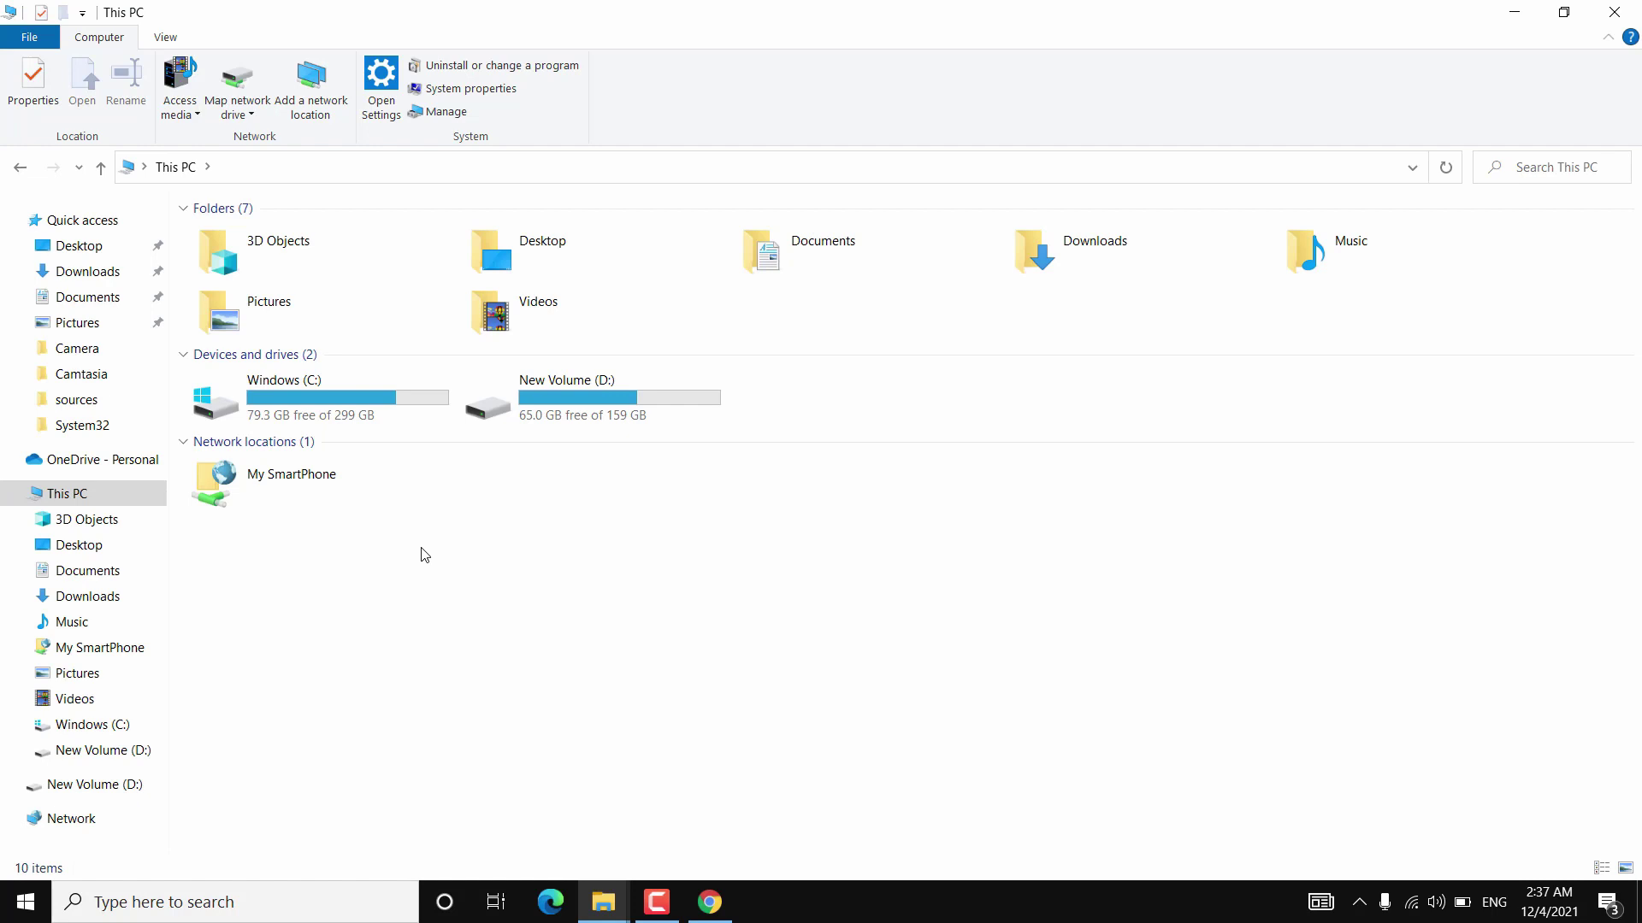
Open My SmartPhone, scroll its folders, and show the available Wi-Fi networks.
double_click(334, 491)
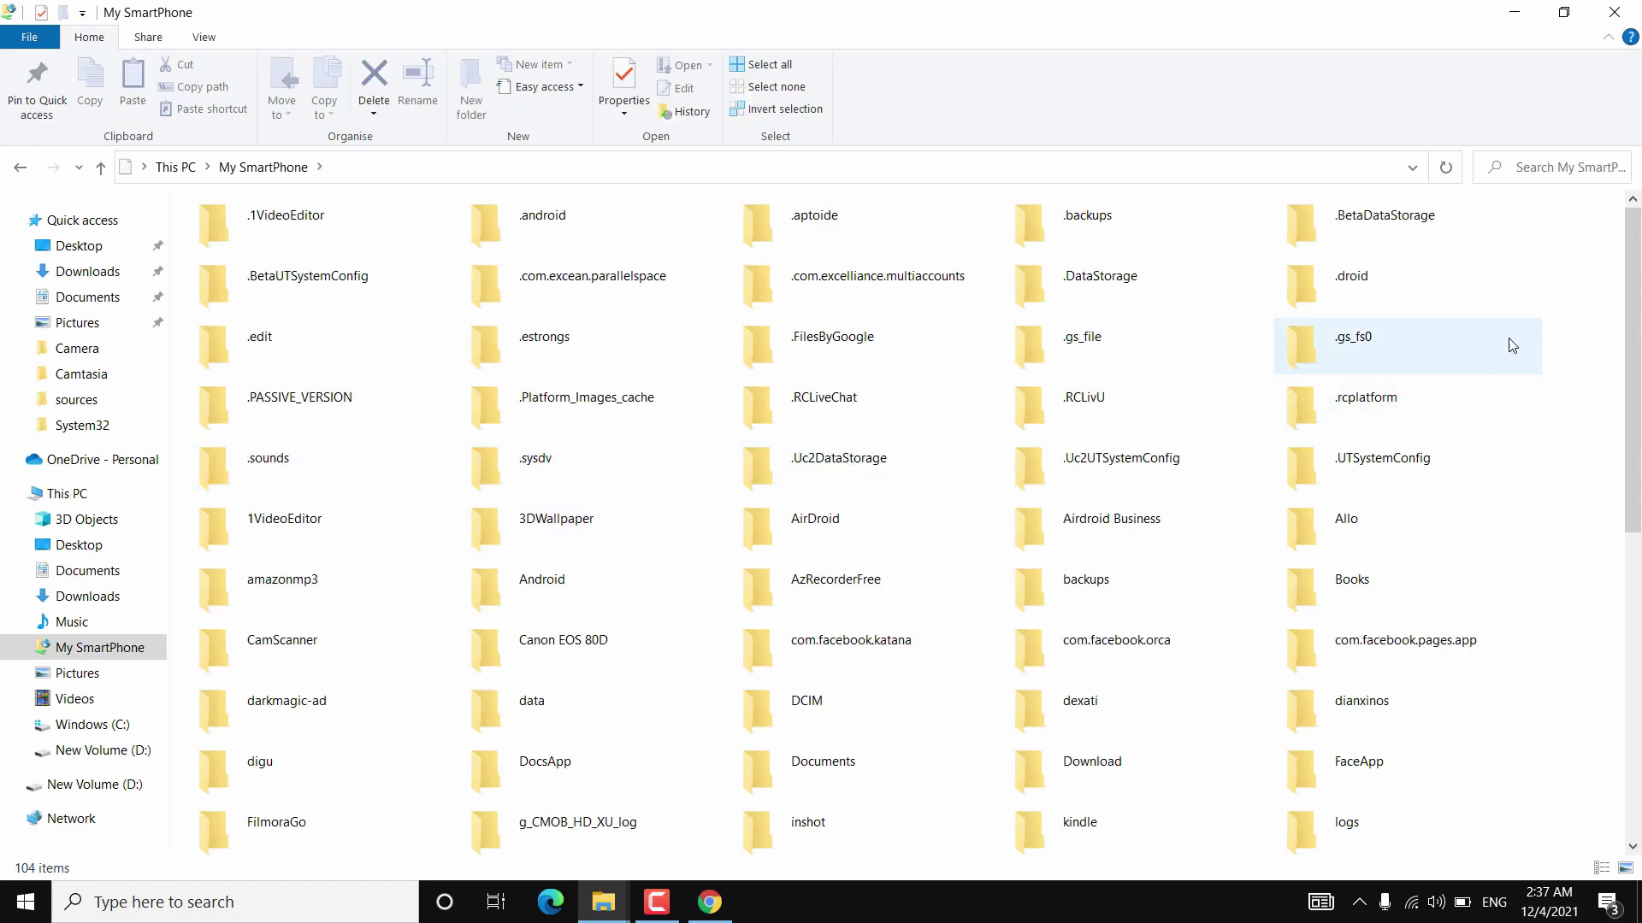
mouse_move(1621, 309)
left_mouse_down()
mouse_move(1624, 554)
mouse_move(1616, 312)
left_mouse_up()
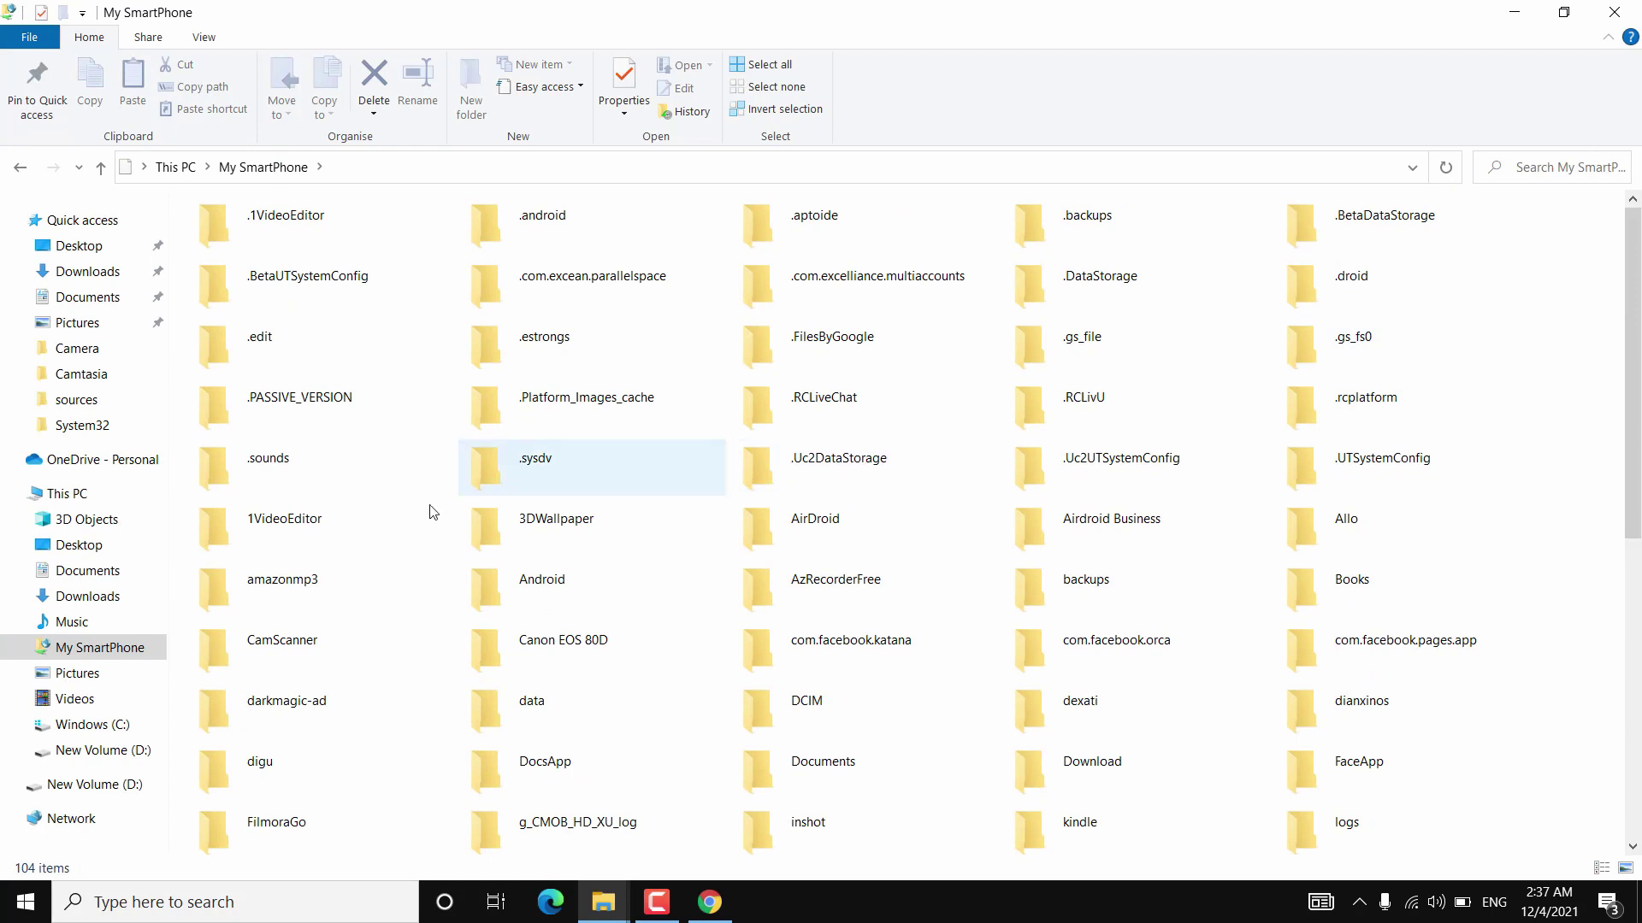
left_click(1411, 902)
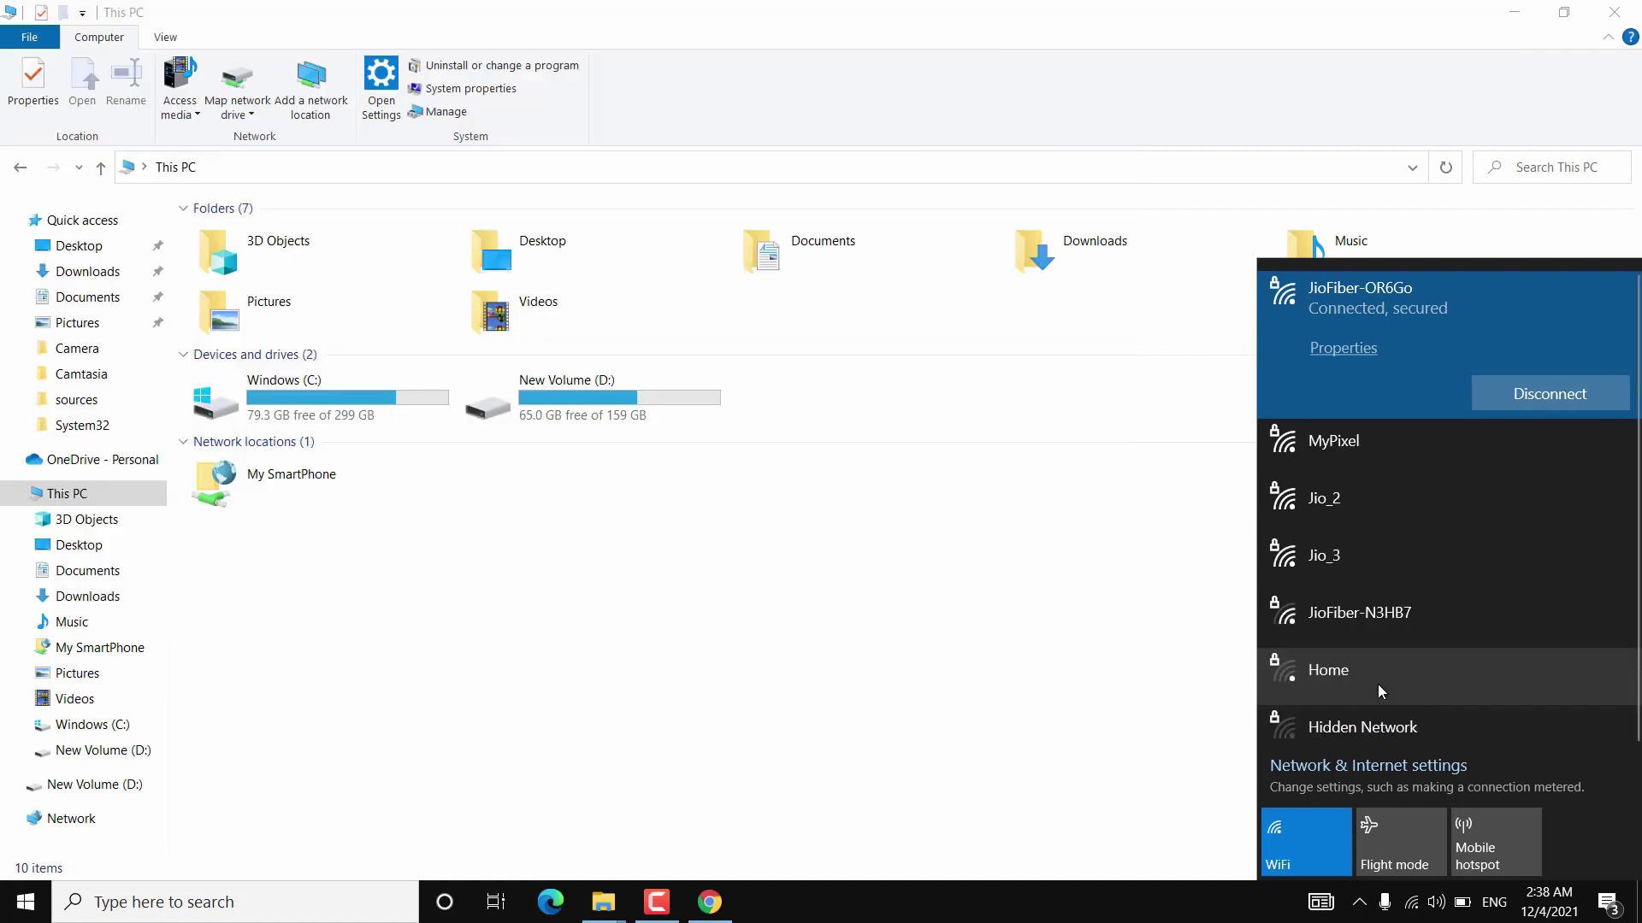
Connect the PC to MyPixel, reopen My SmartPhone, and return to This PC.
left_click(1322, 439)
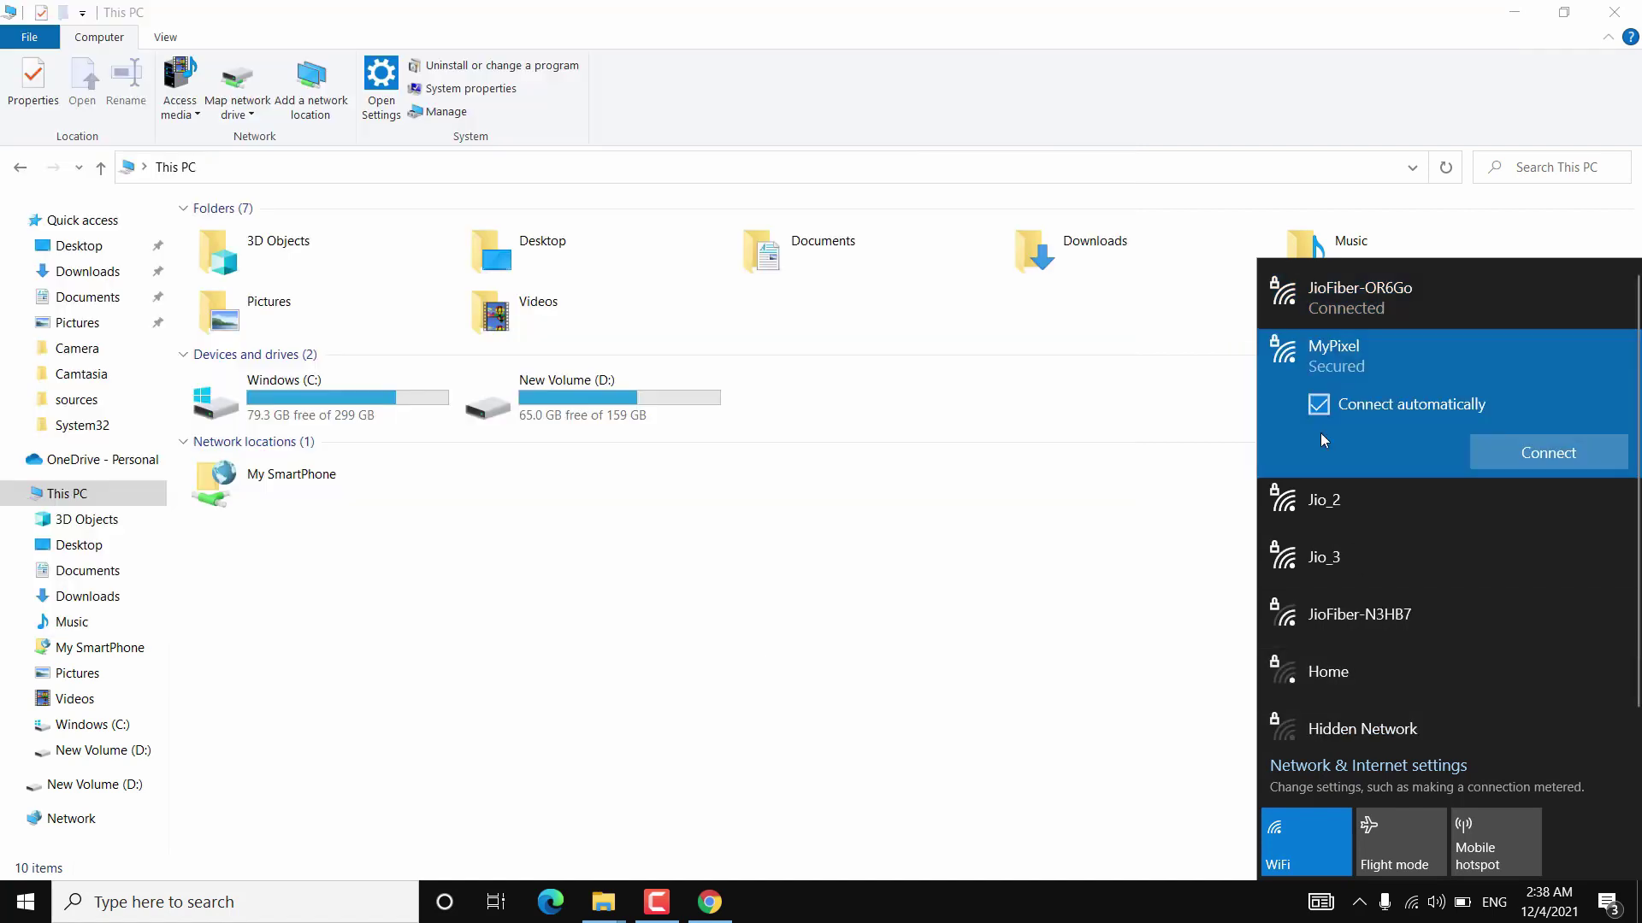
left_click(1519, 458)
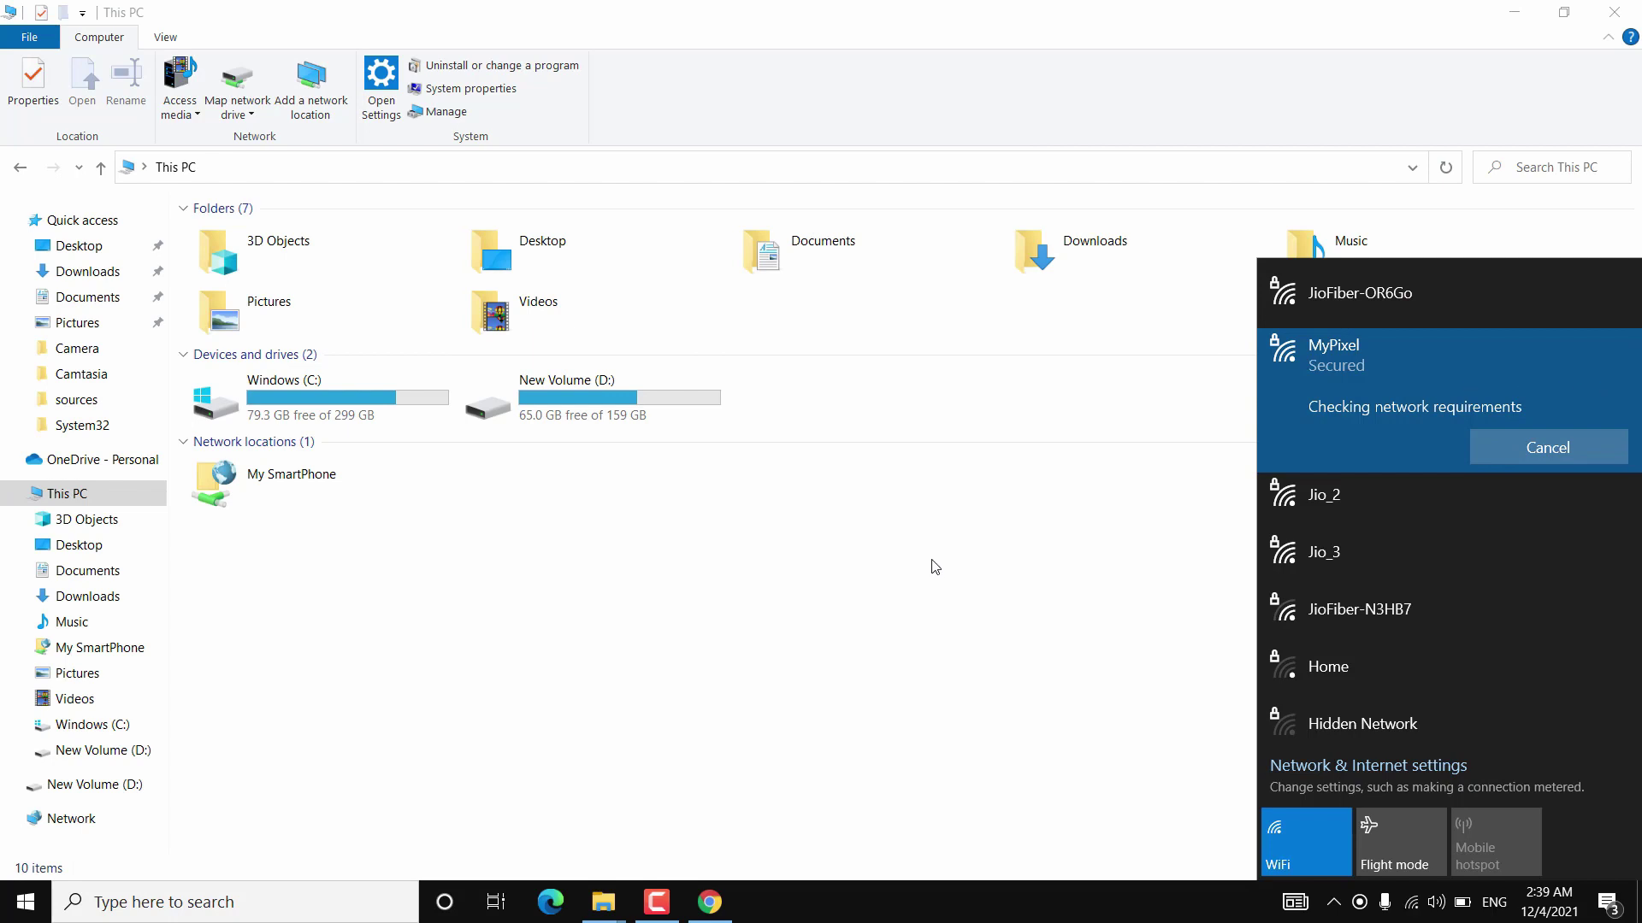
left_click(907, 574)
double_click(330, 476)
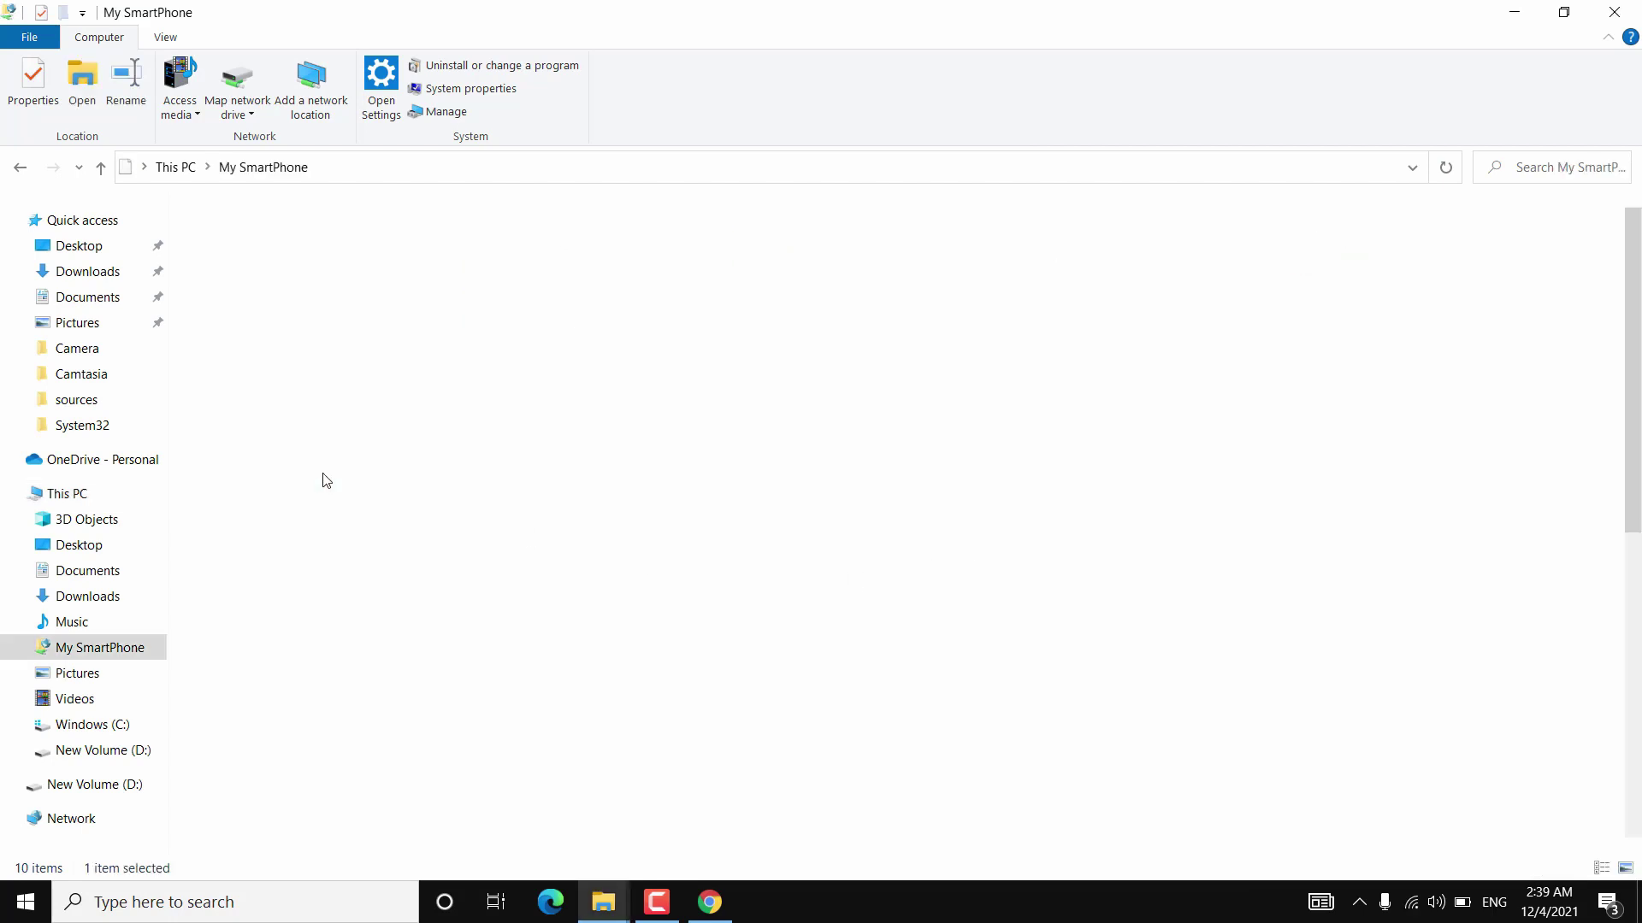
left_click(73, 493)
Start adding a custom network location at ftp://192.168.250.137:2221 from This PC.
right_click(617, 544)
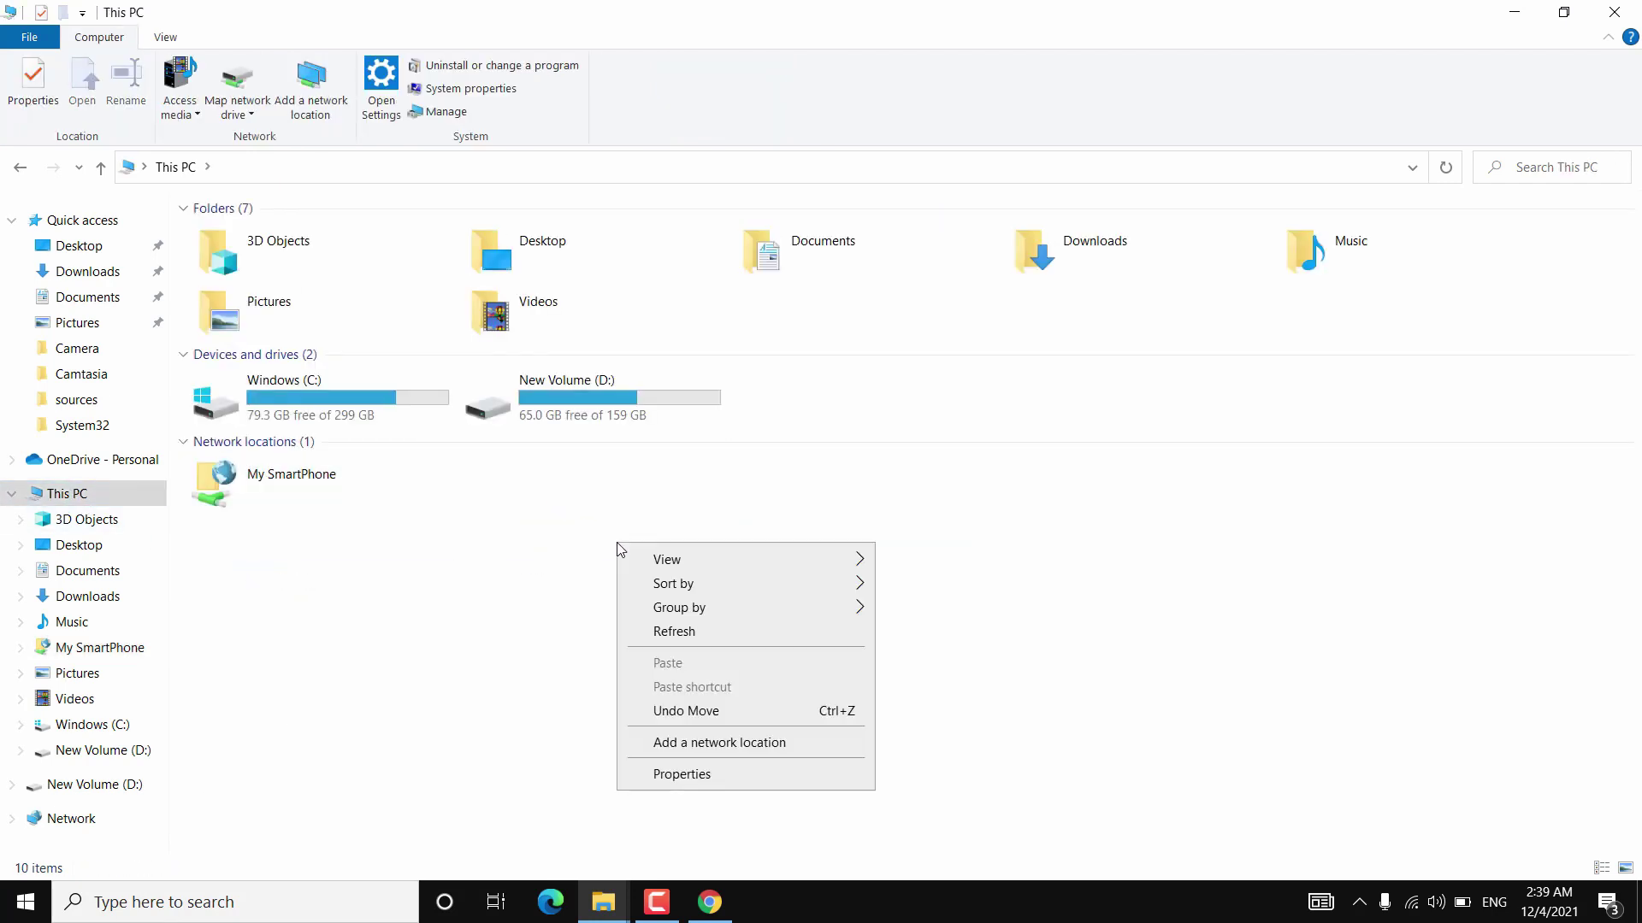
left_click(733, 741)
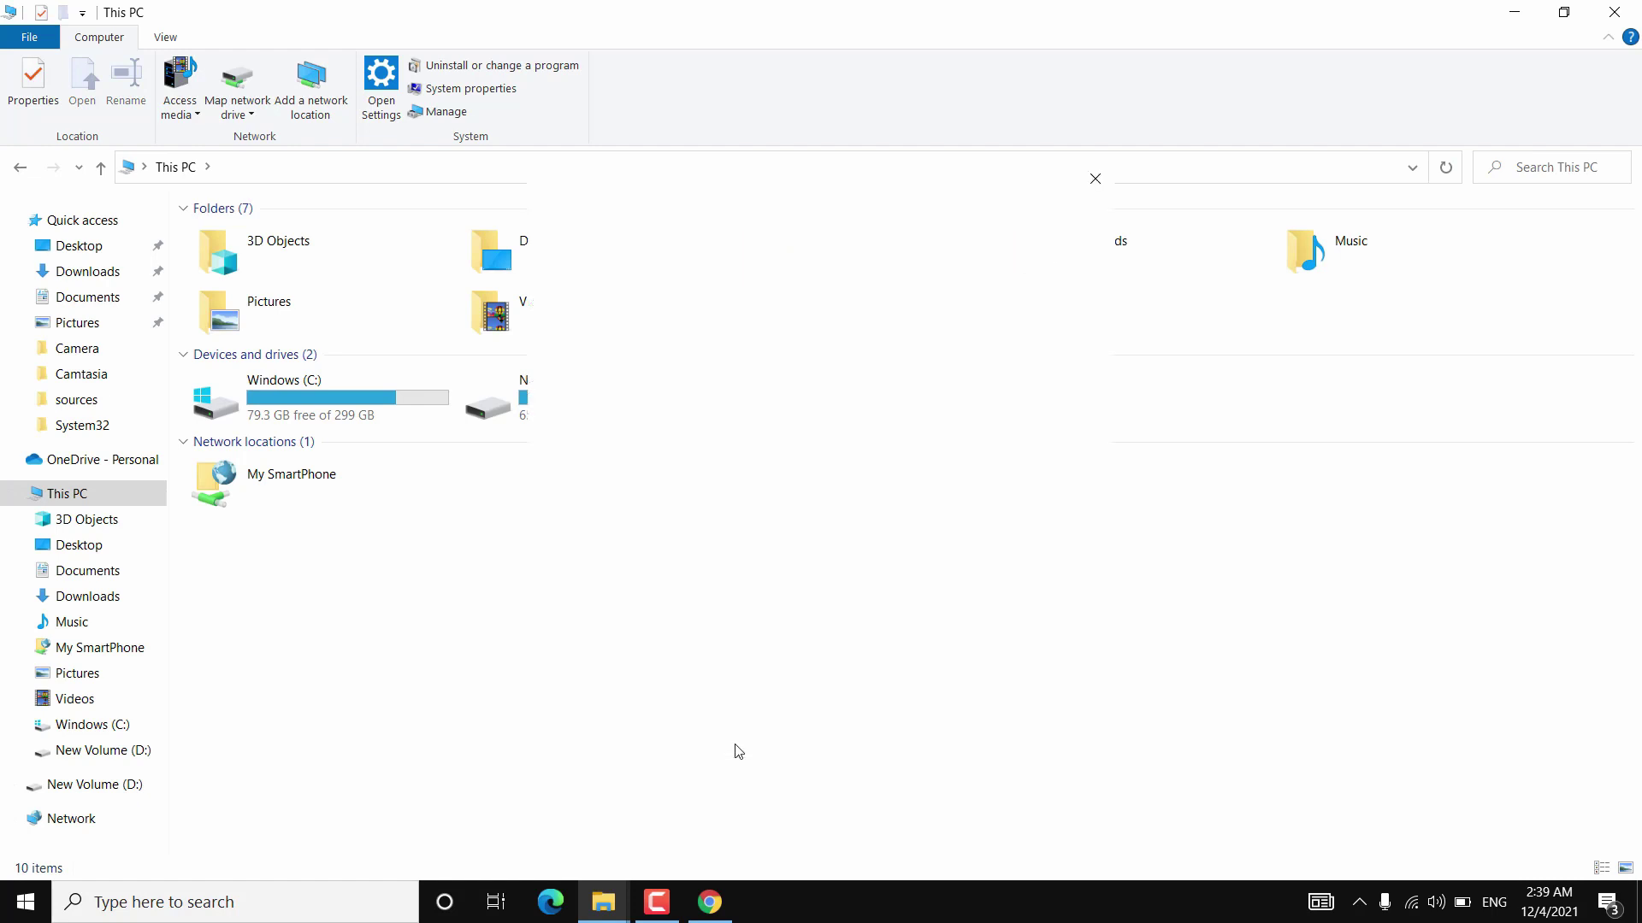
left_click(986, 699)
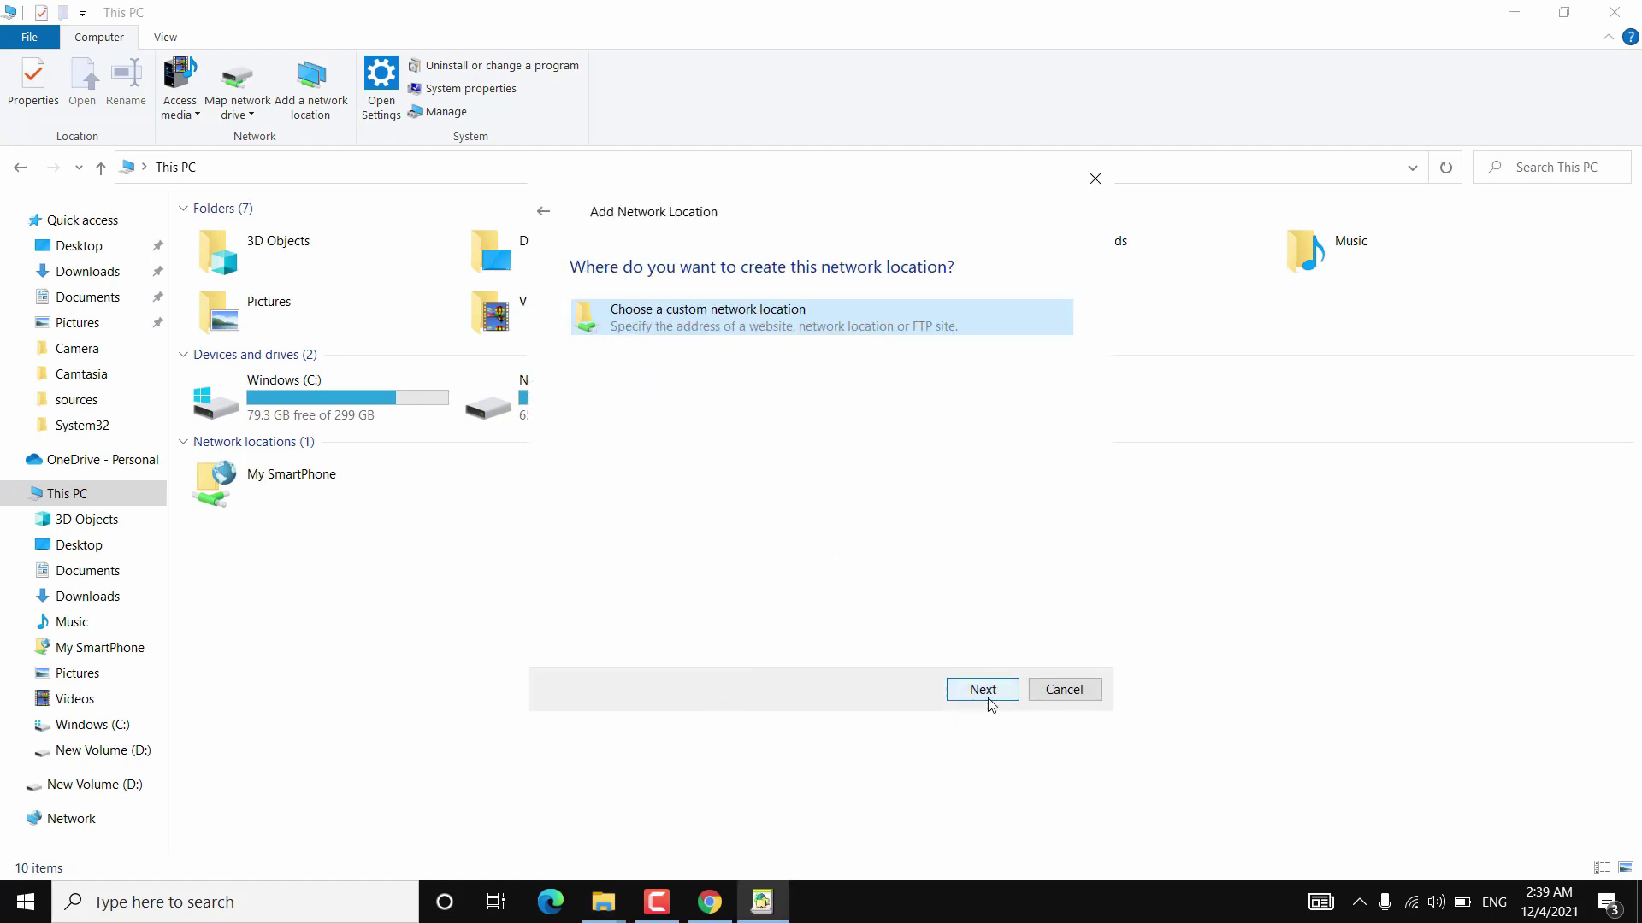
left_click(992, 692)
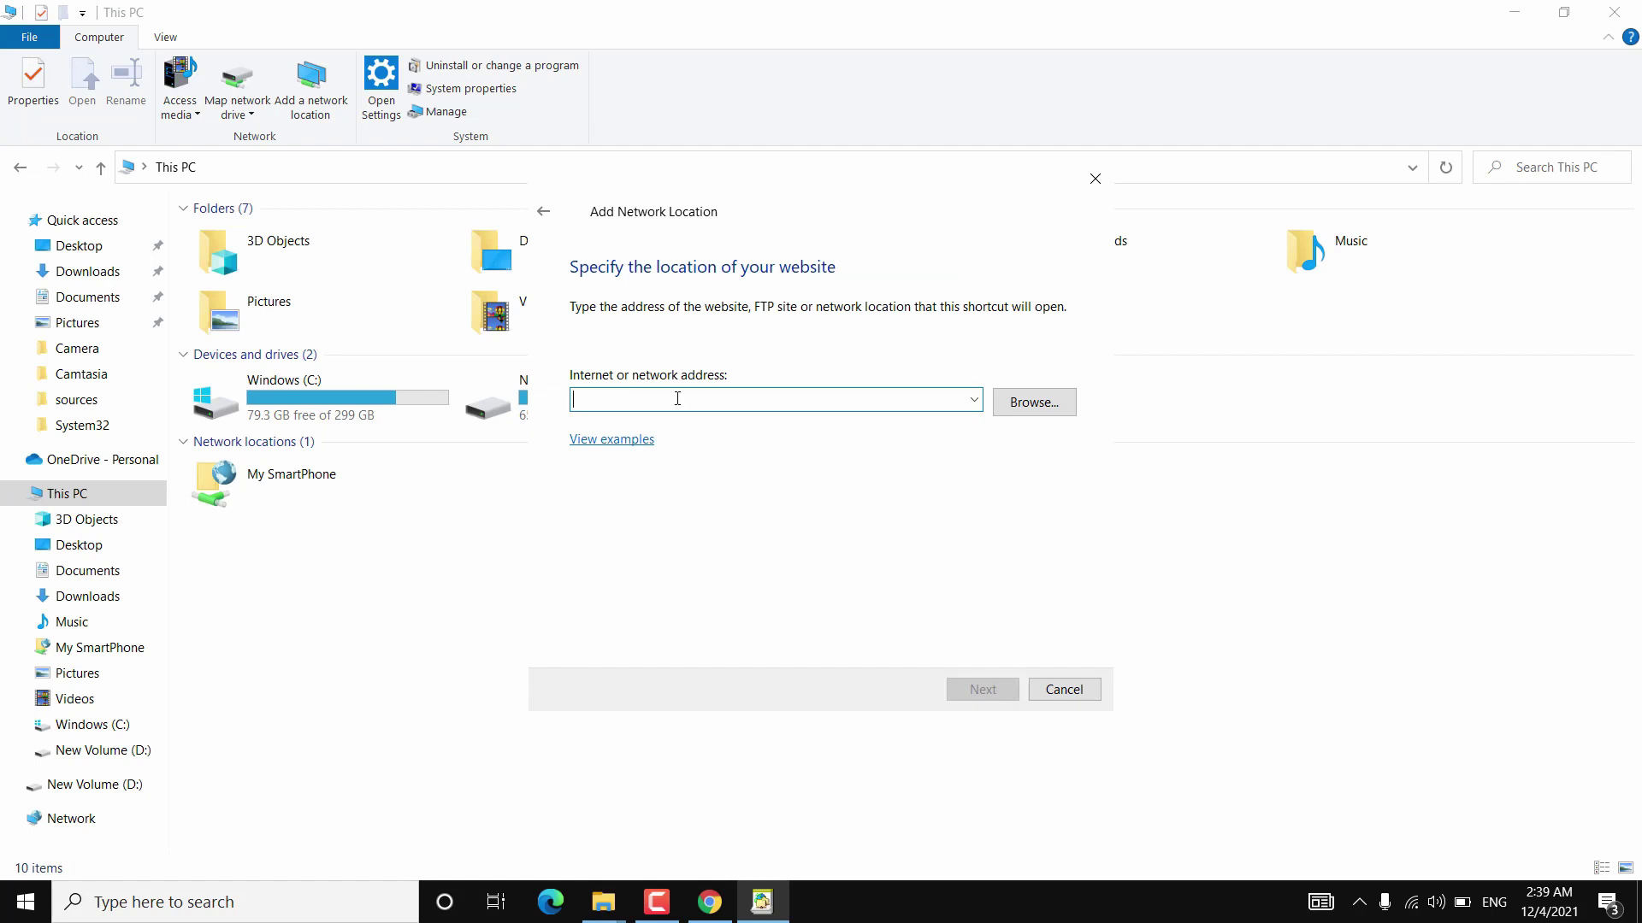
type("ftp")
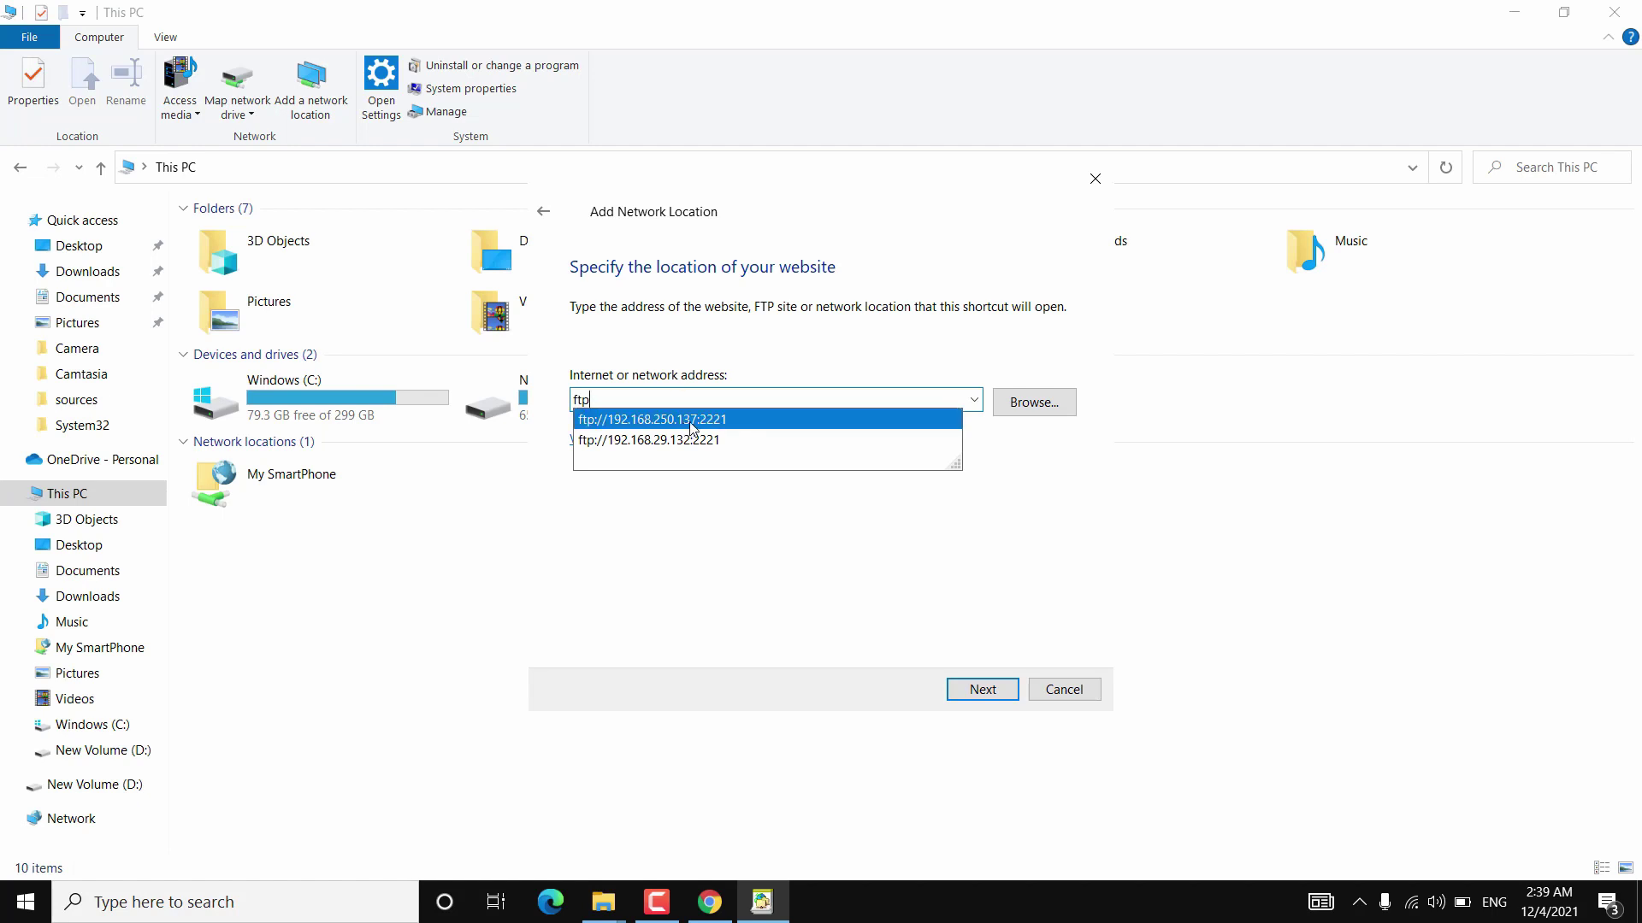
left_click(693, 420)
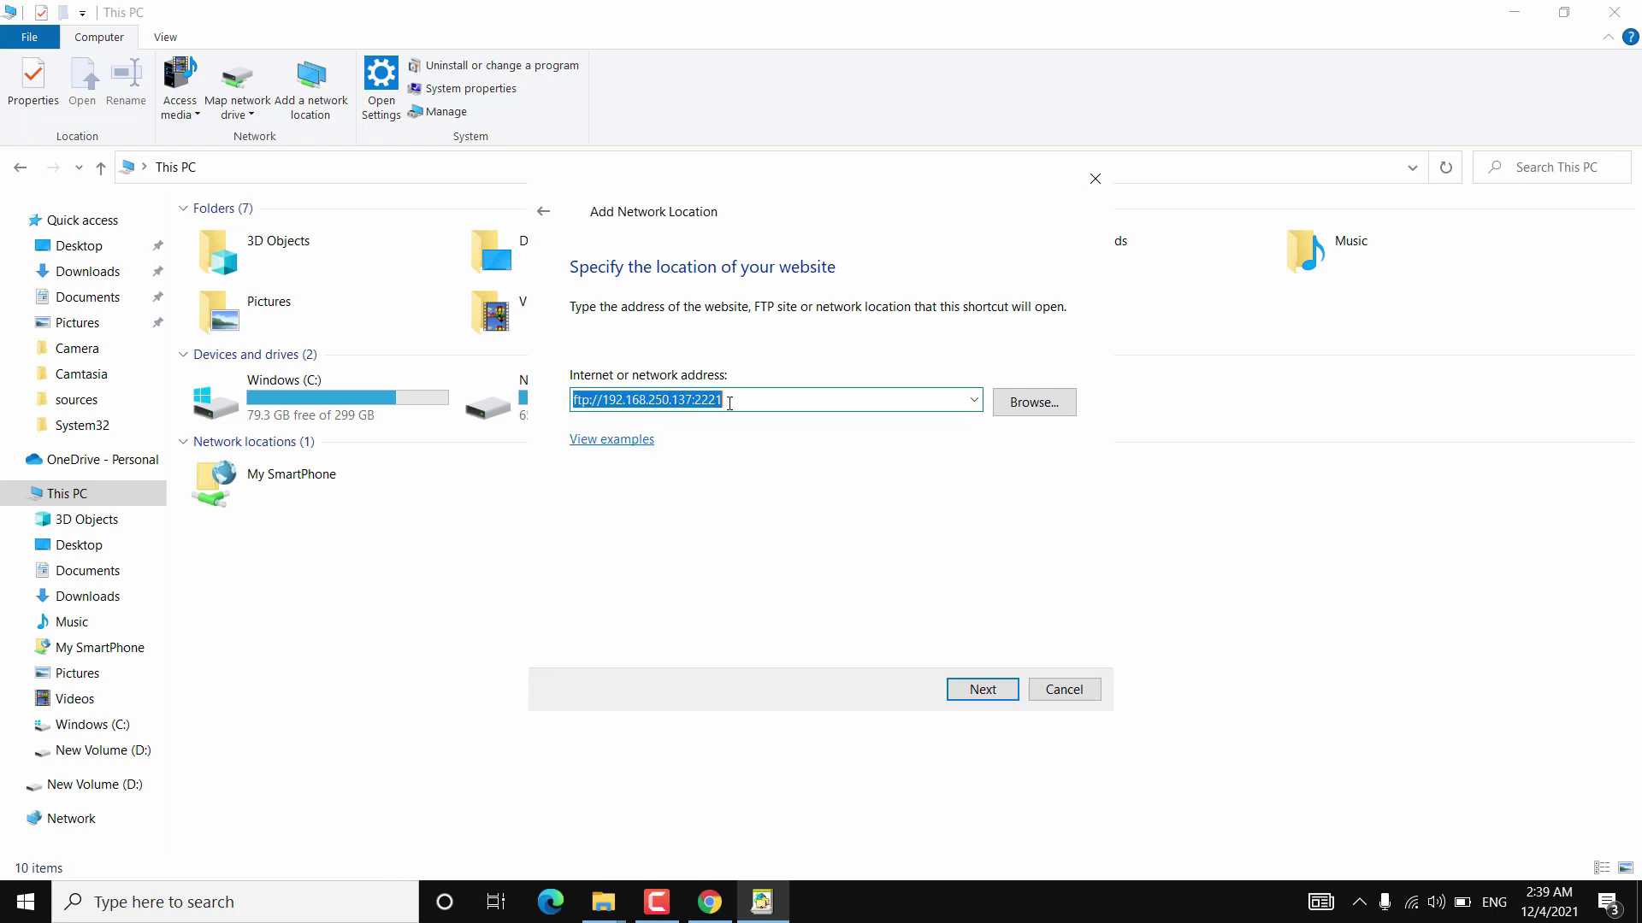
left_click(742, 400)
left_click(984, 692)
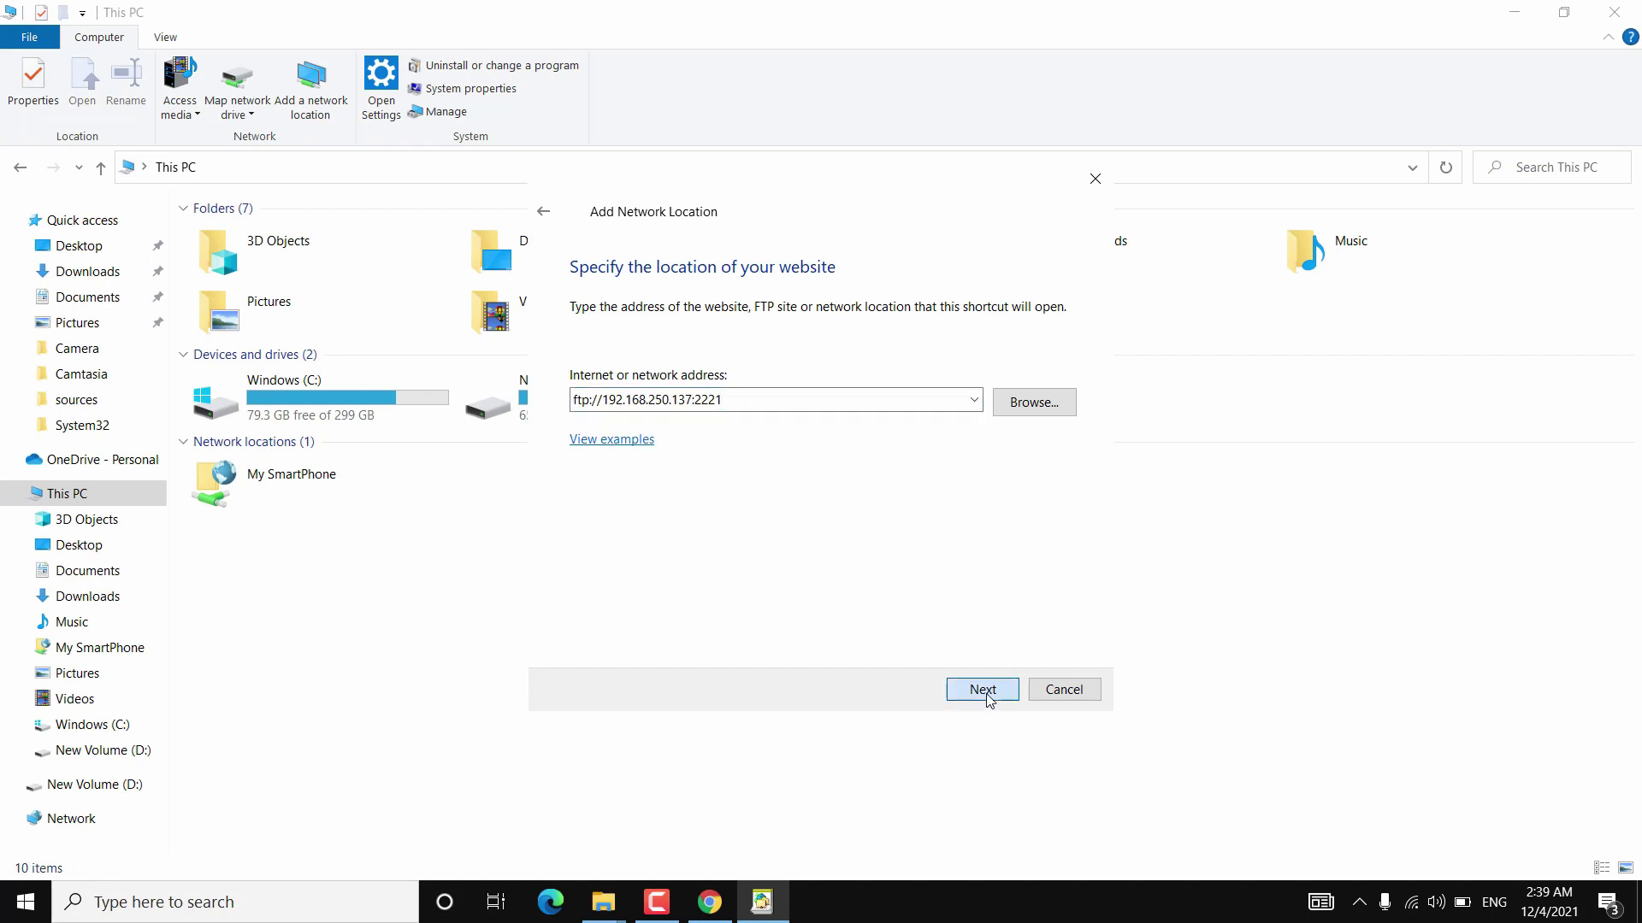
Disable anonymous log-on, enter the username, and name the location My Phone Over Hotspot.
left_click(577, 362)
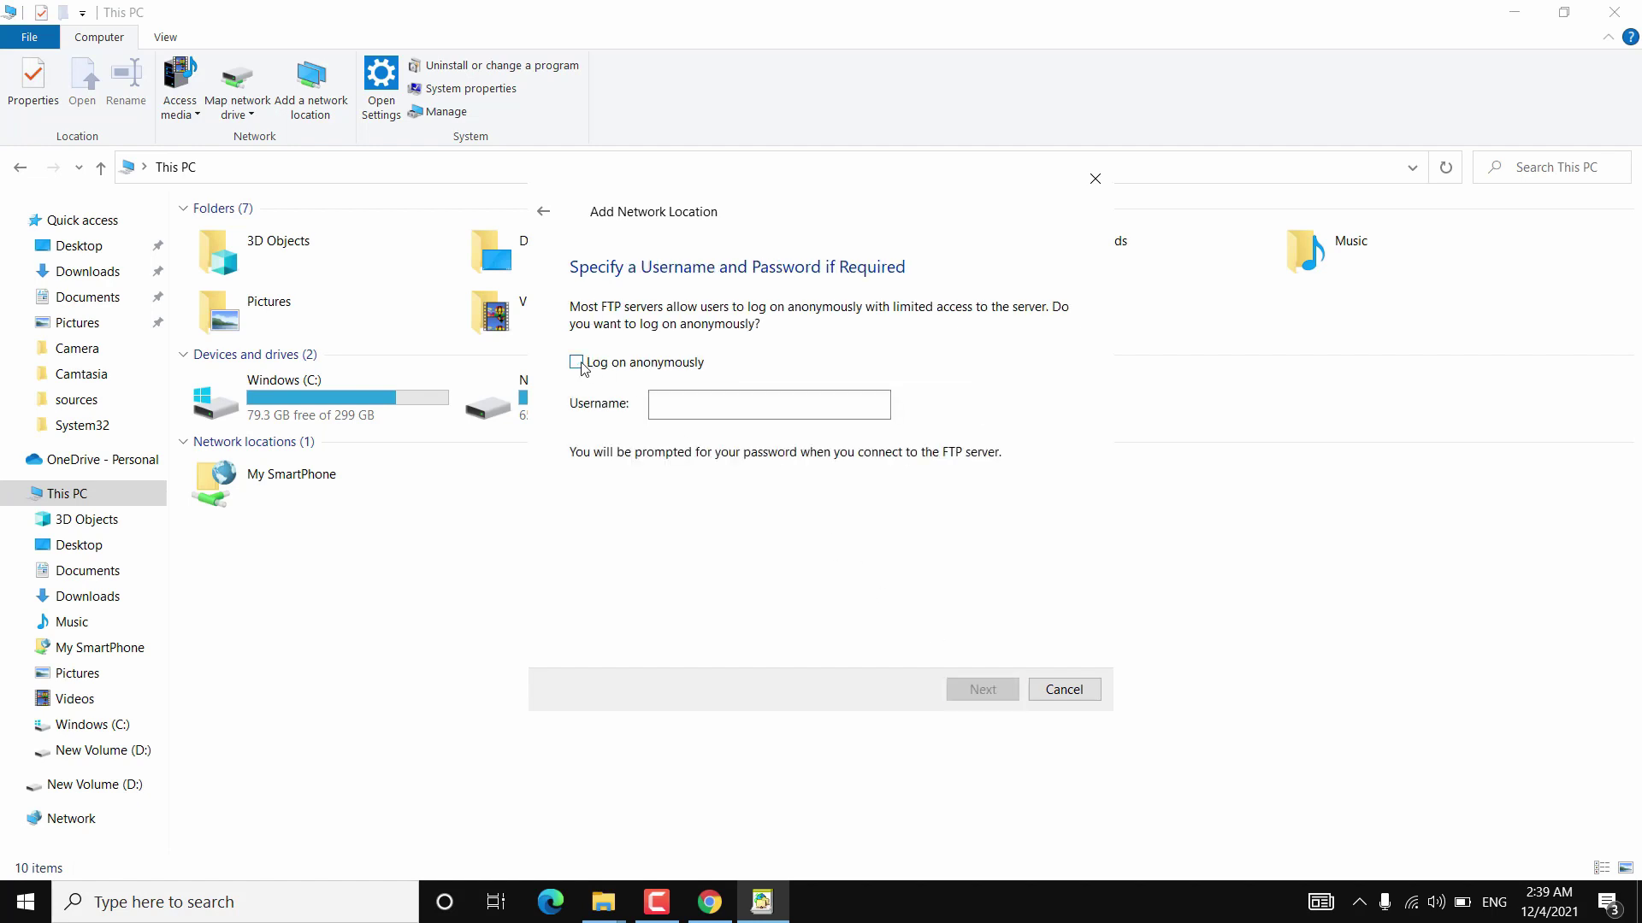
left_click(668, 406)
type("android")
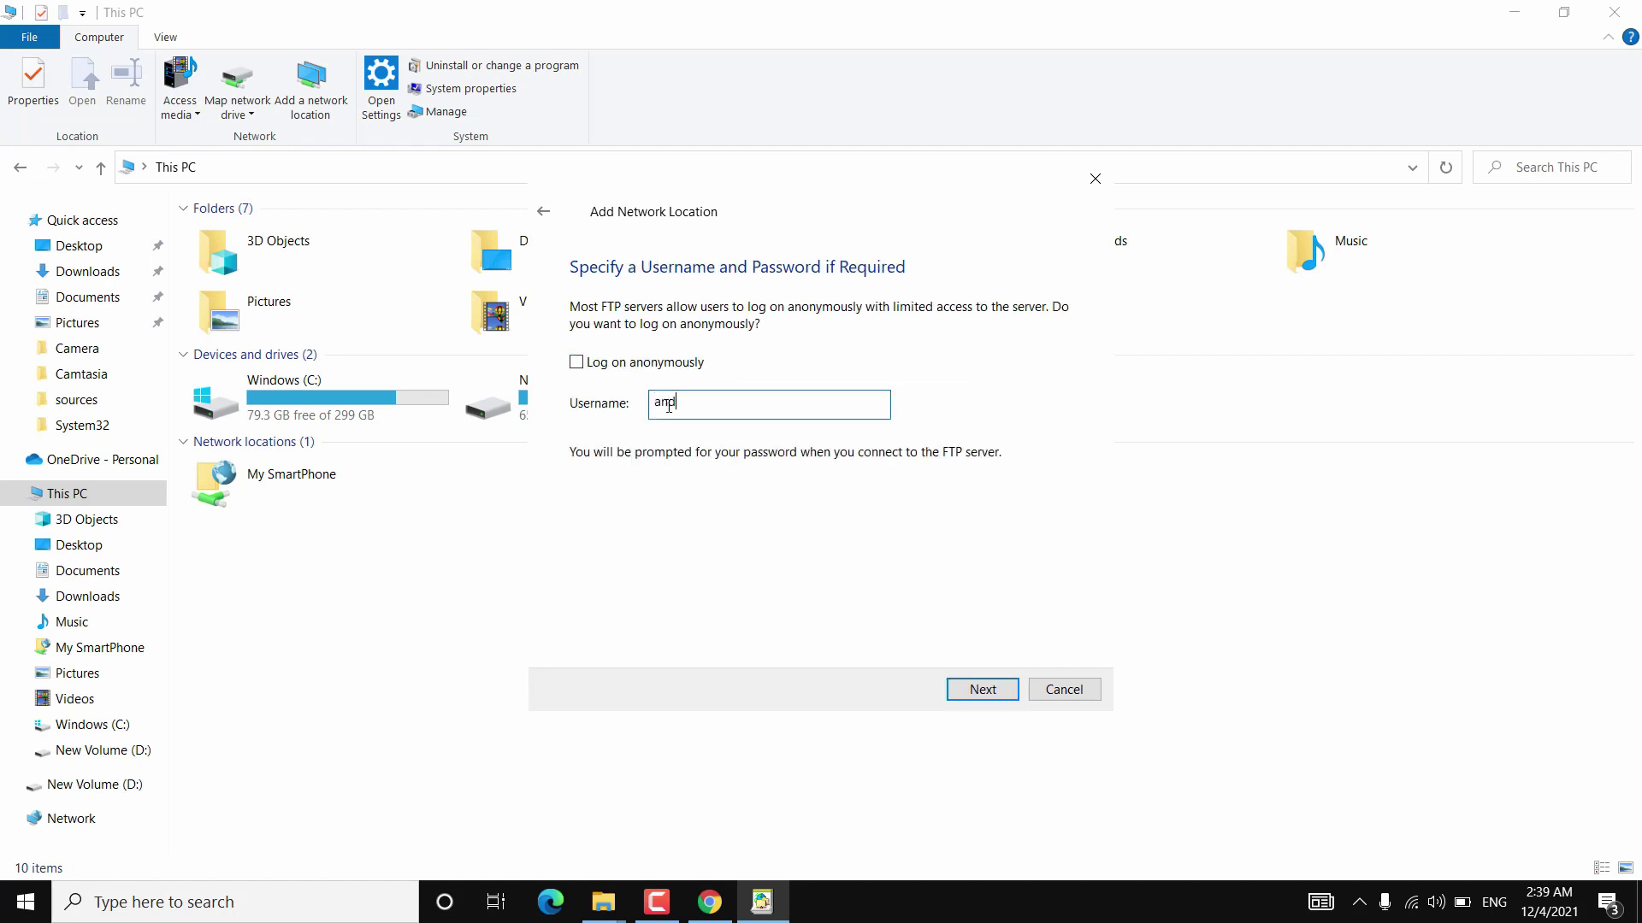
left_click(983, 691)
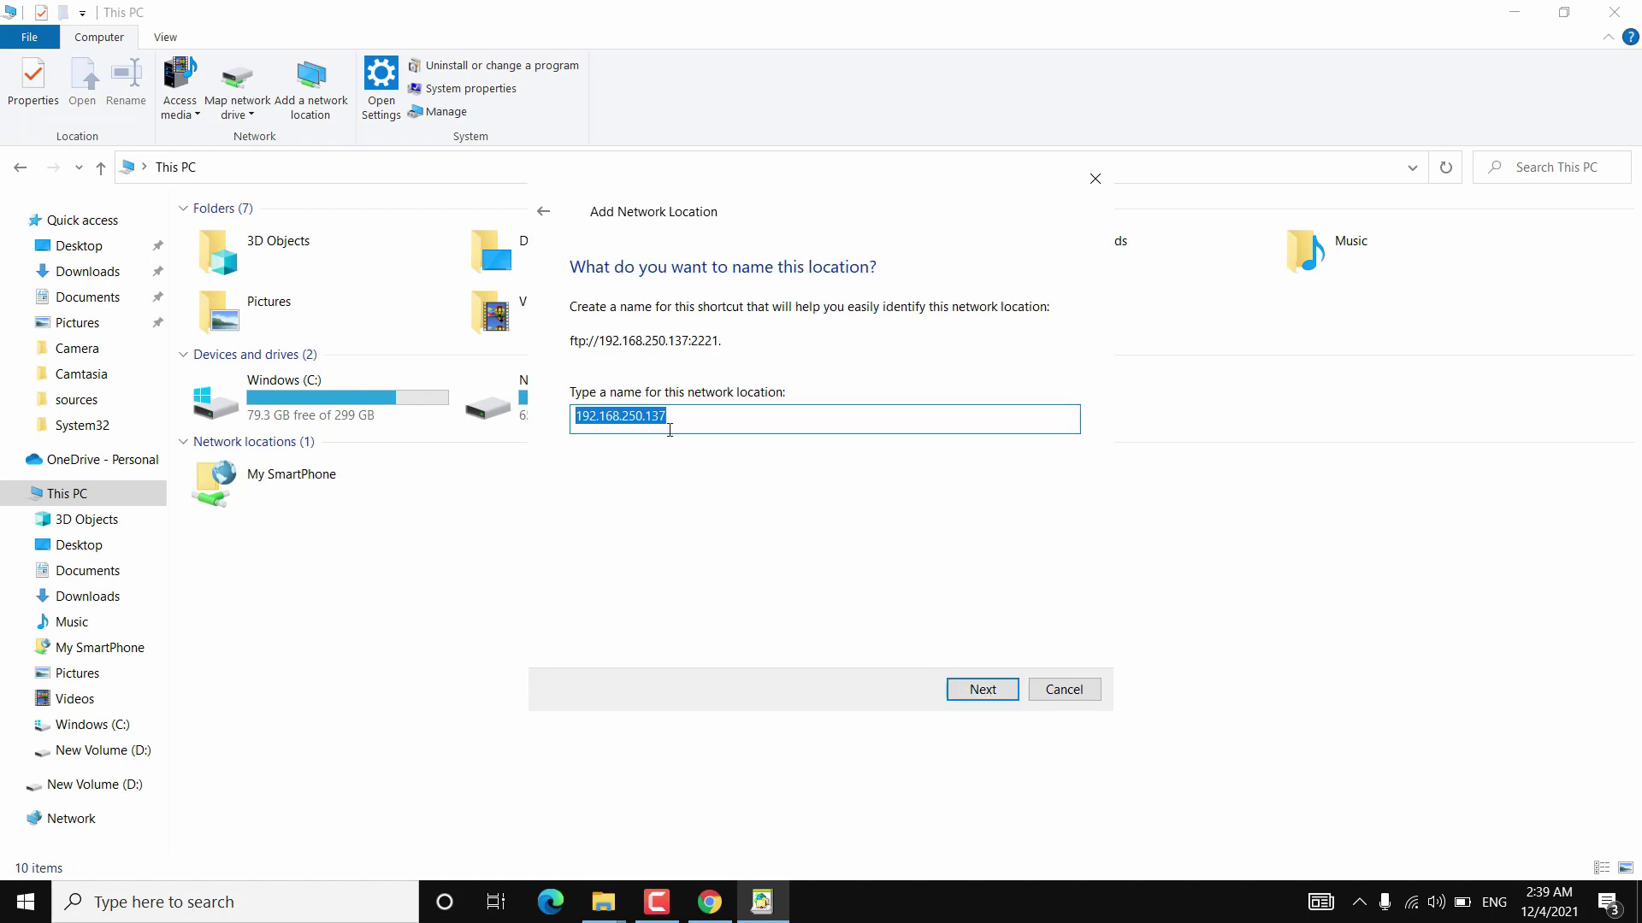
type("My Phone Over Hot")
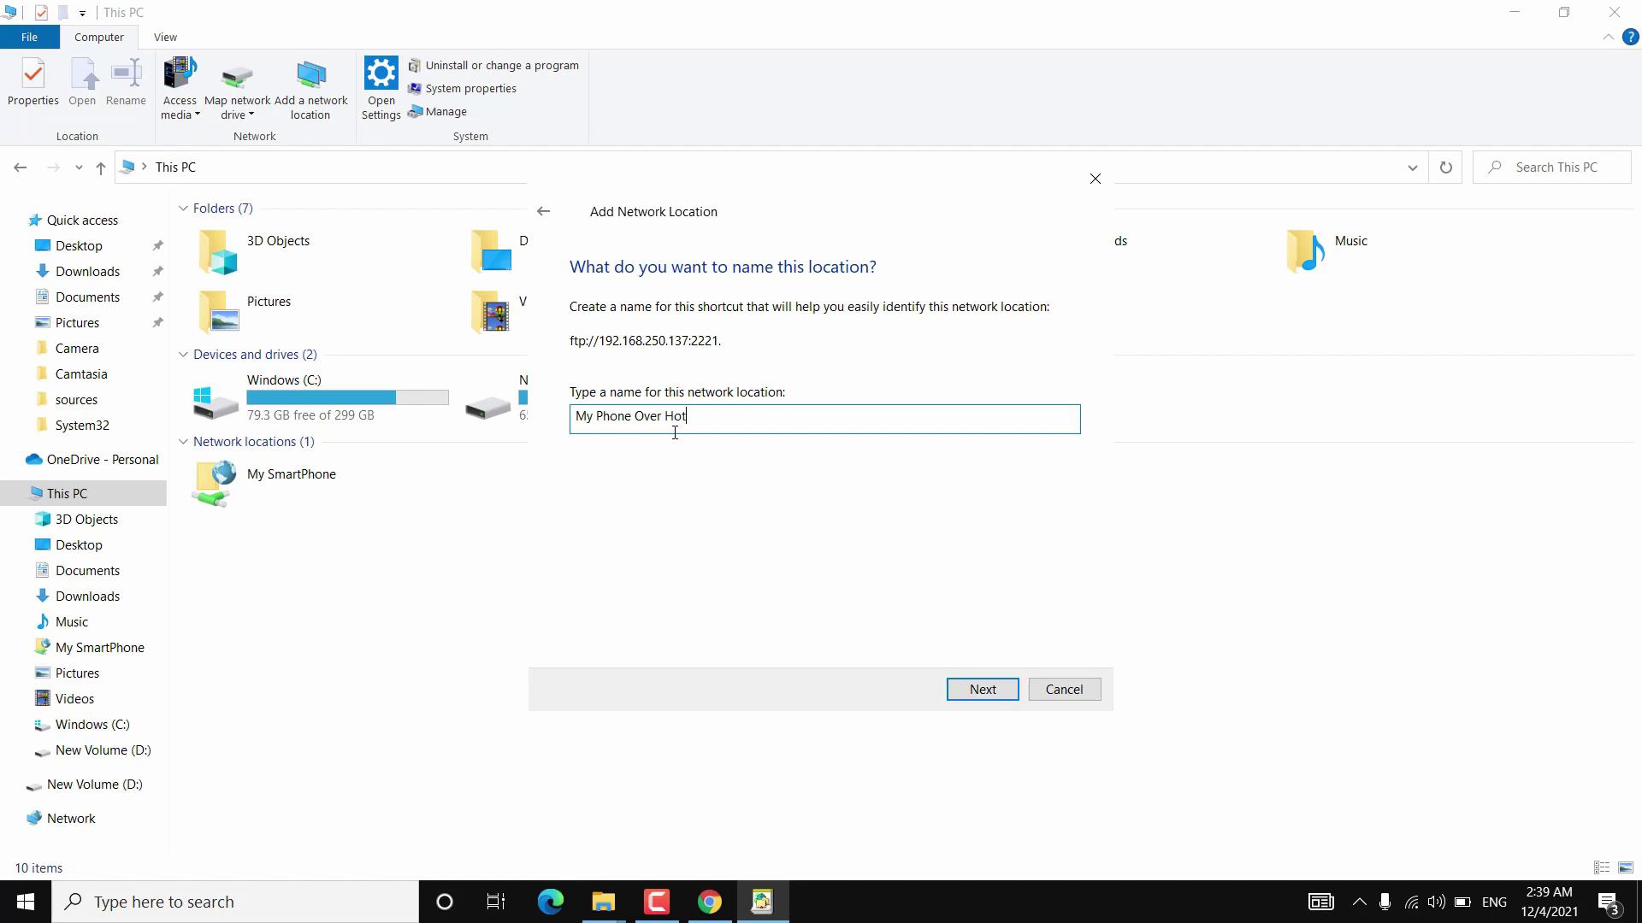
type("spot")
left_click(1002, 691)
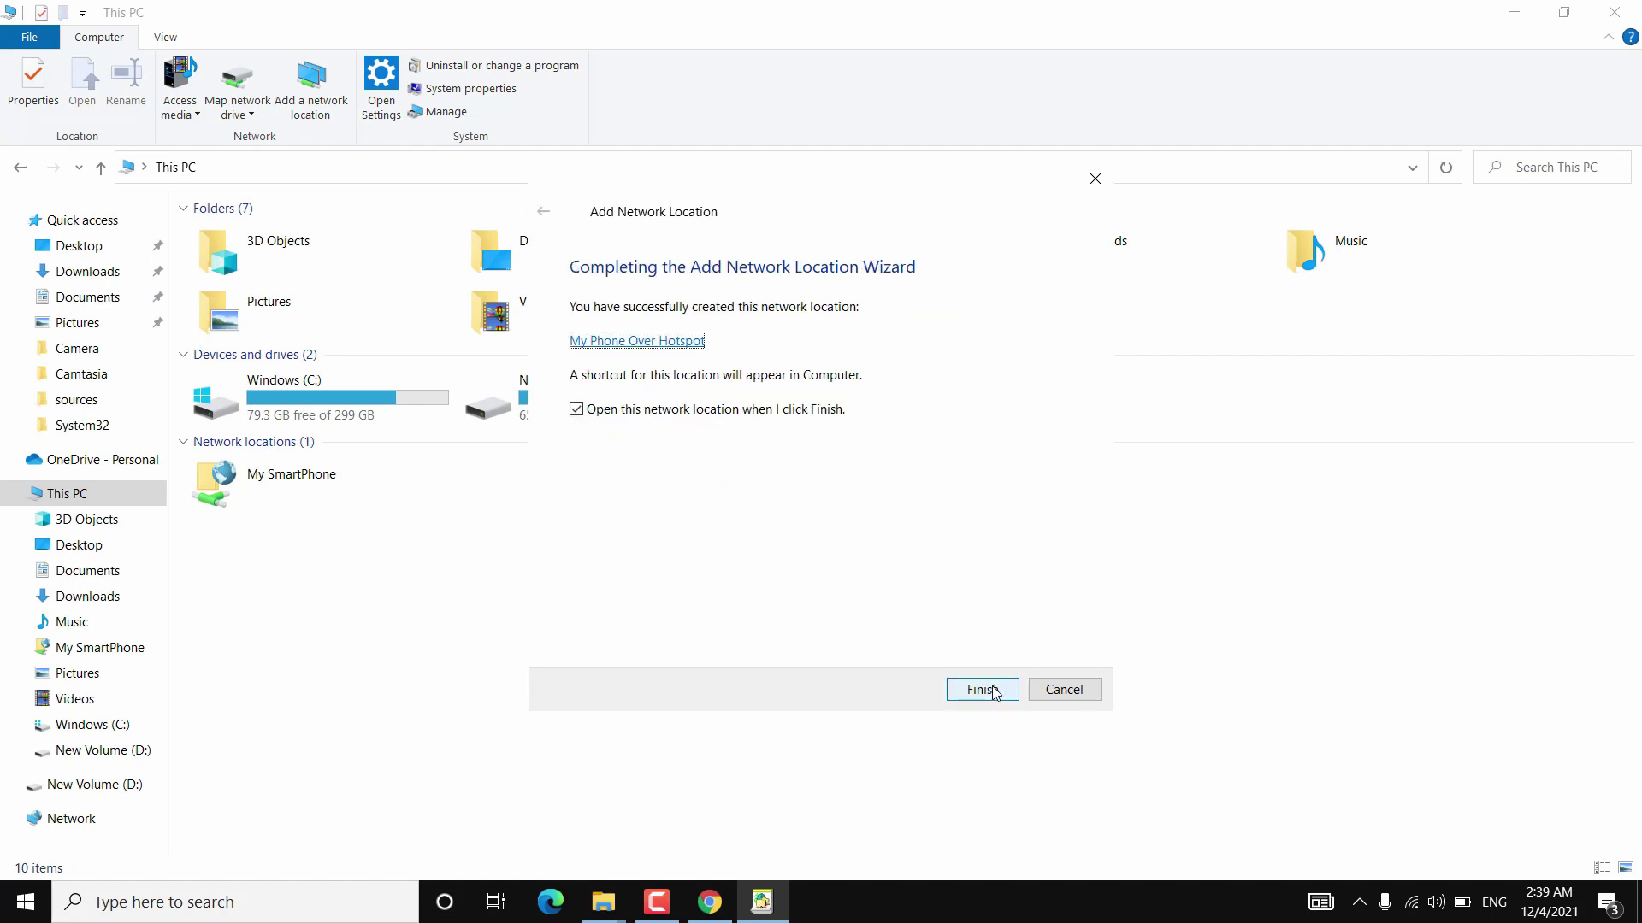
left_click(981, 689)
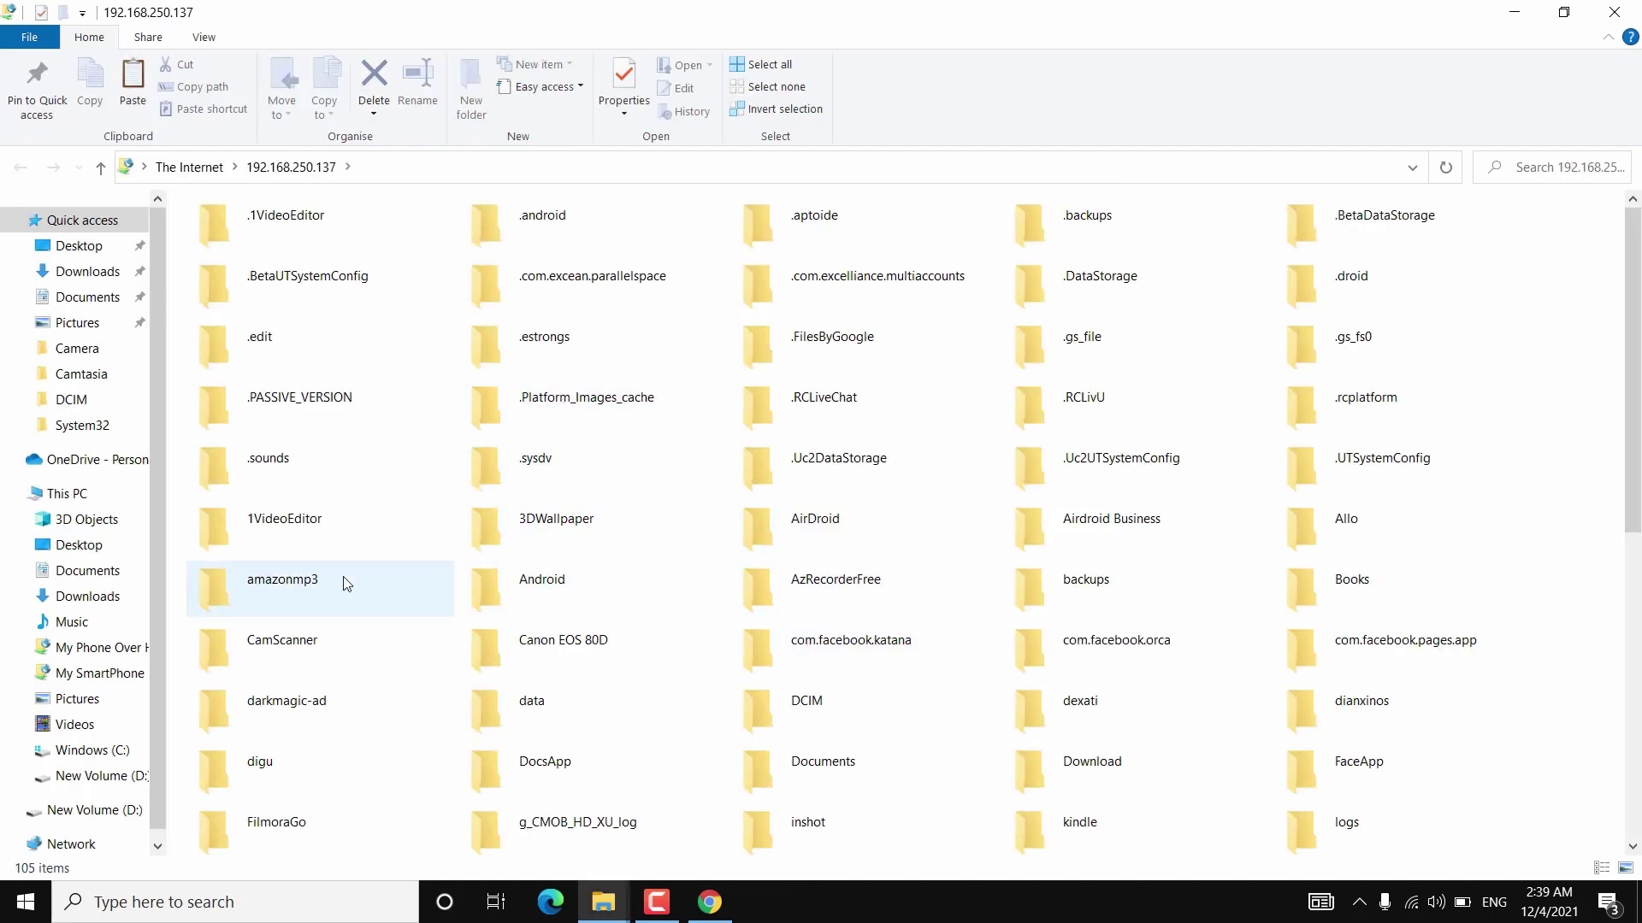
Open My Phone Over Hotspot from This PC, browse its DCIM folder, then close File Explorer.
left_click(108, 494)
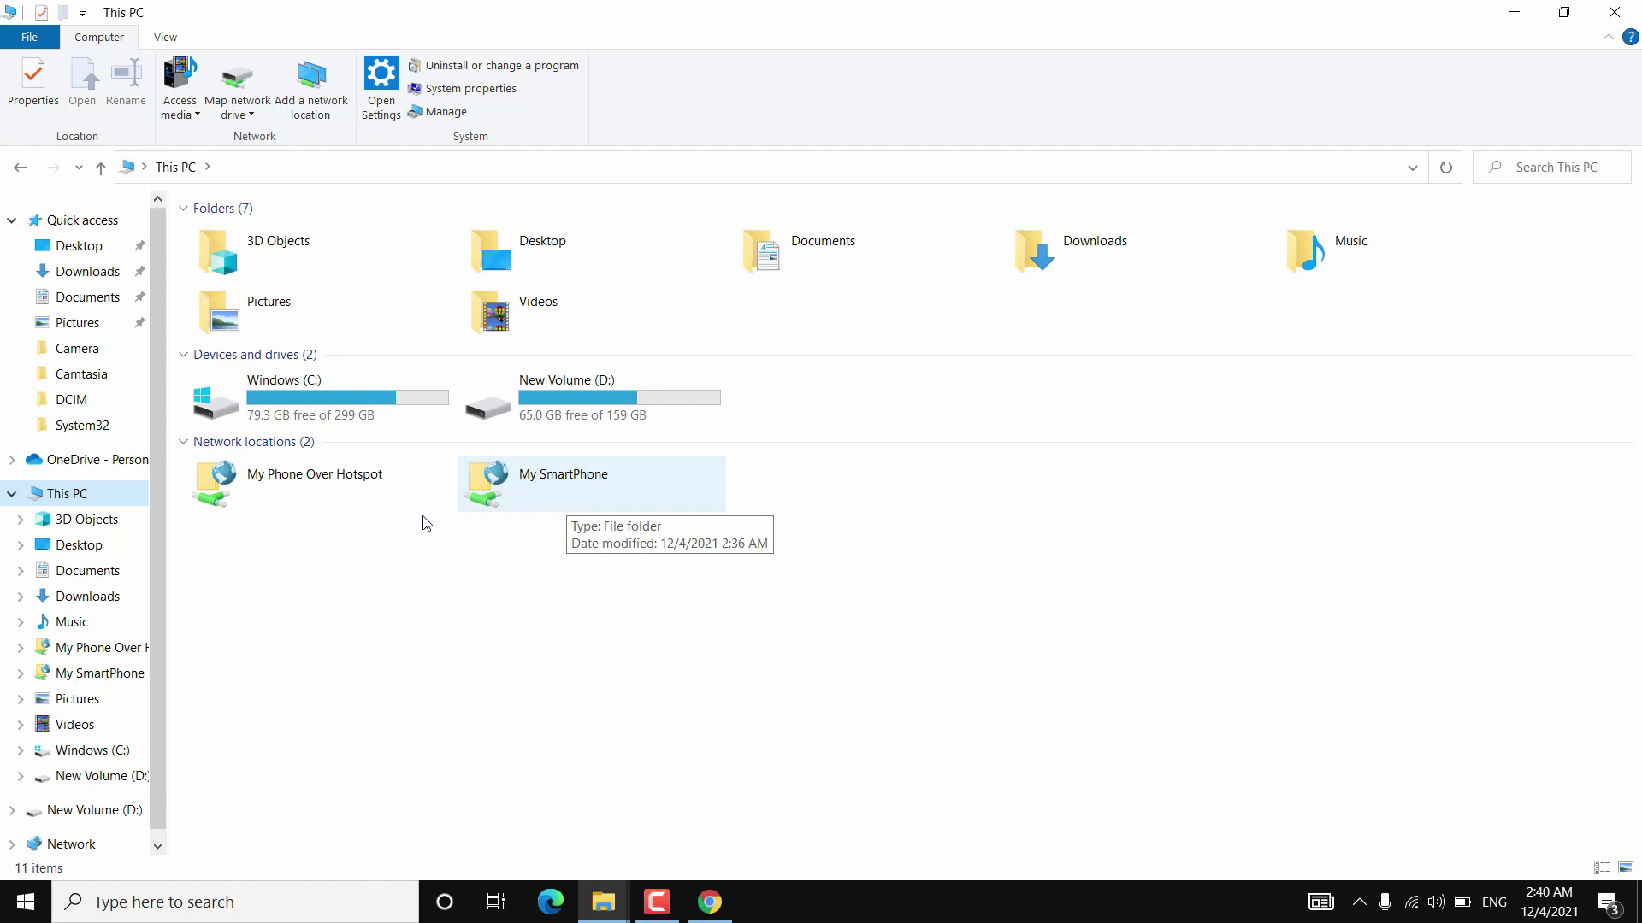
double_click(400, 504)
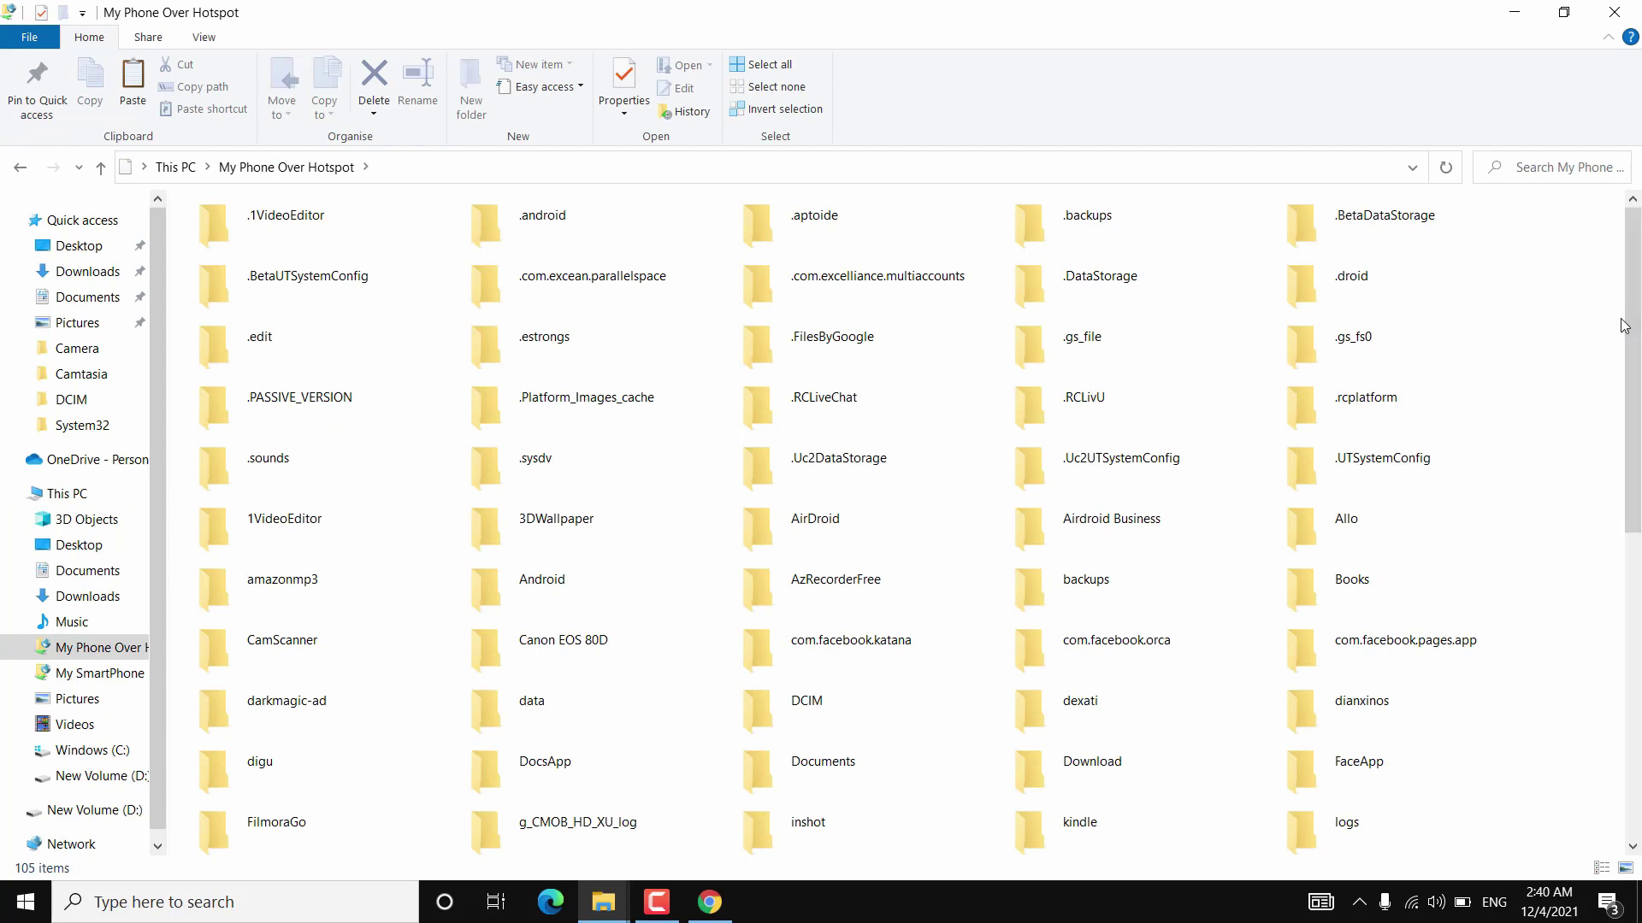
double_click(884, 684)
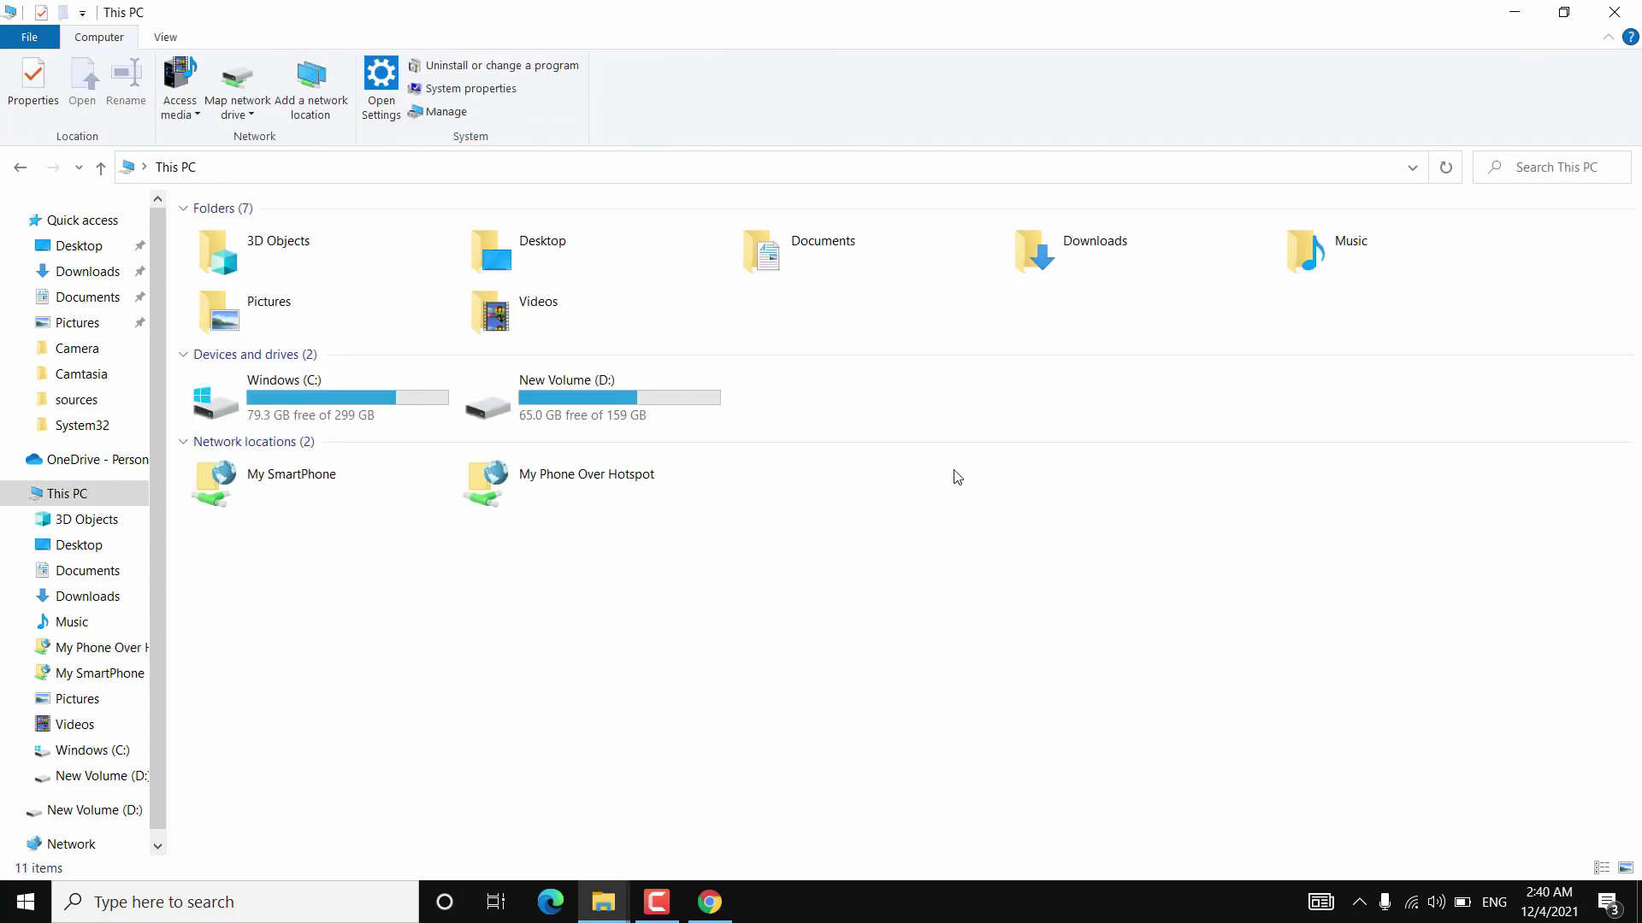
left_click(1608, 11)
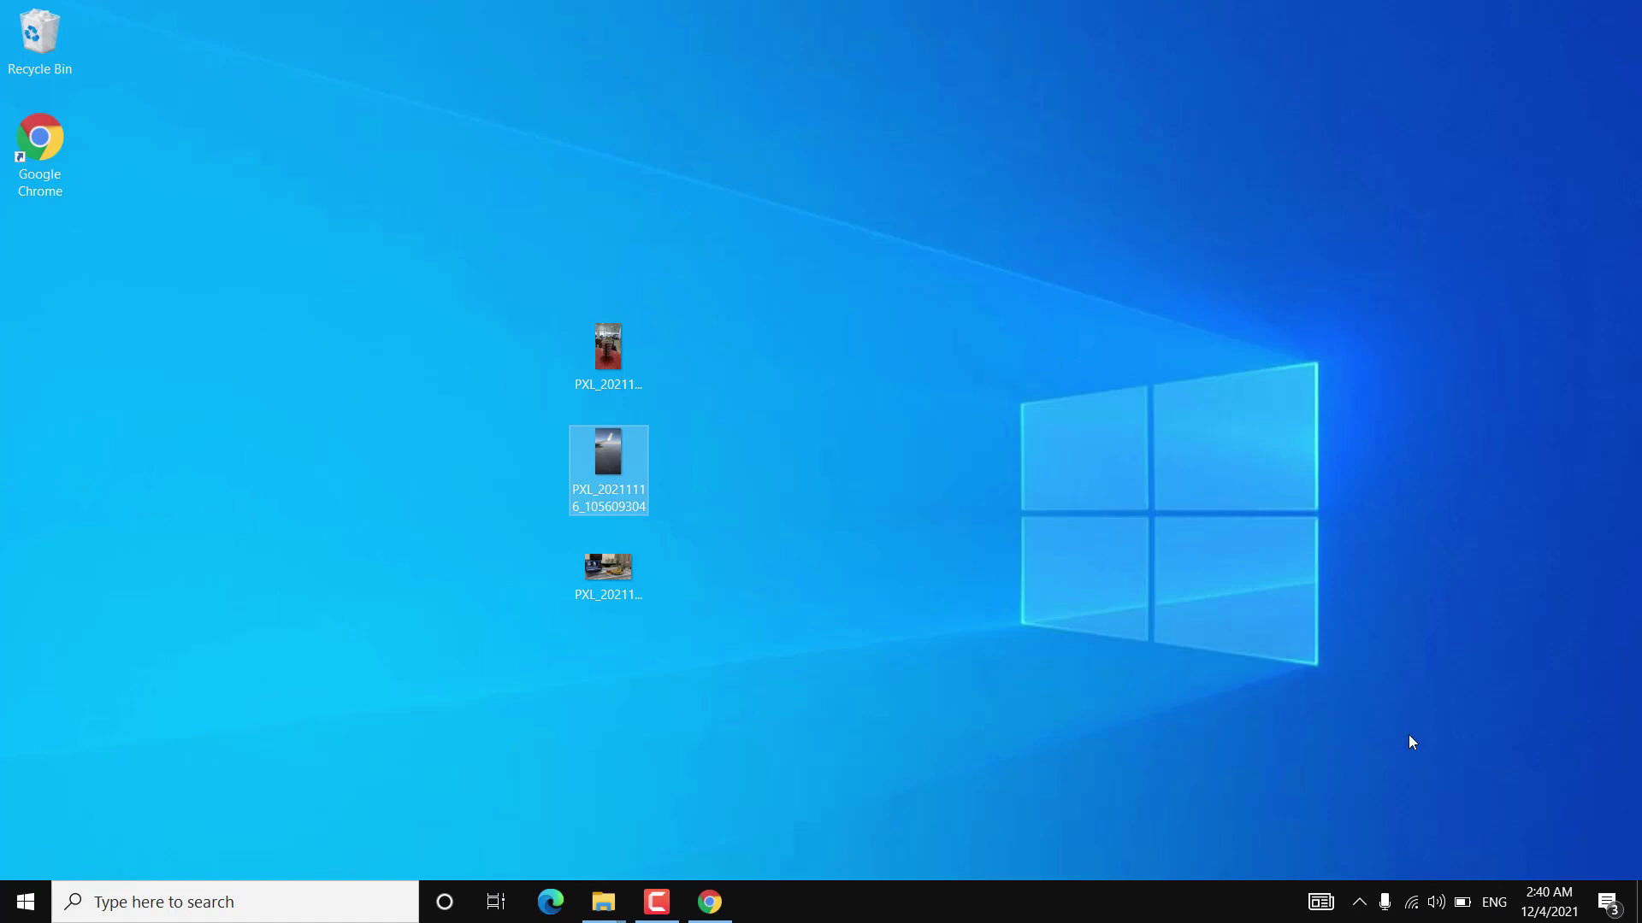
Launch FileZilla from the Start search and dismiss its new-version notice.
left_click(293, 903)
type("fil")
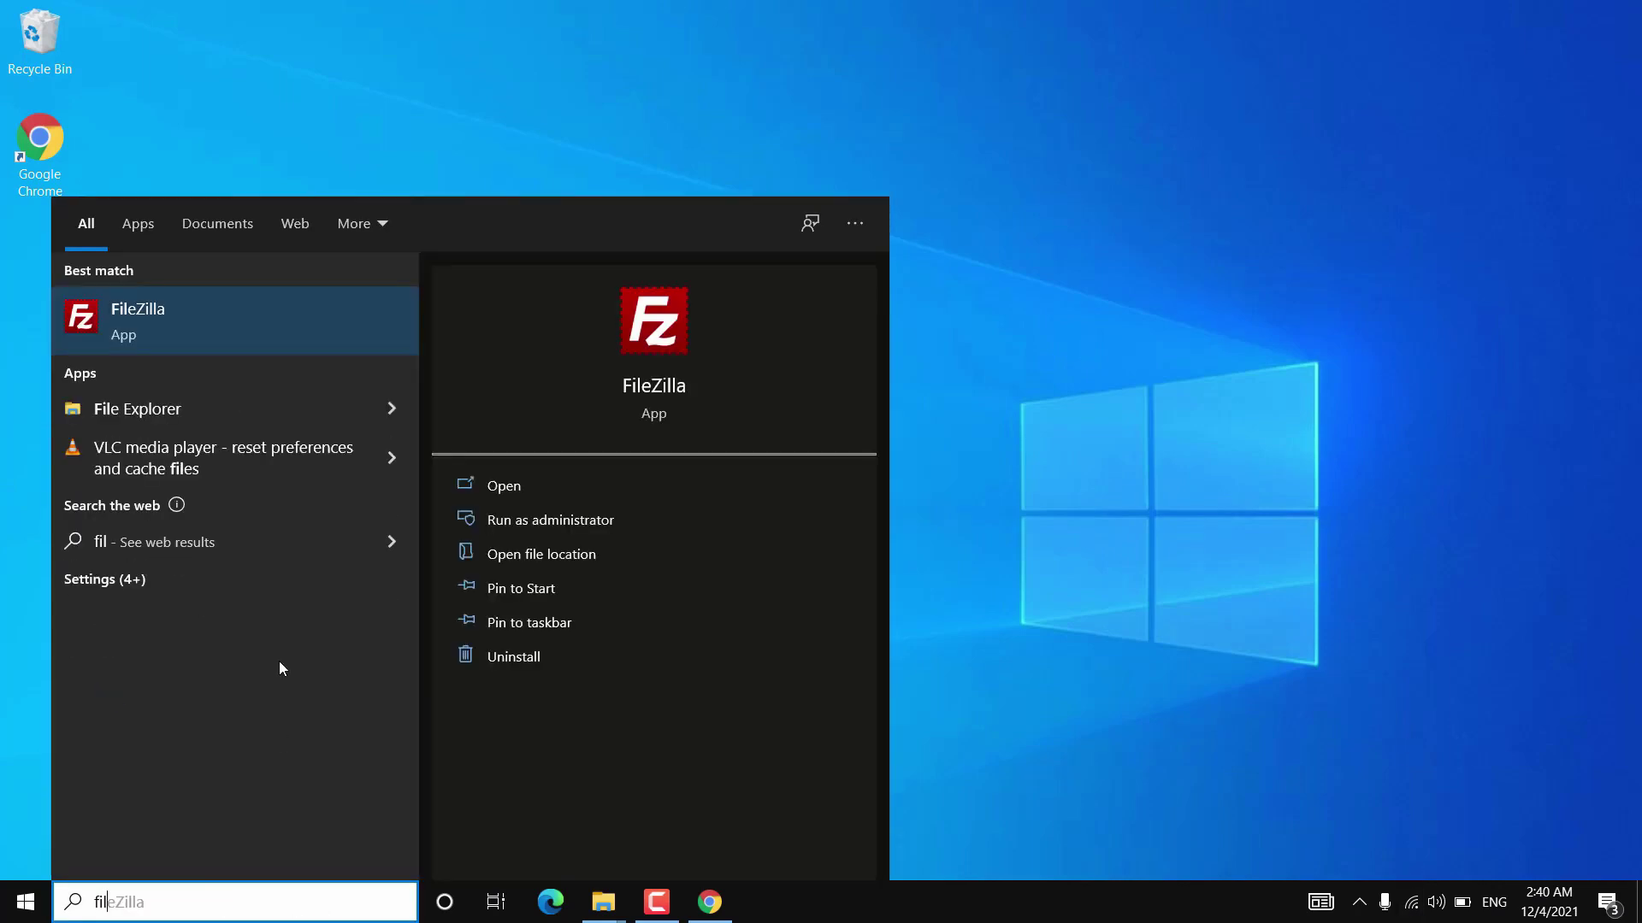
left_click(243, 331)
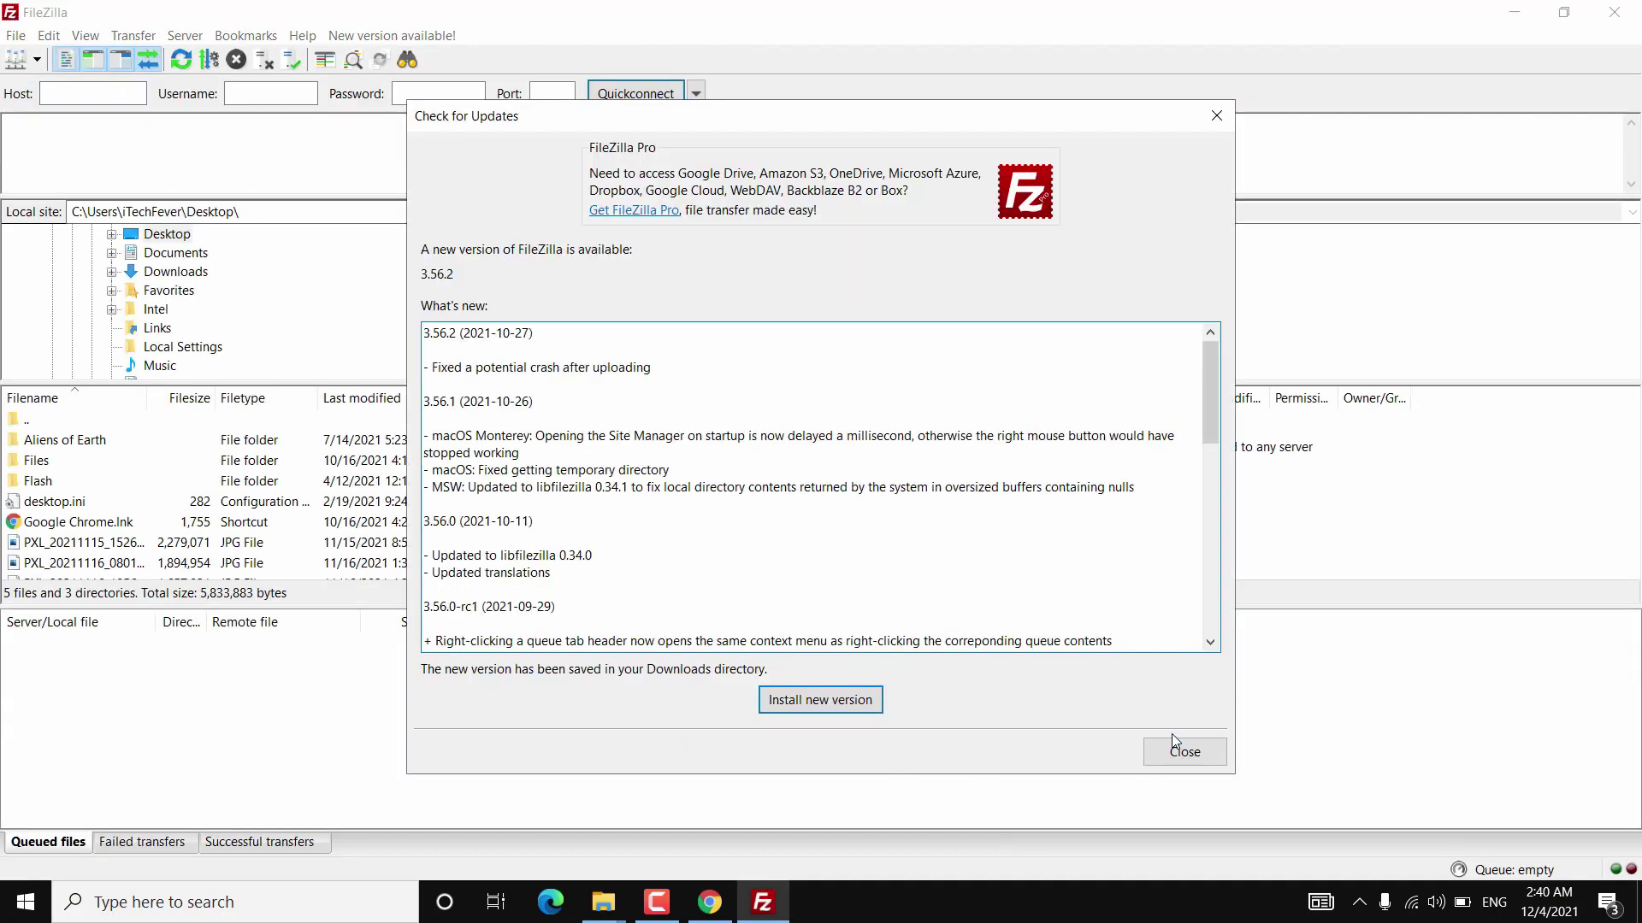
left_click(1179, 749)
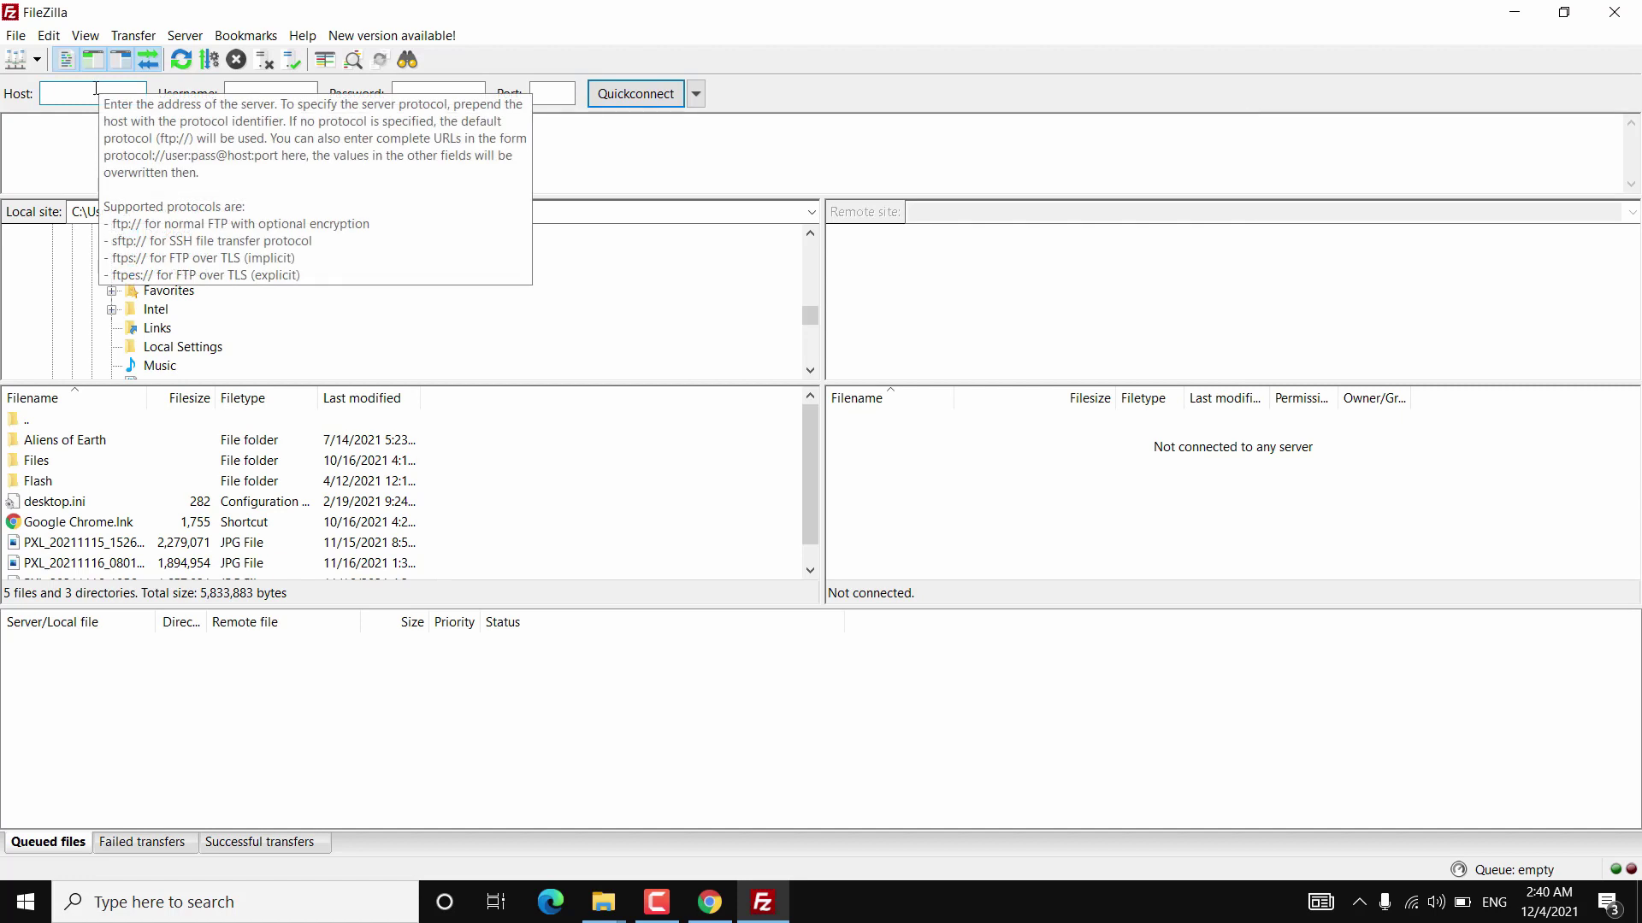
Quickconnect to host 192.168.250.137 on port 2221 with the phone's FTP username and password, accepting plain FTP.
type("19")
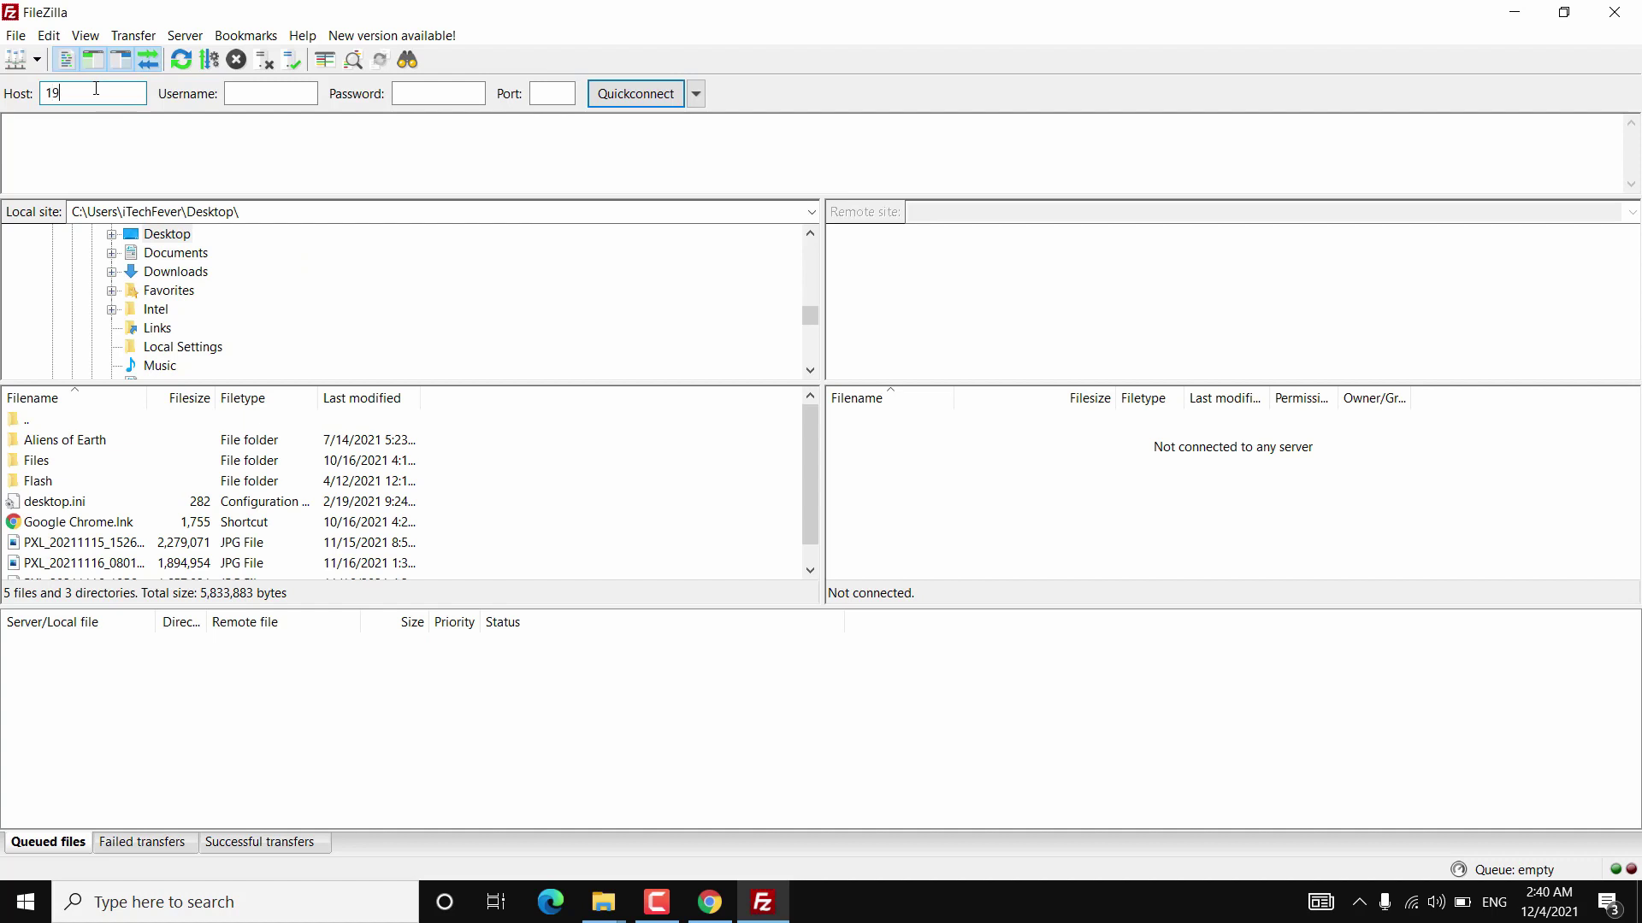
type("2.168.250.137")
left_click(246, 96)
type("android")
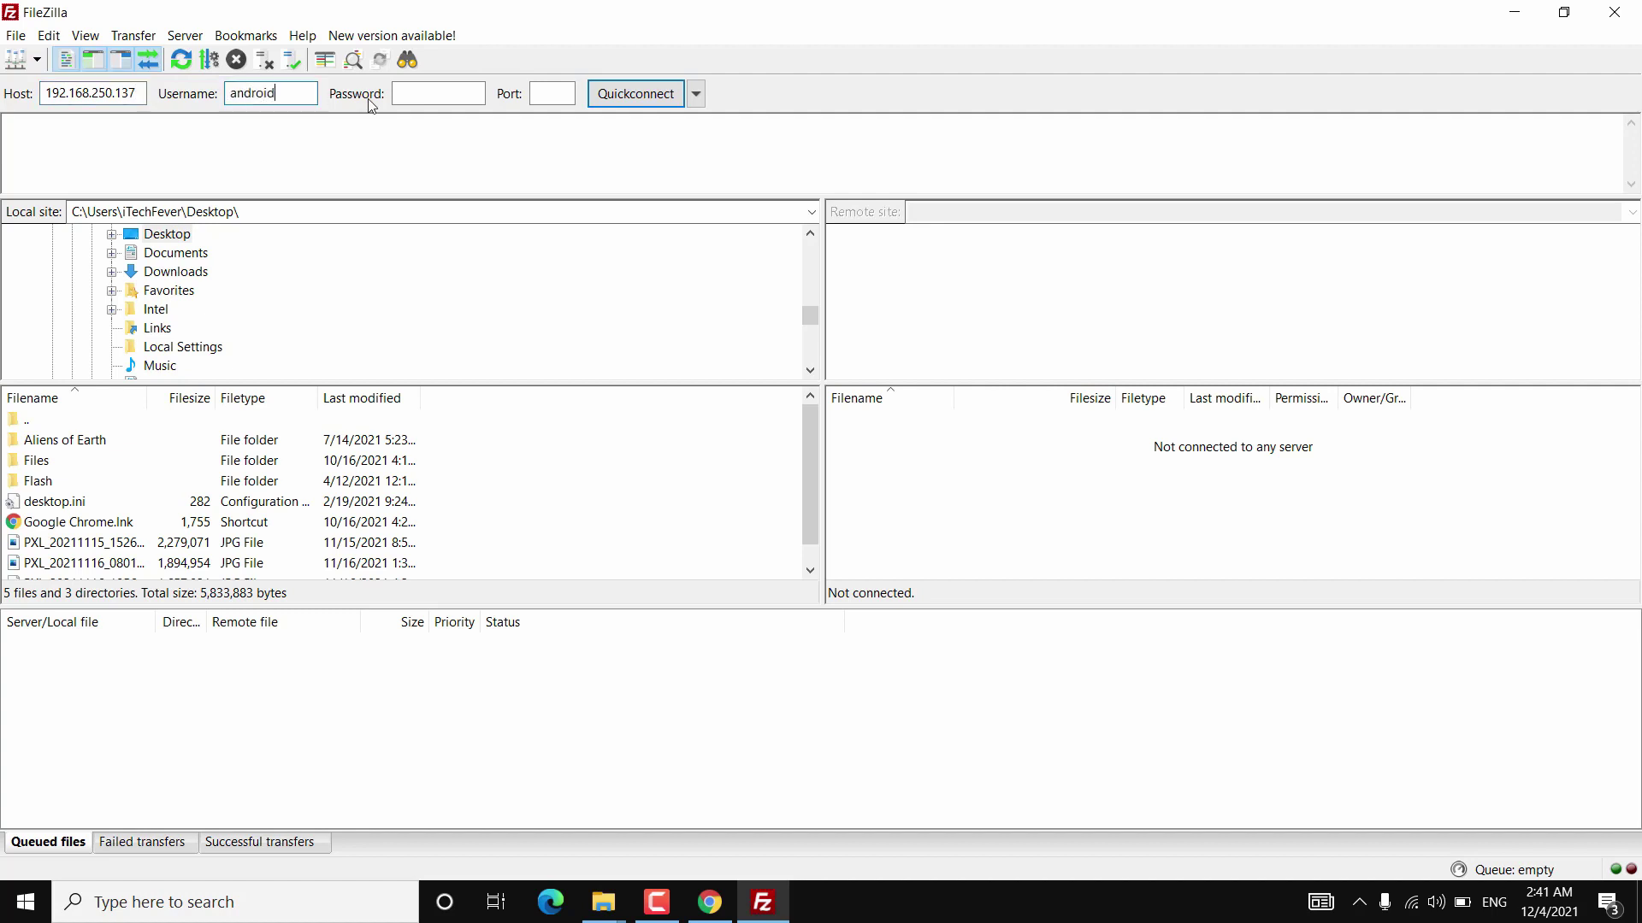
left_click(432, 84)
type("android")
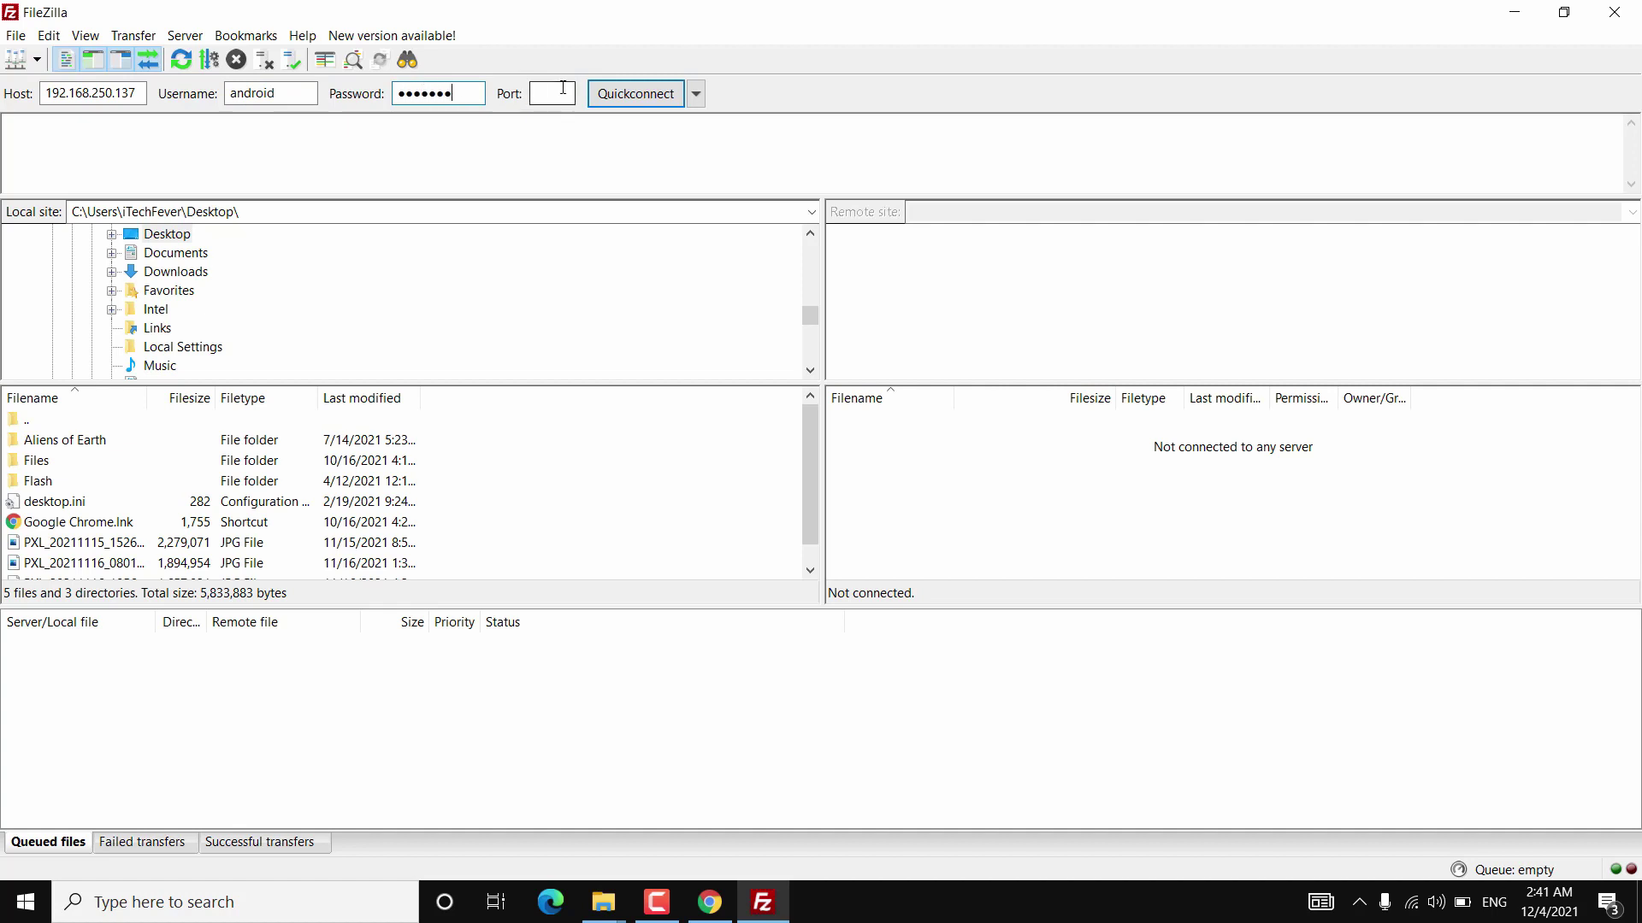
left_click(564, 89)
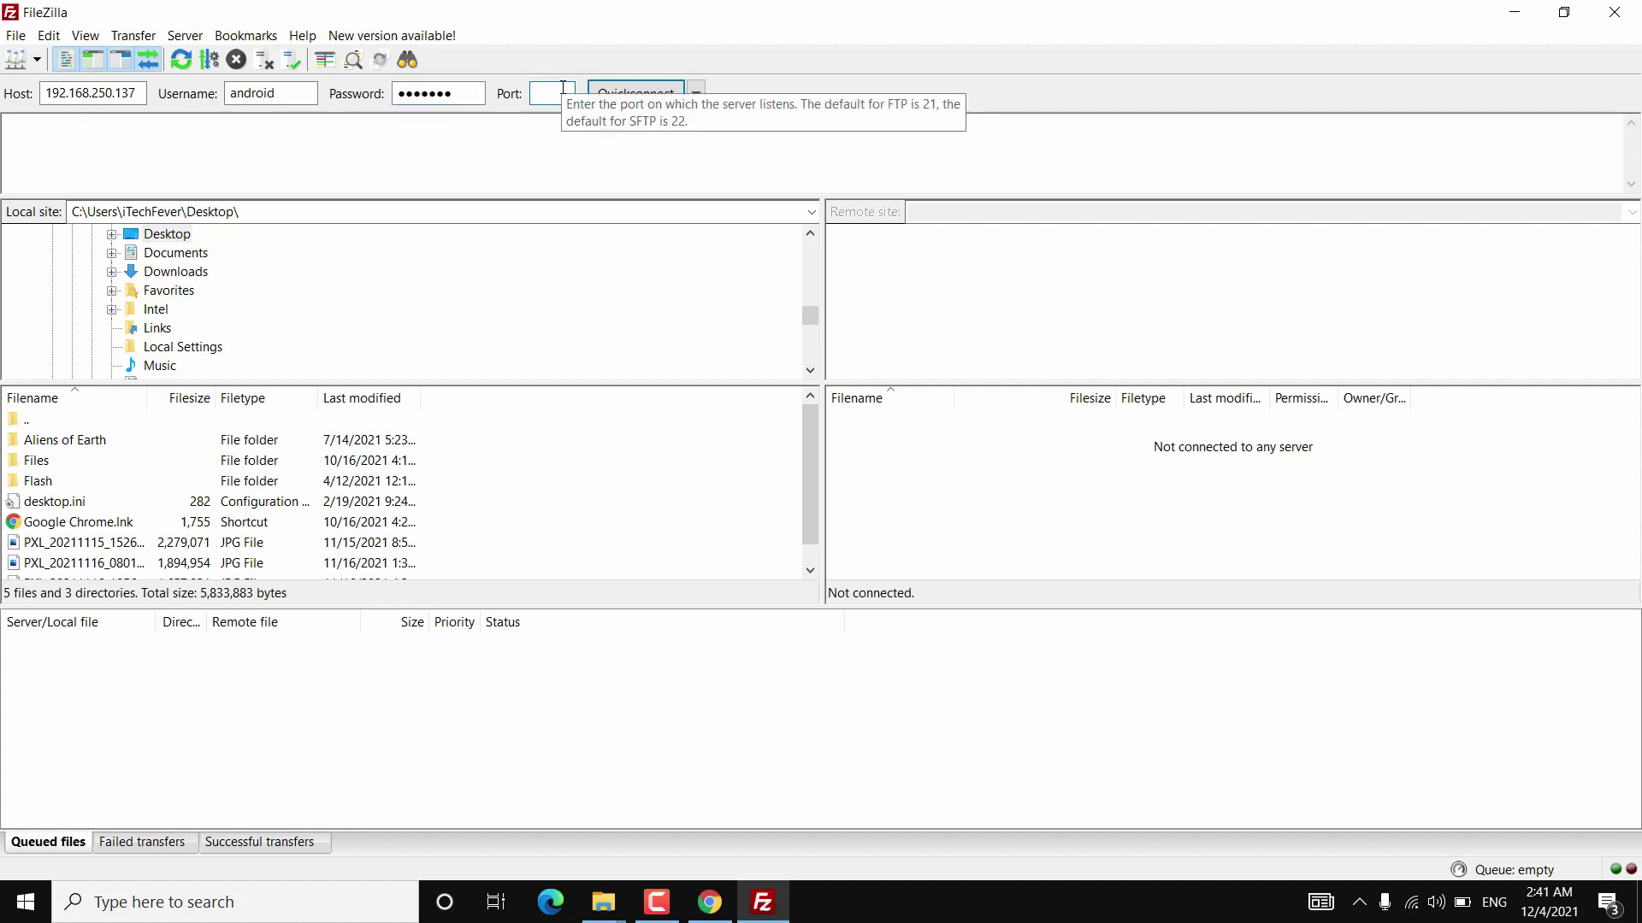
left_click(647, 93)
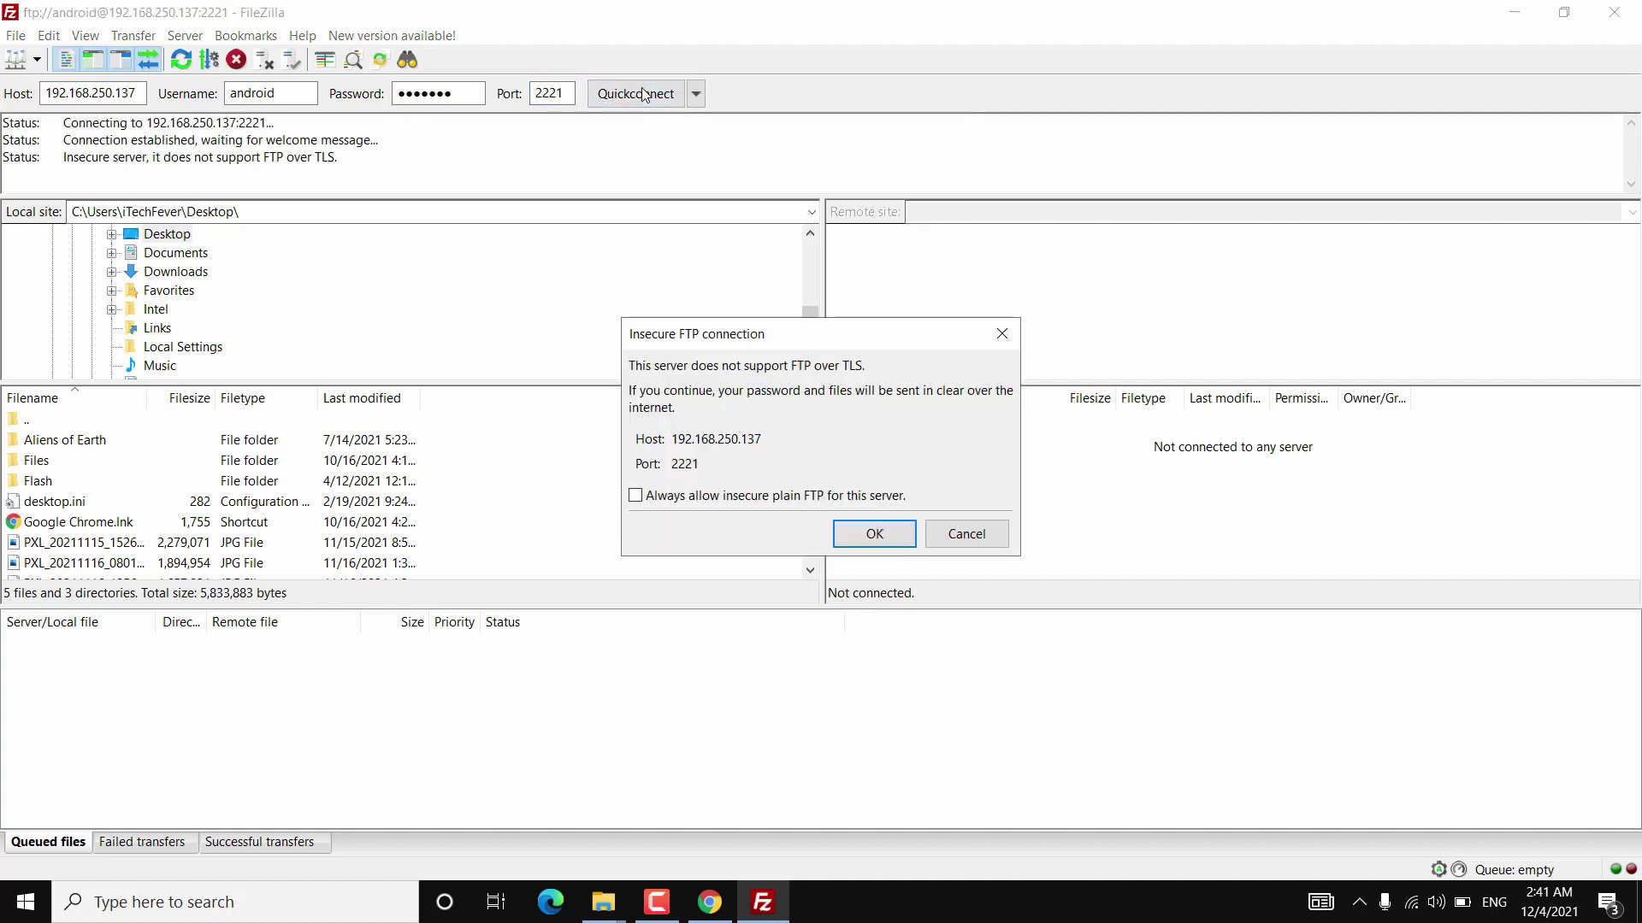
left_click(888, 533)
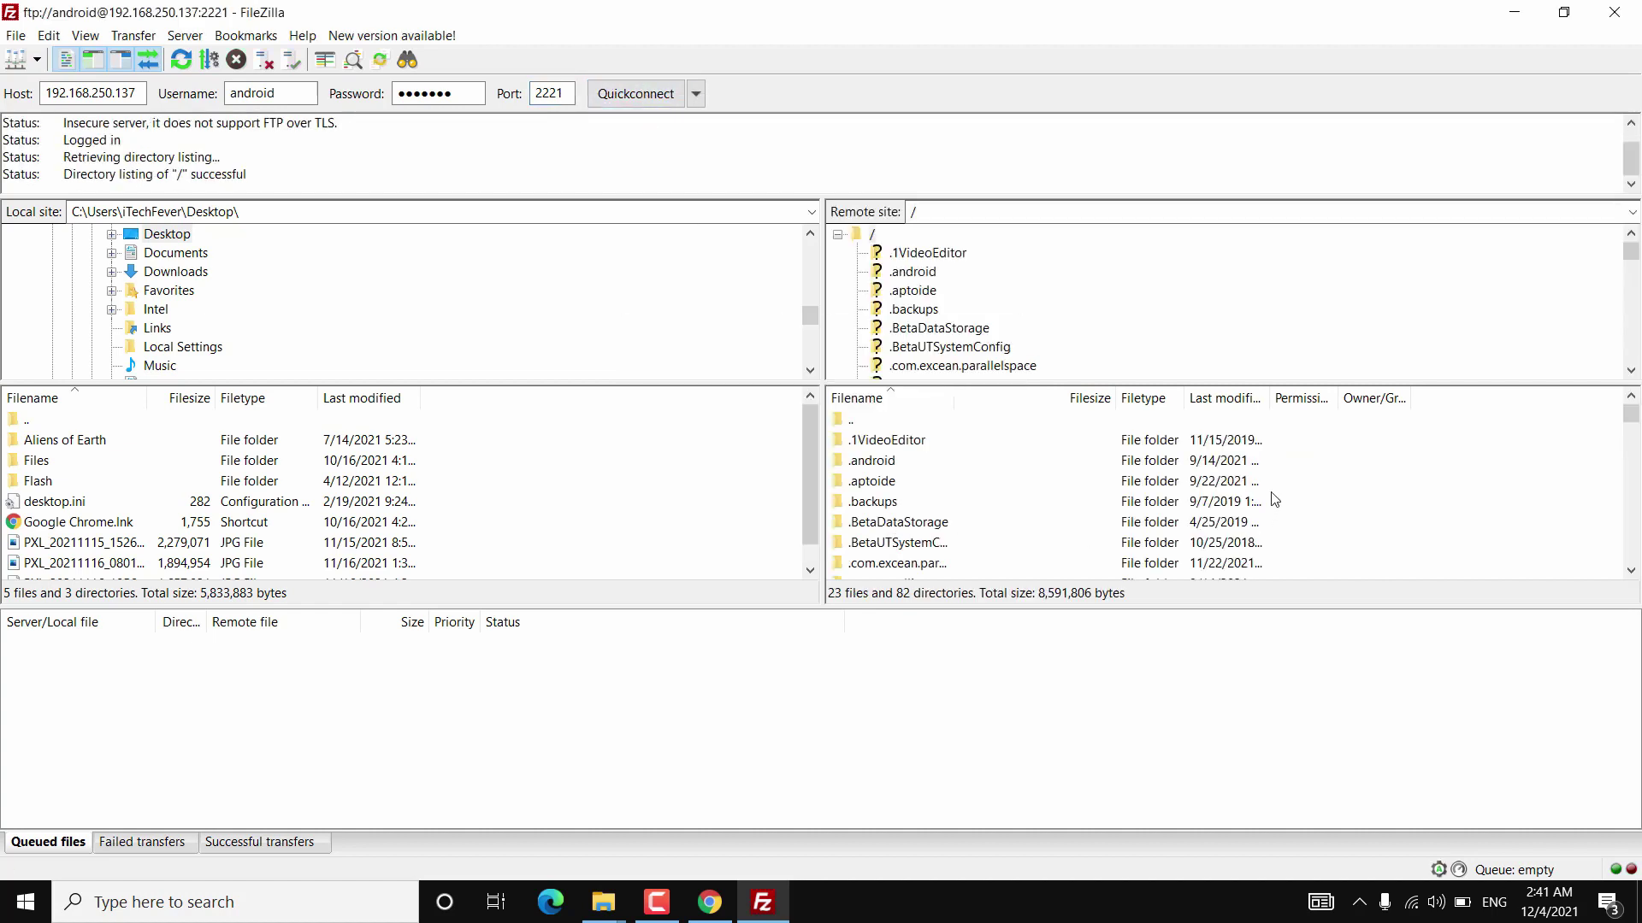
Download both PDFs, loli.pdf and Ticket.pdf, from the phone's PDFfiles folder to the Desktop.
left_click_drag(1279, 604, 1279, 810)
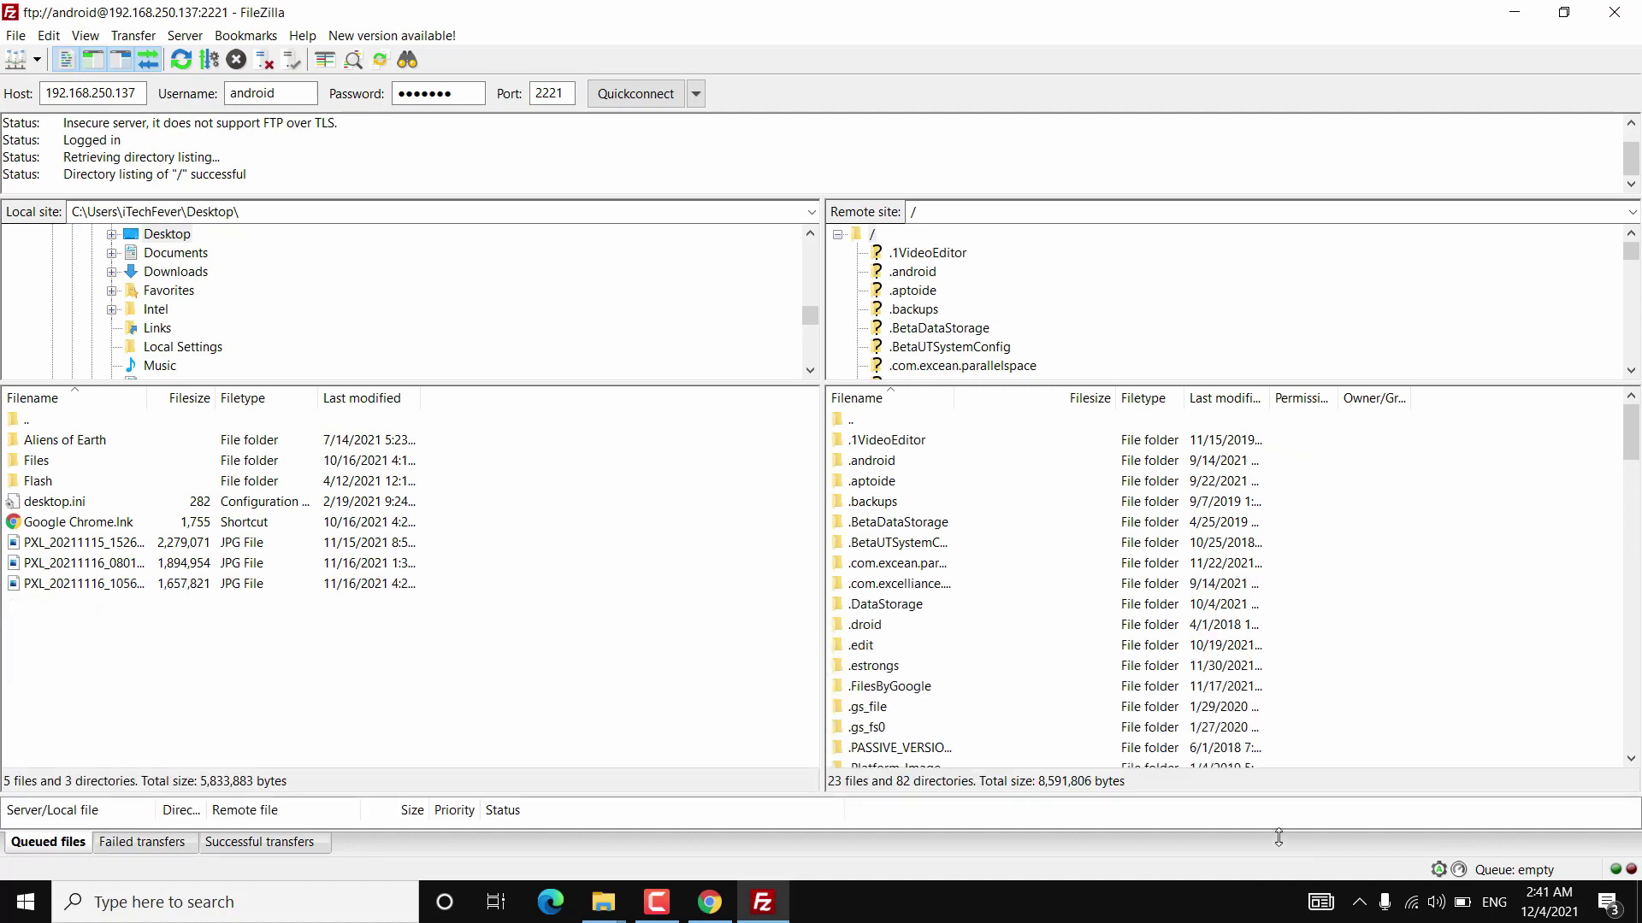
scroll(1087, 698, "down", 20)
scroll(1086, 697, "down", 2)
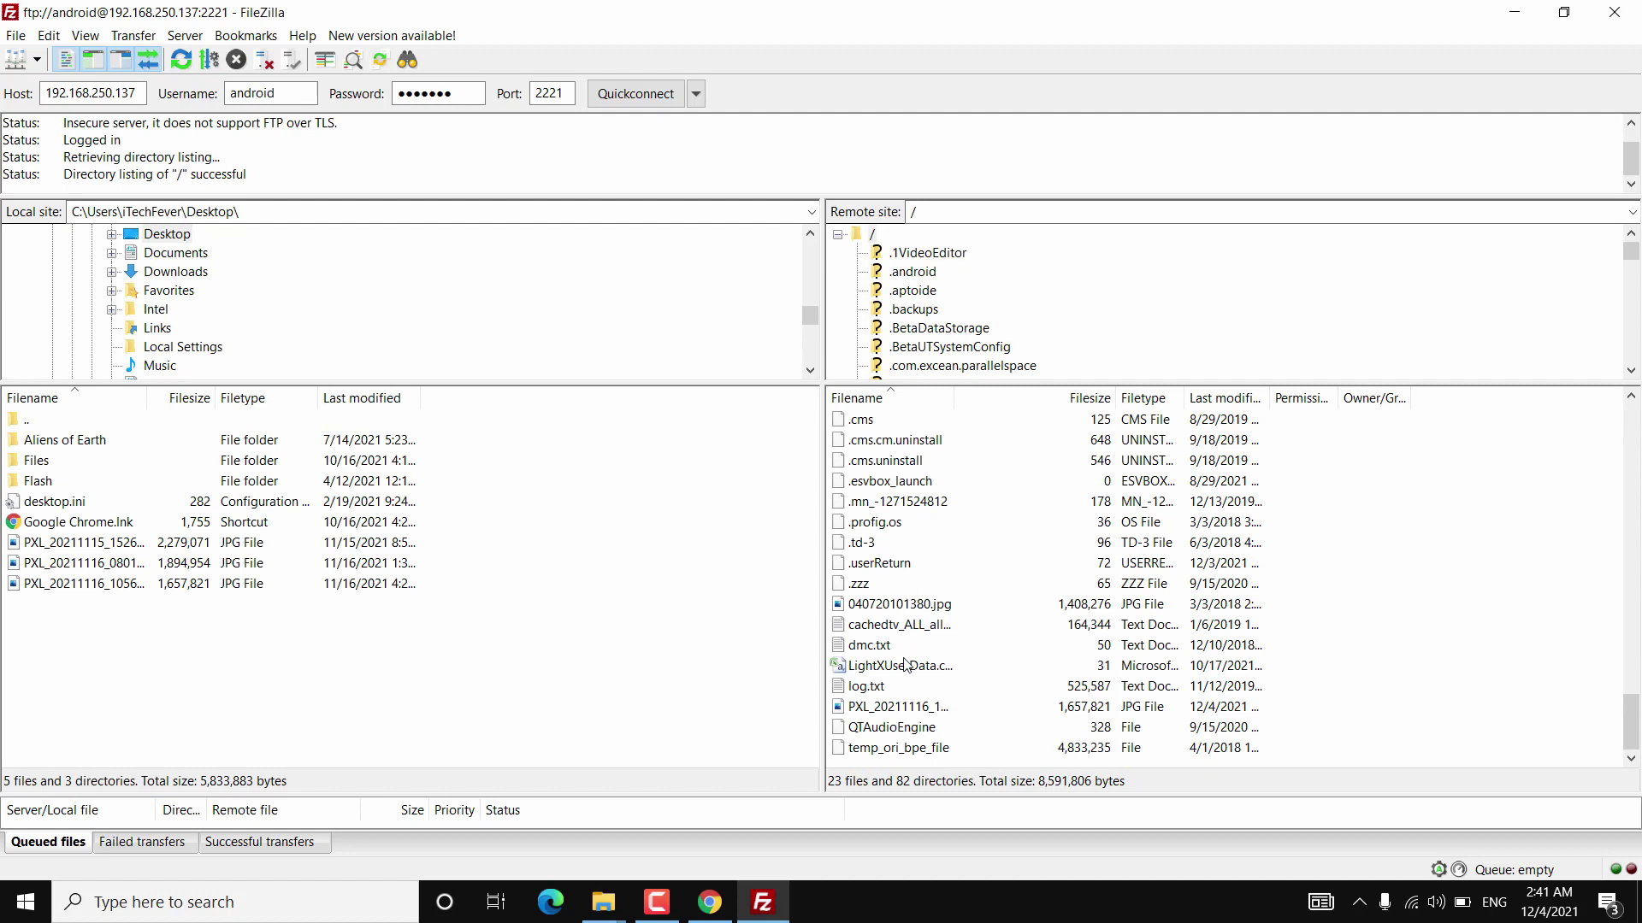
scroll(1090, 628, "up", 10)
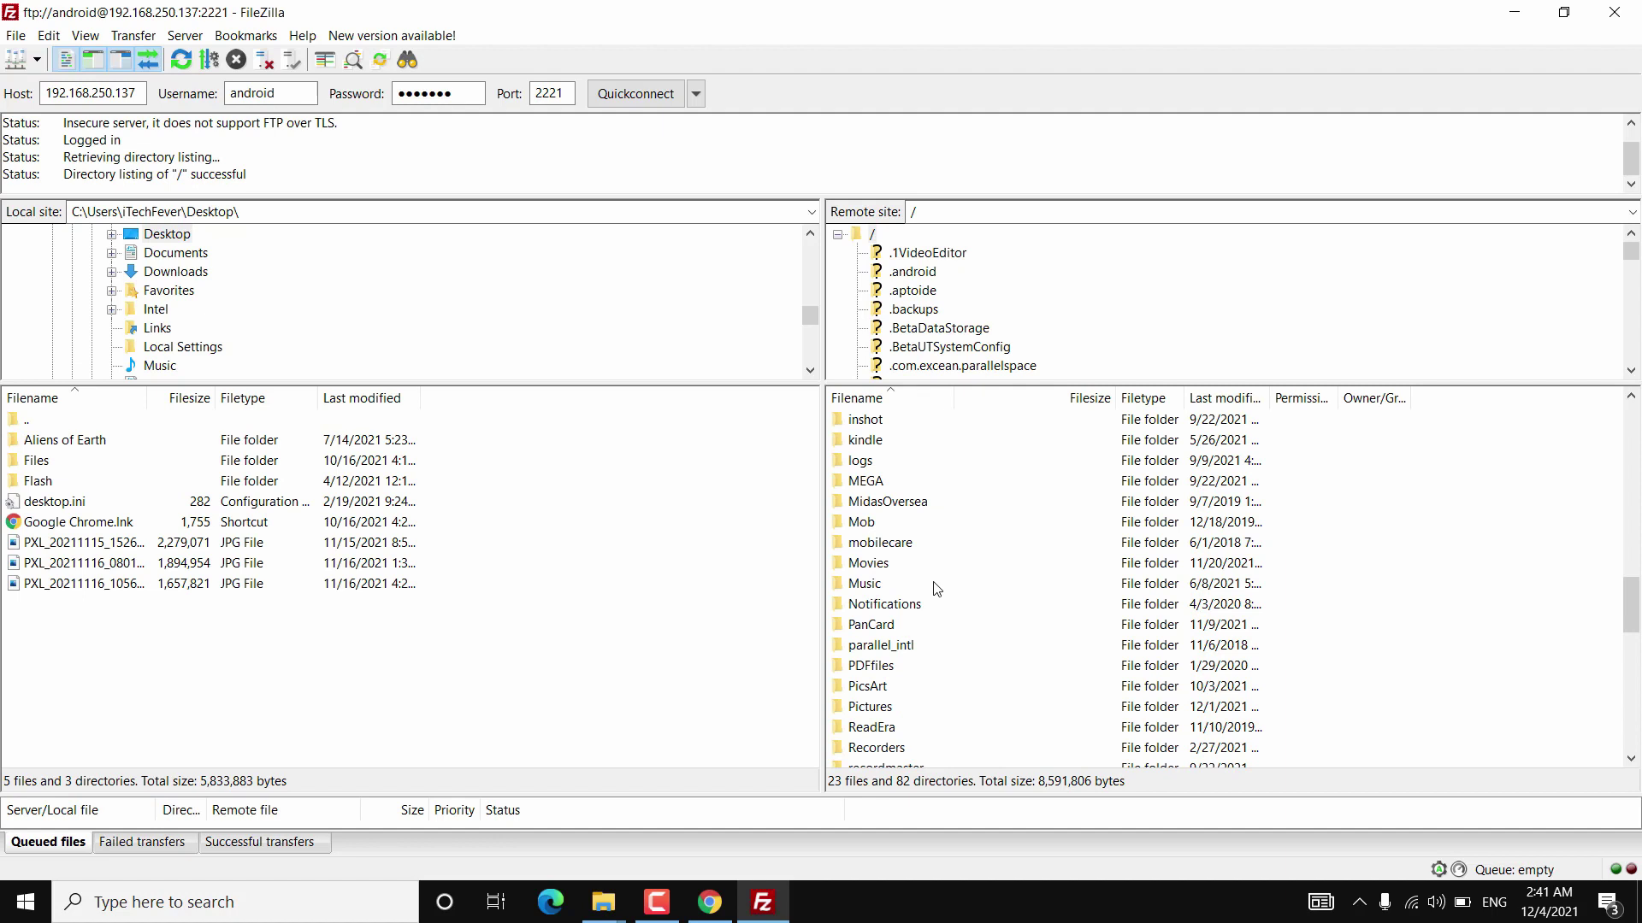
double_click(912, 666)
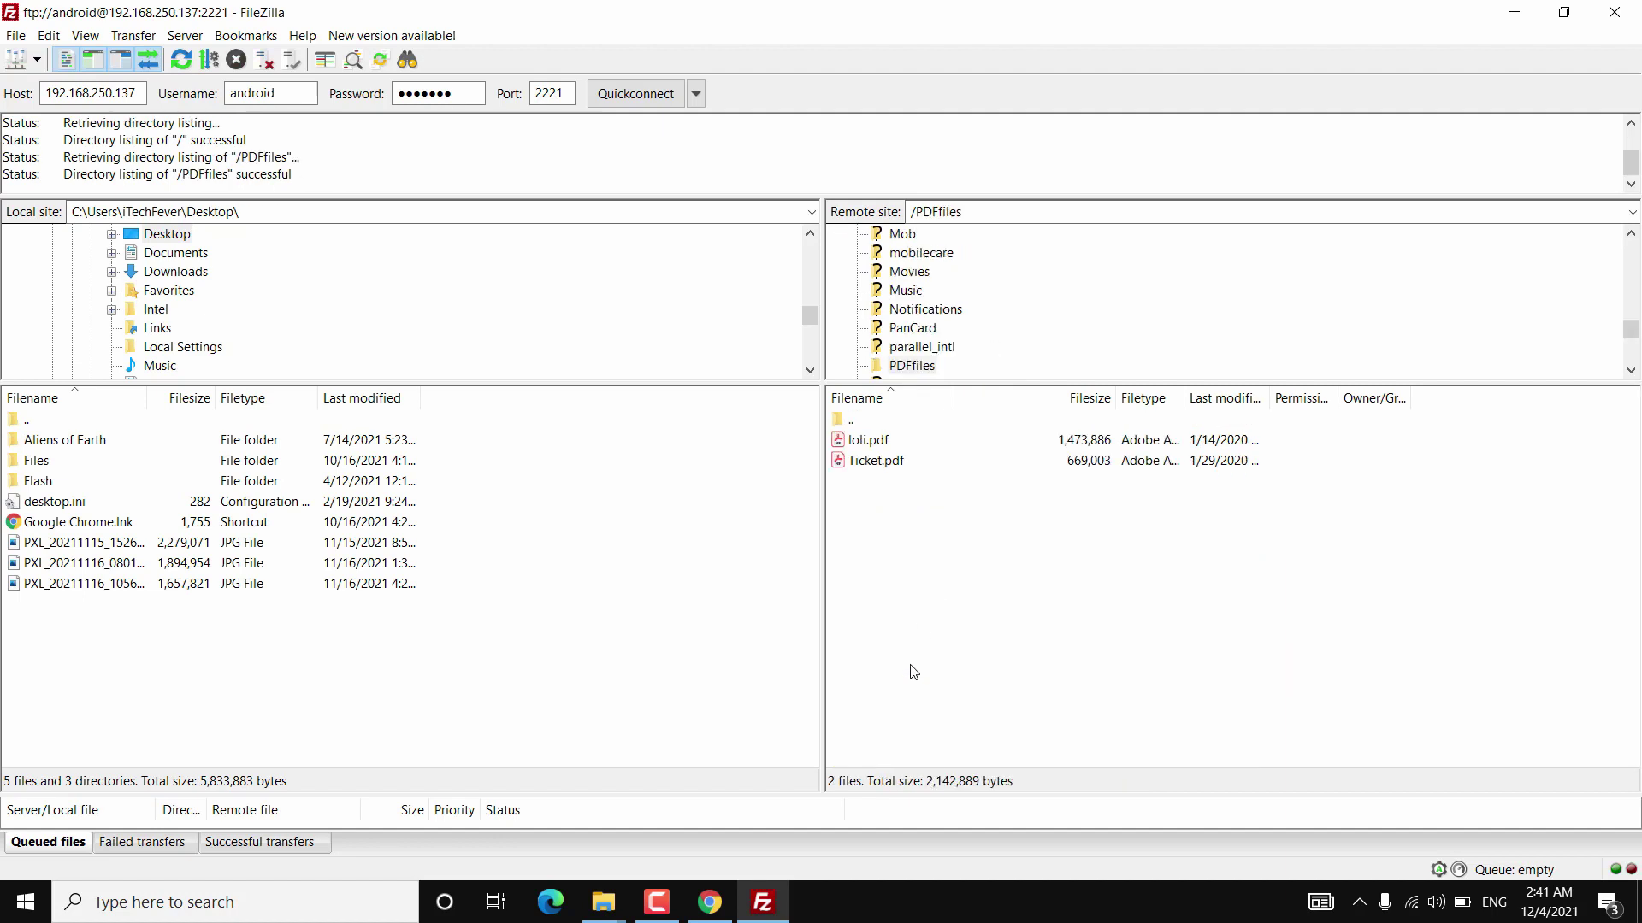
key("ctrl+a")
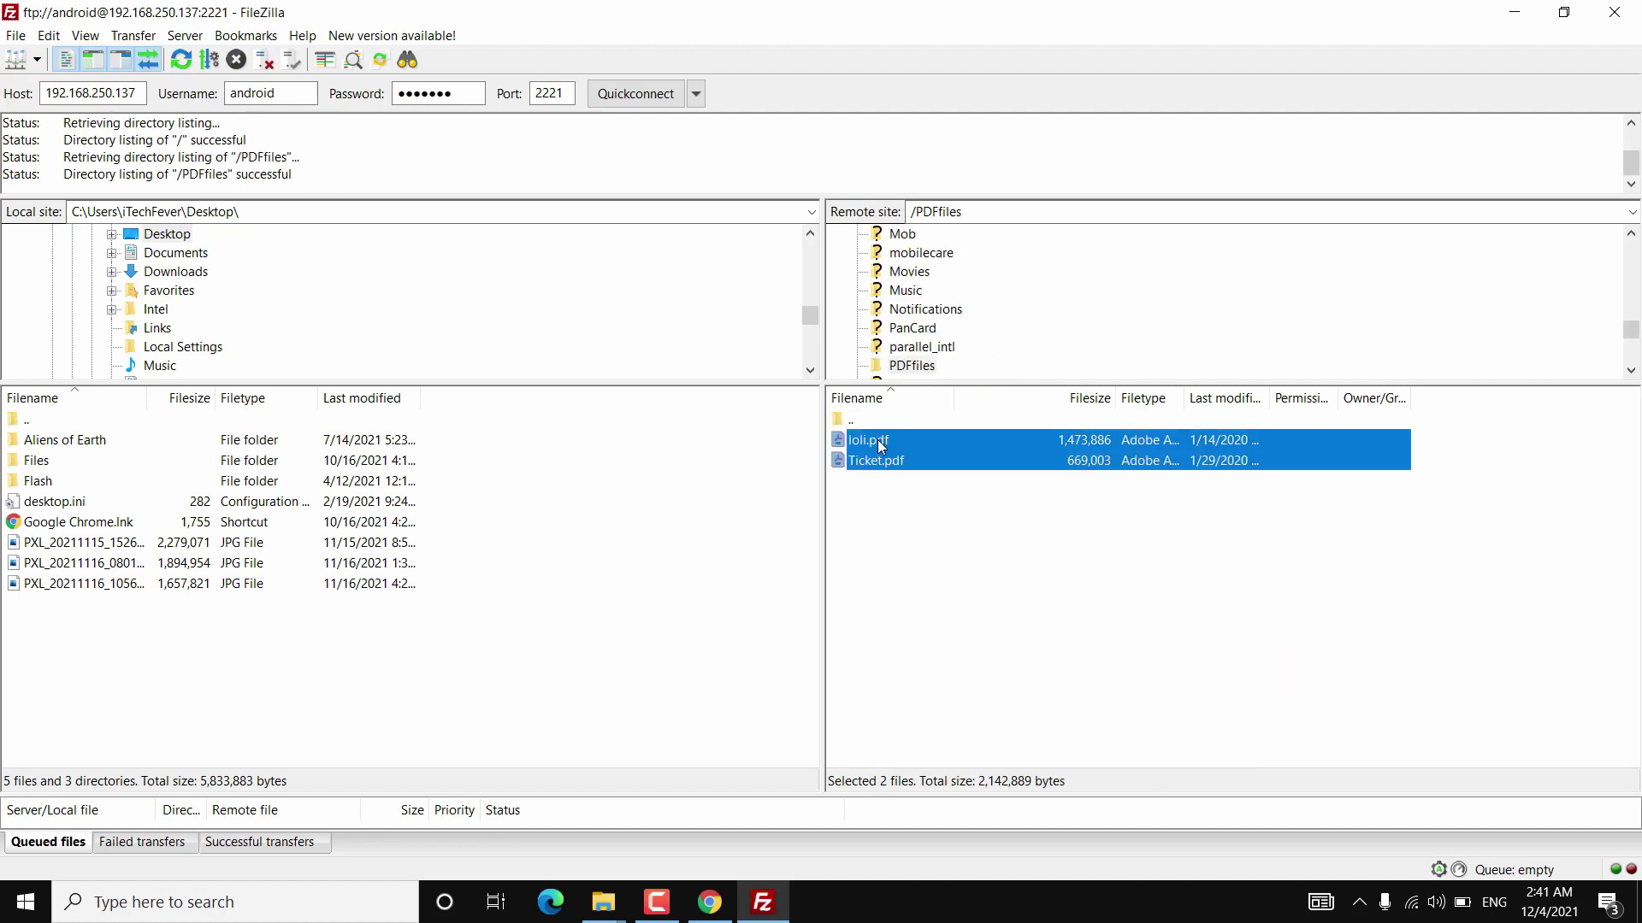
right_click(879, 443)
left_click(894, 454)
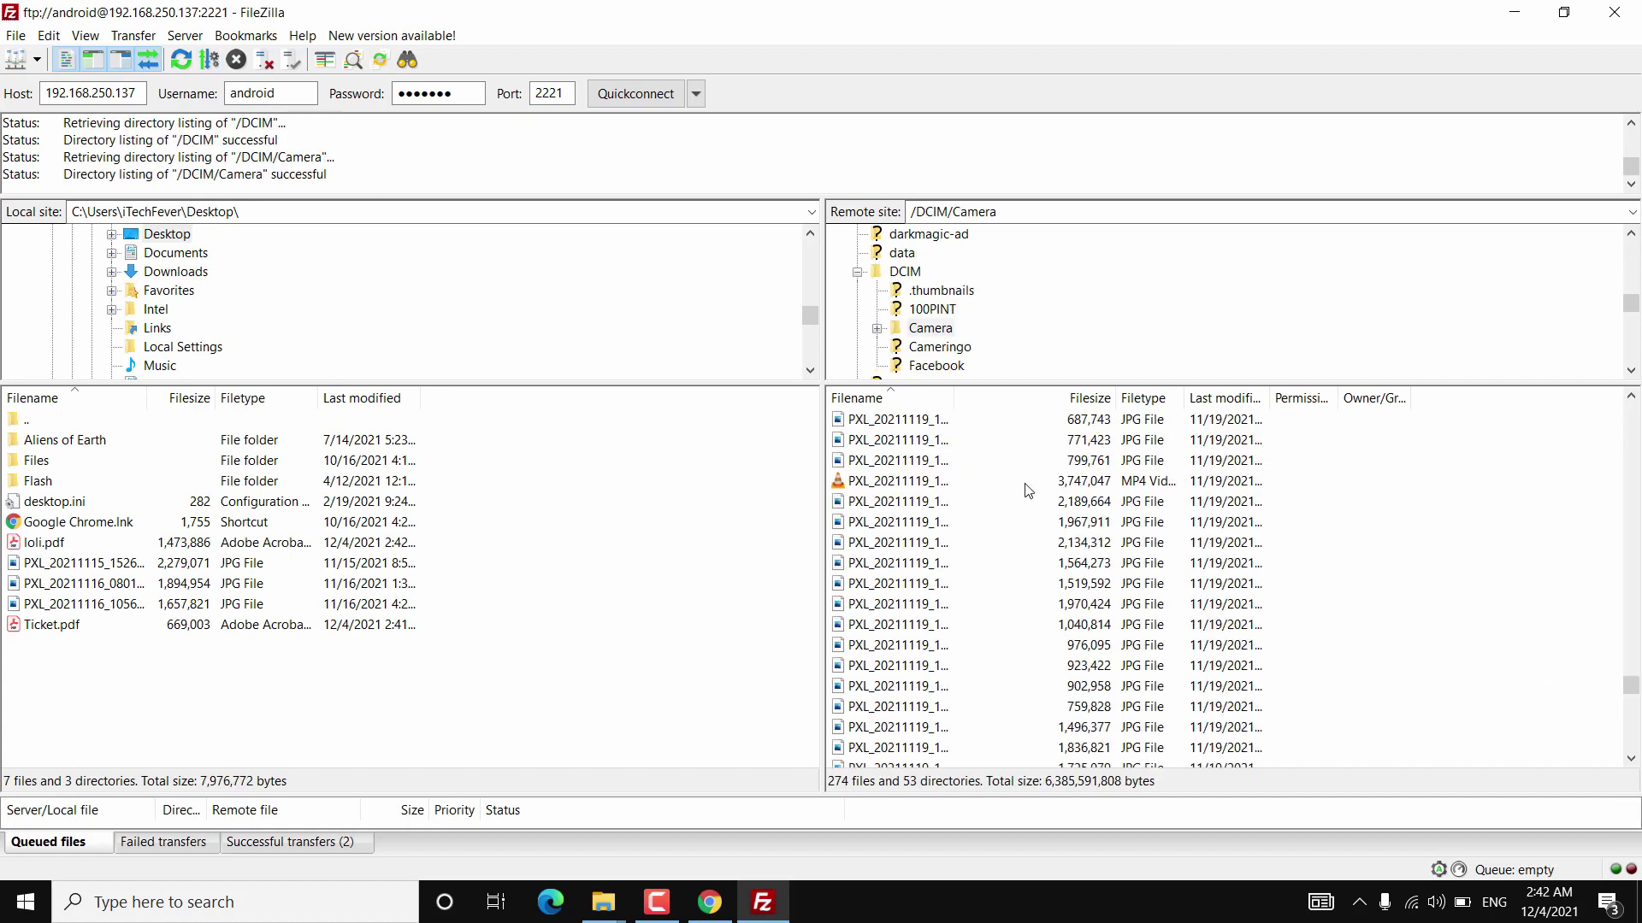
Download the video PXL_20211119_143213025.LS.mp4 from /DCIM/Camera to the Desktop.
left_click(1025, 484)
right_click(1024, 484)
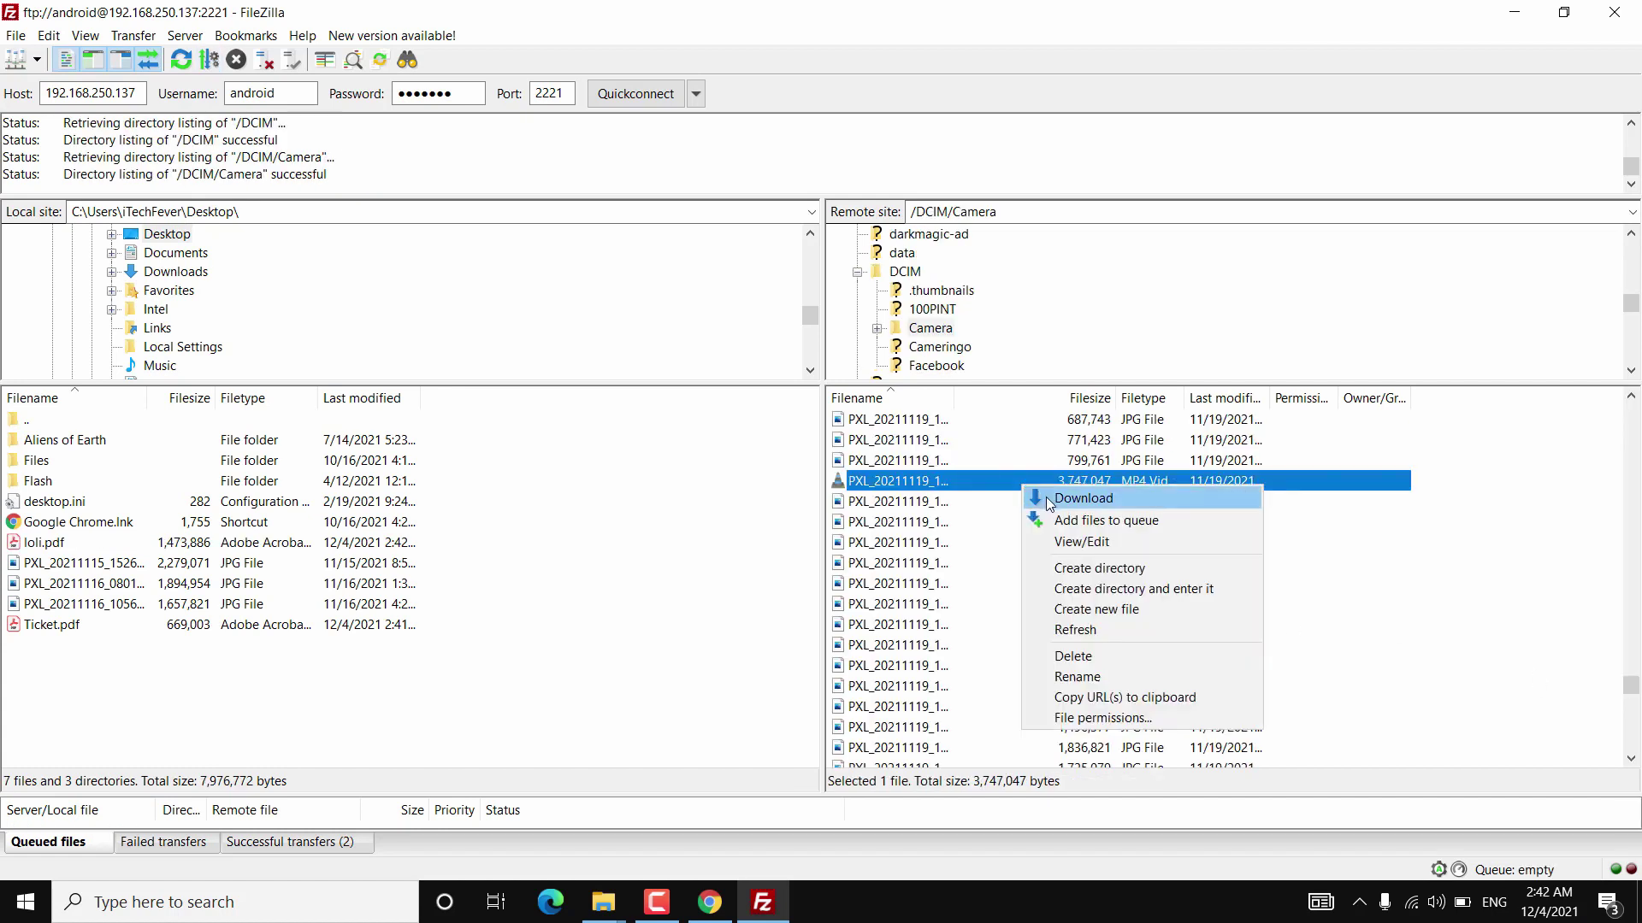
left_click(1050, 500)
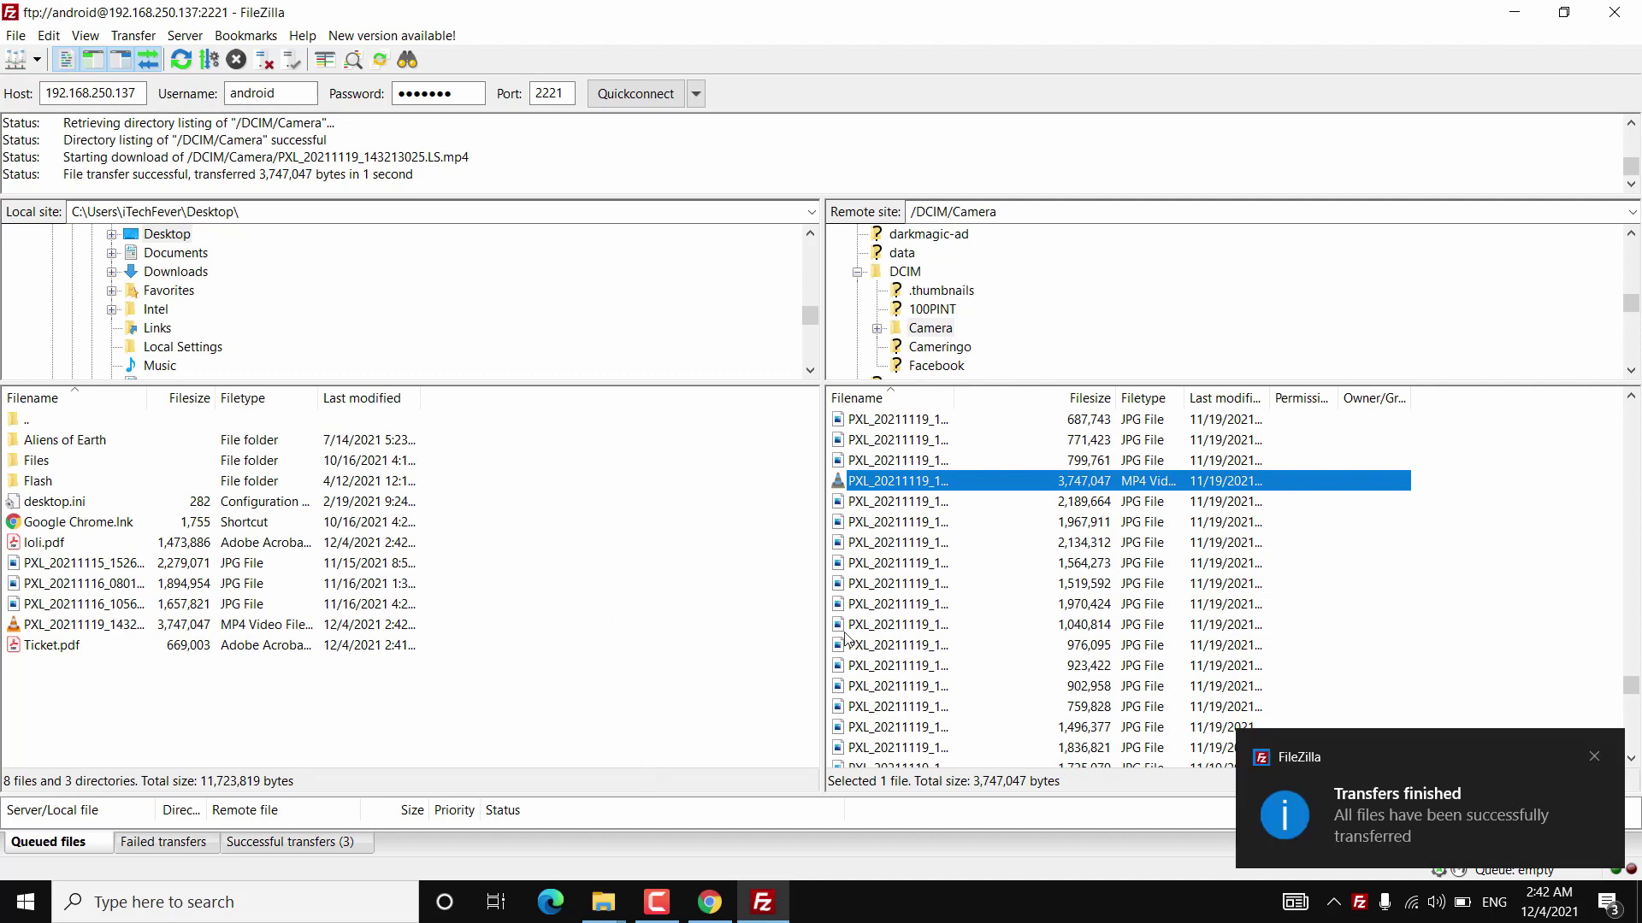
left_click(1367, 522)
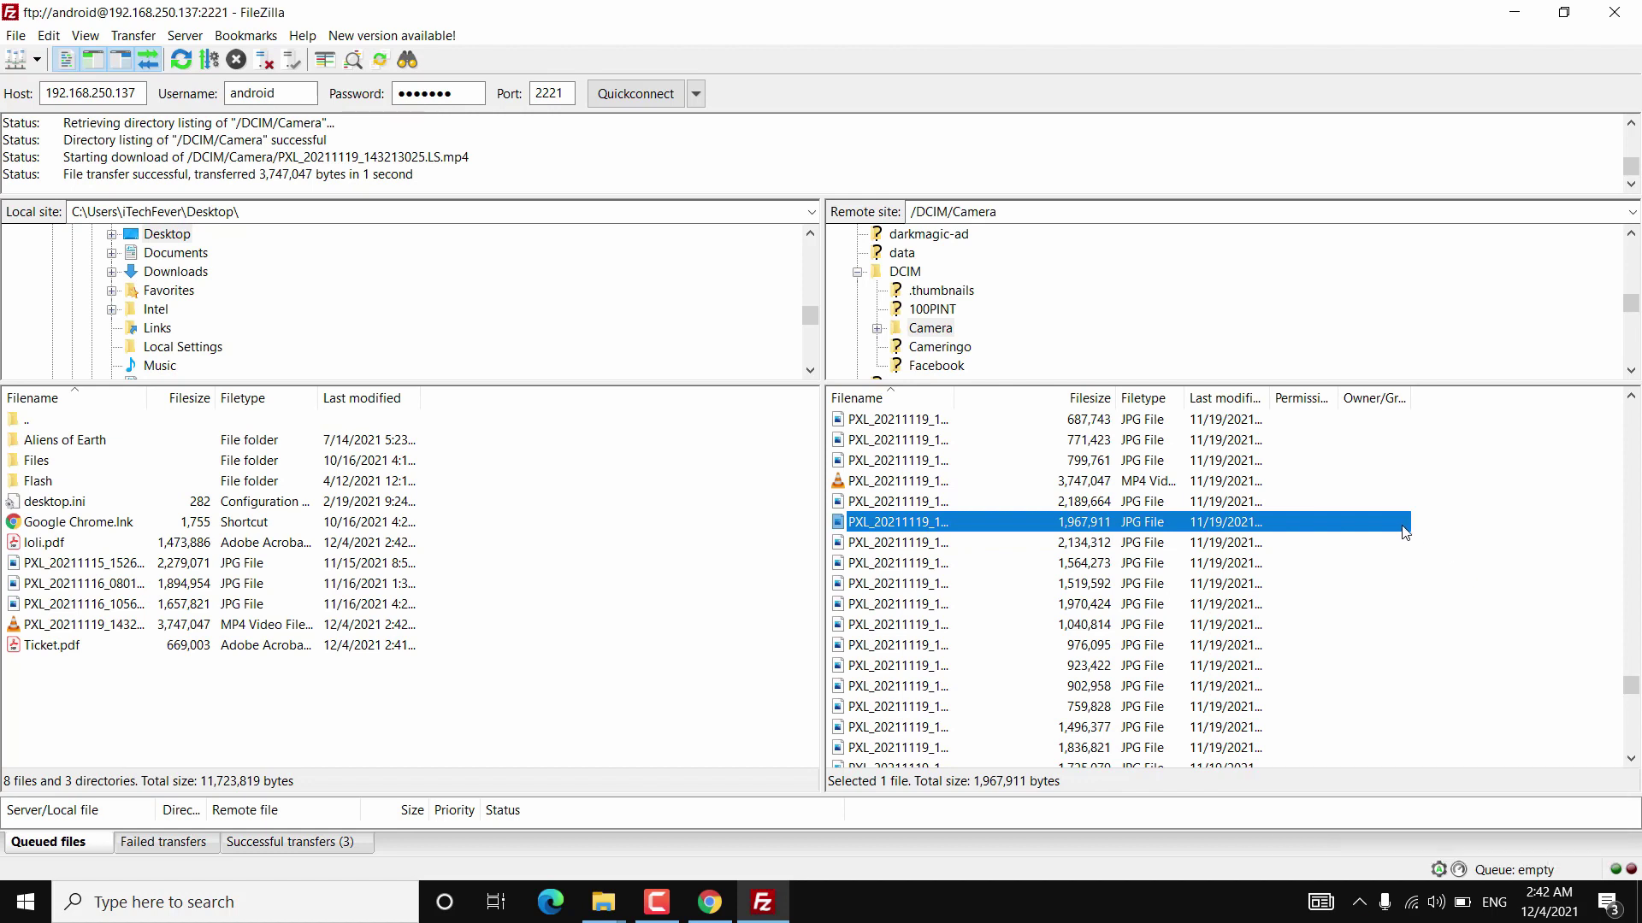
Close FileZilla and return to the This PC window from the taskbar.
left_click(1614, 12)
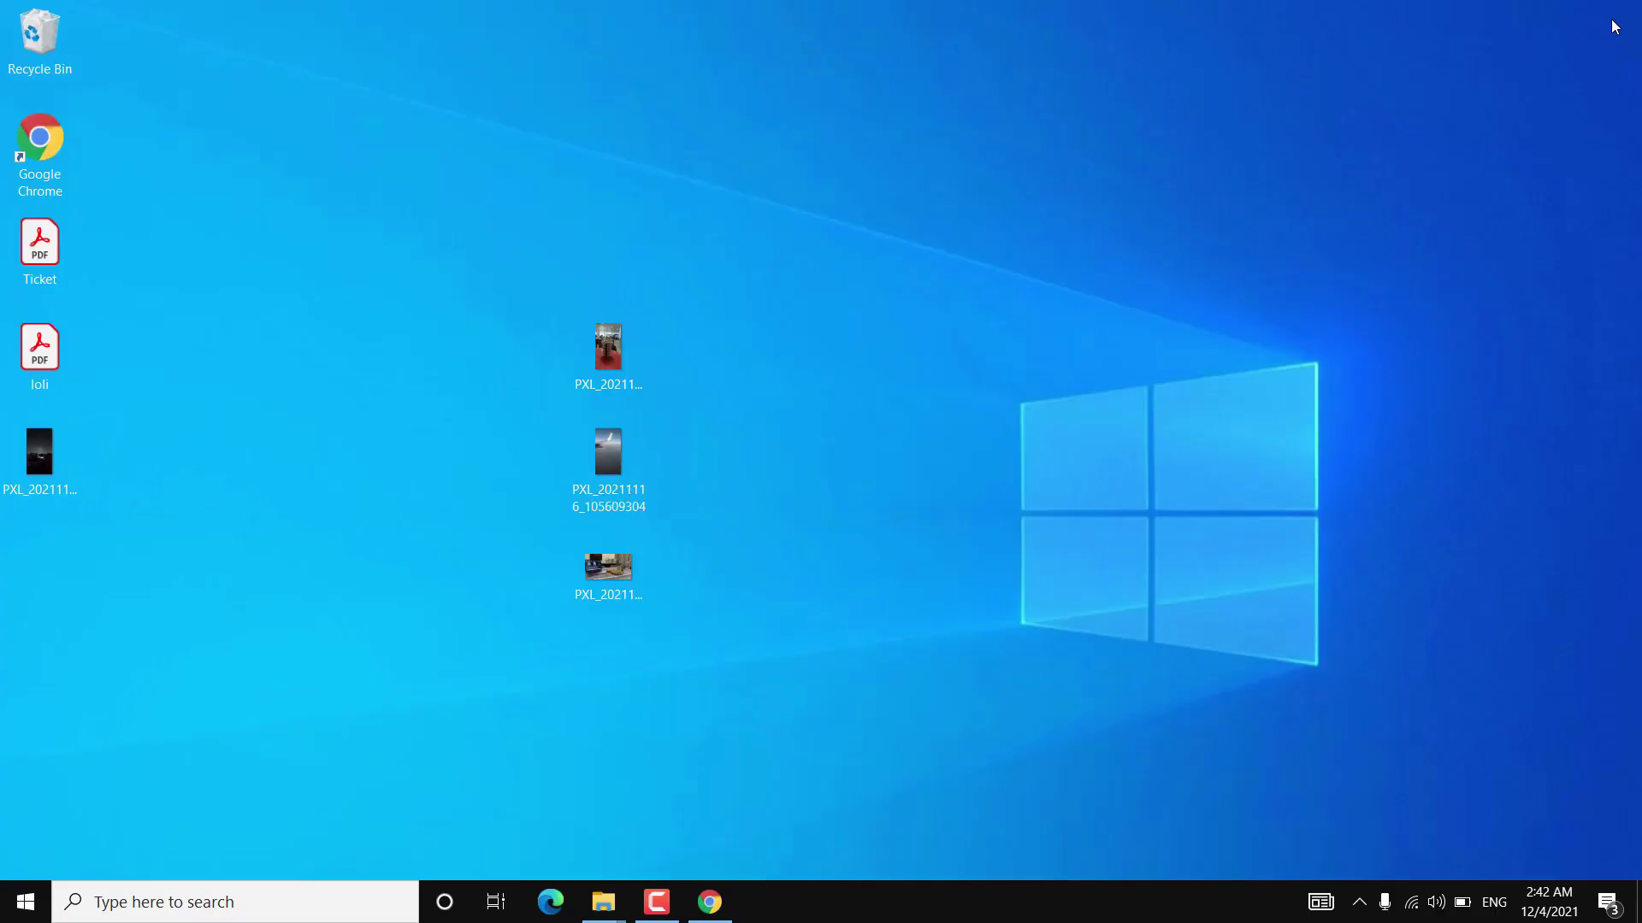
mouse_move(598, 911)
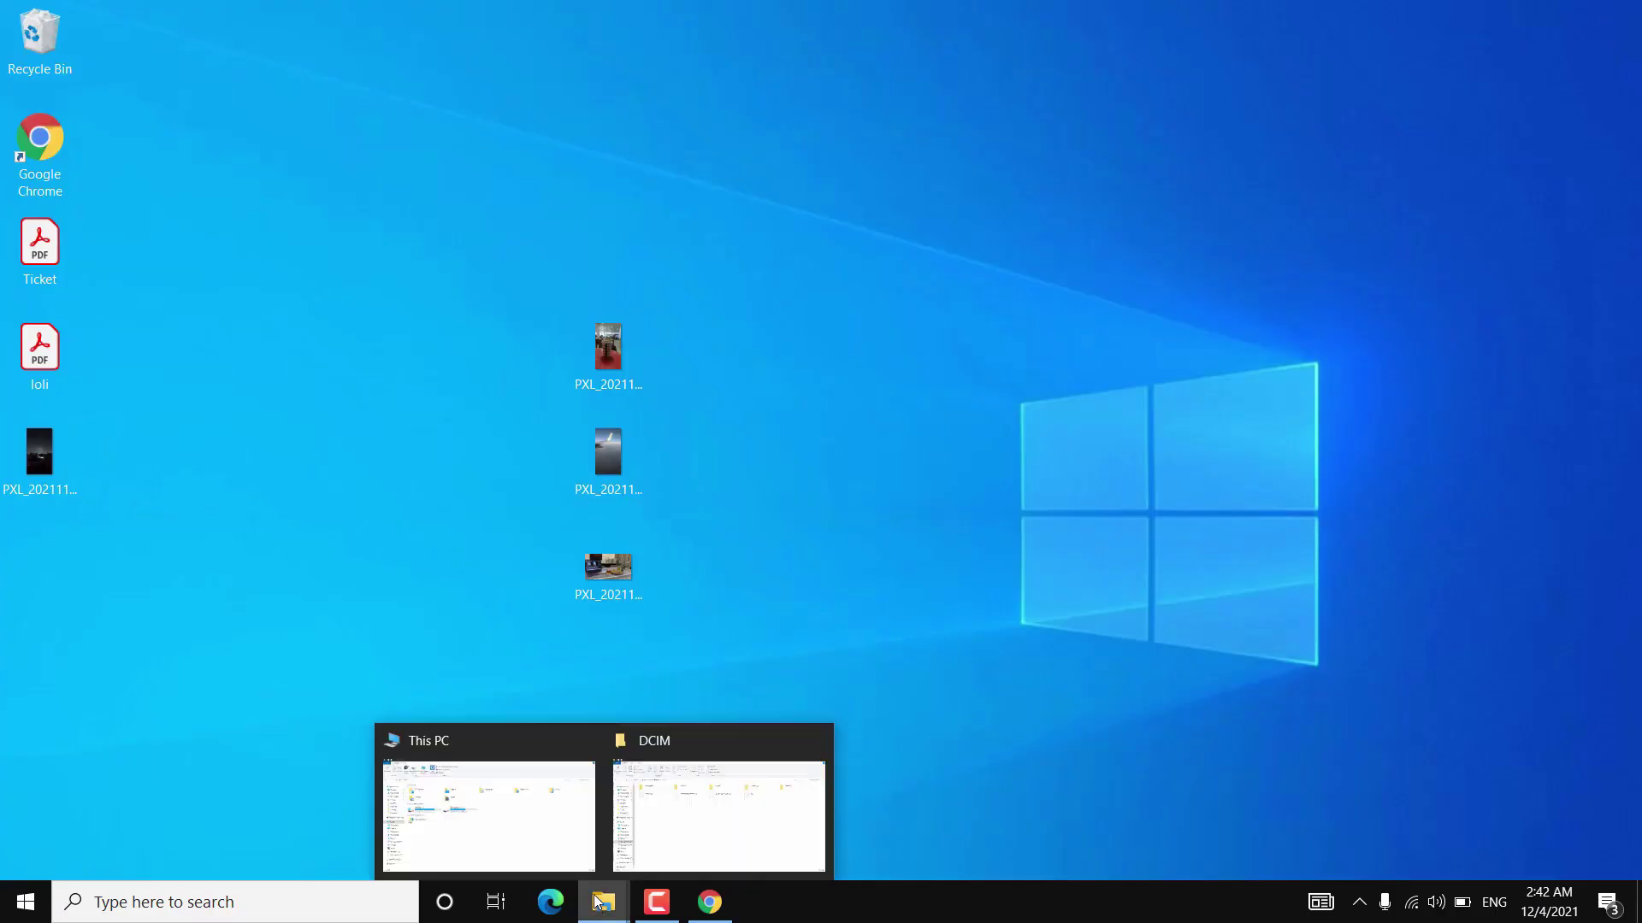
left_click(555, 828)
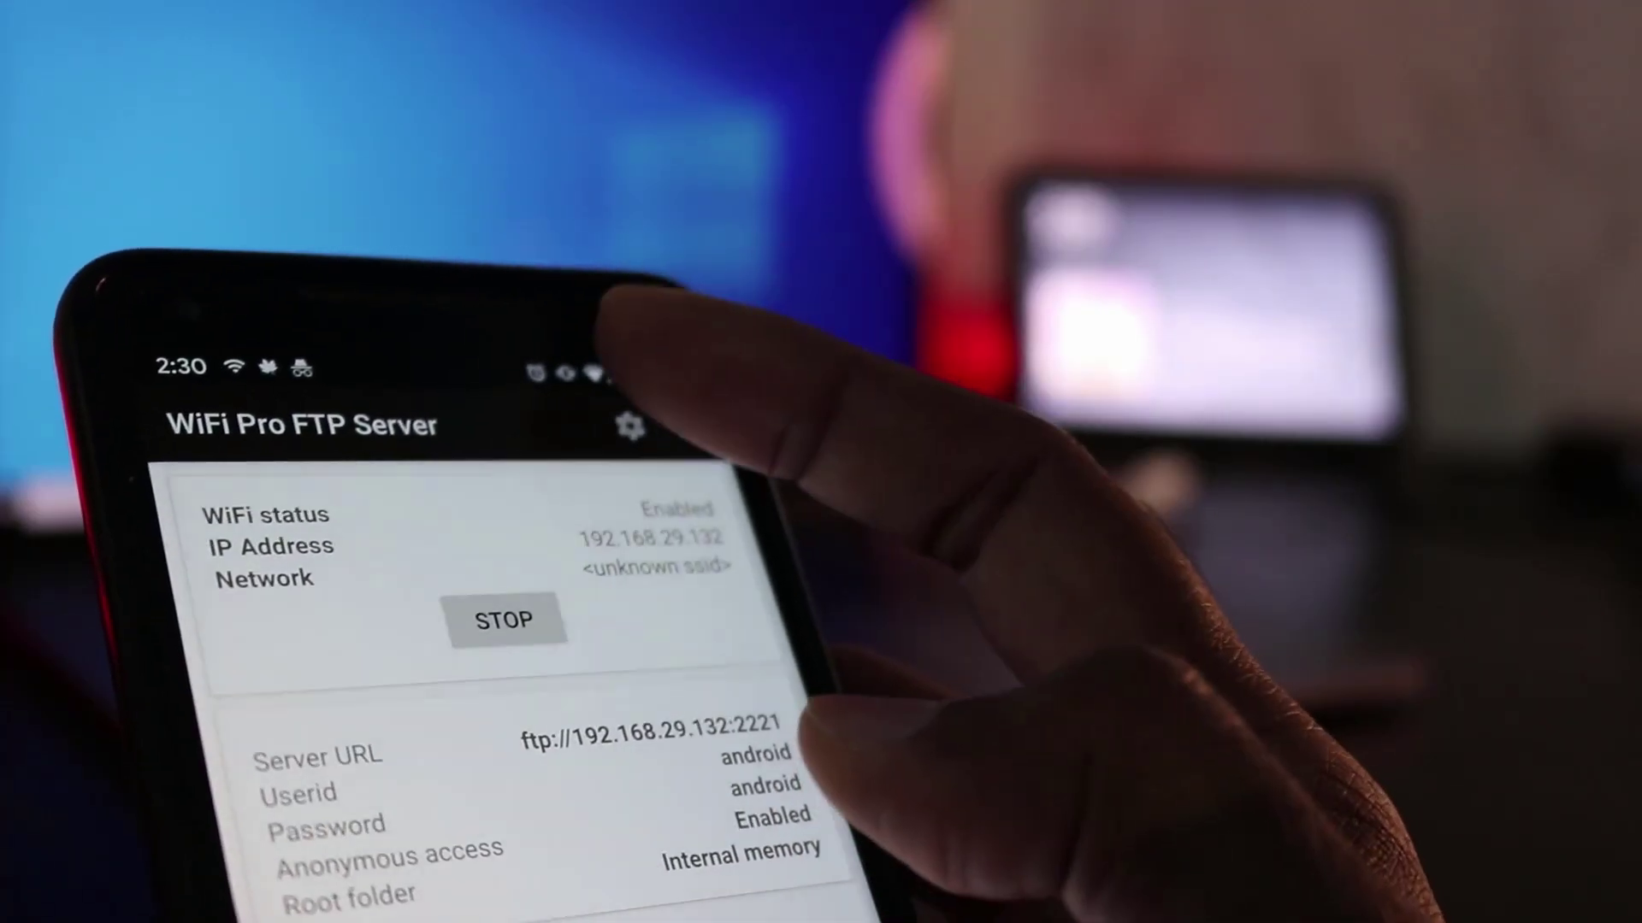
left_click(630, 425)
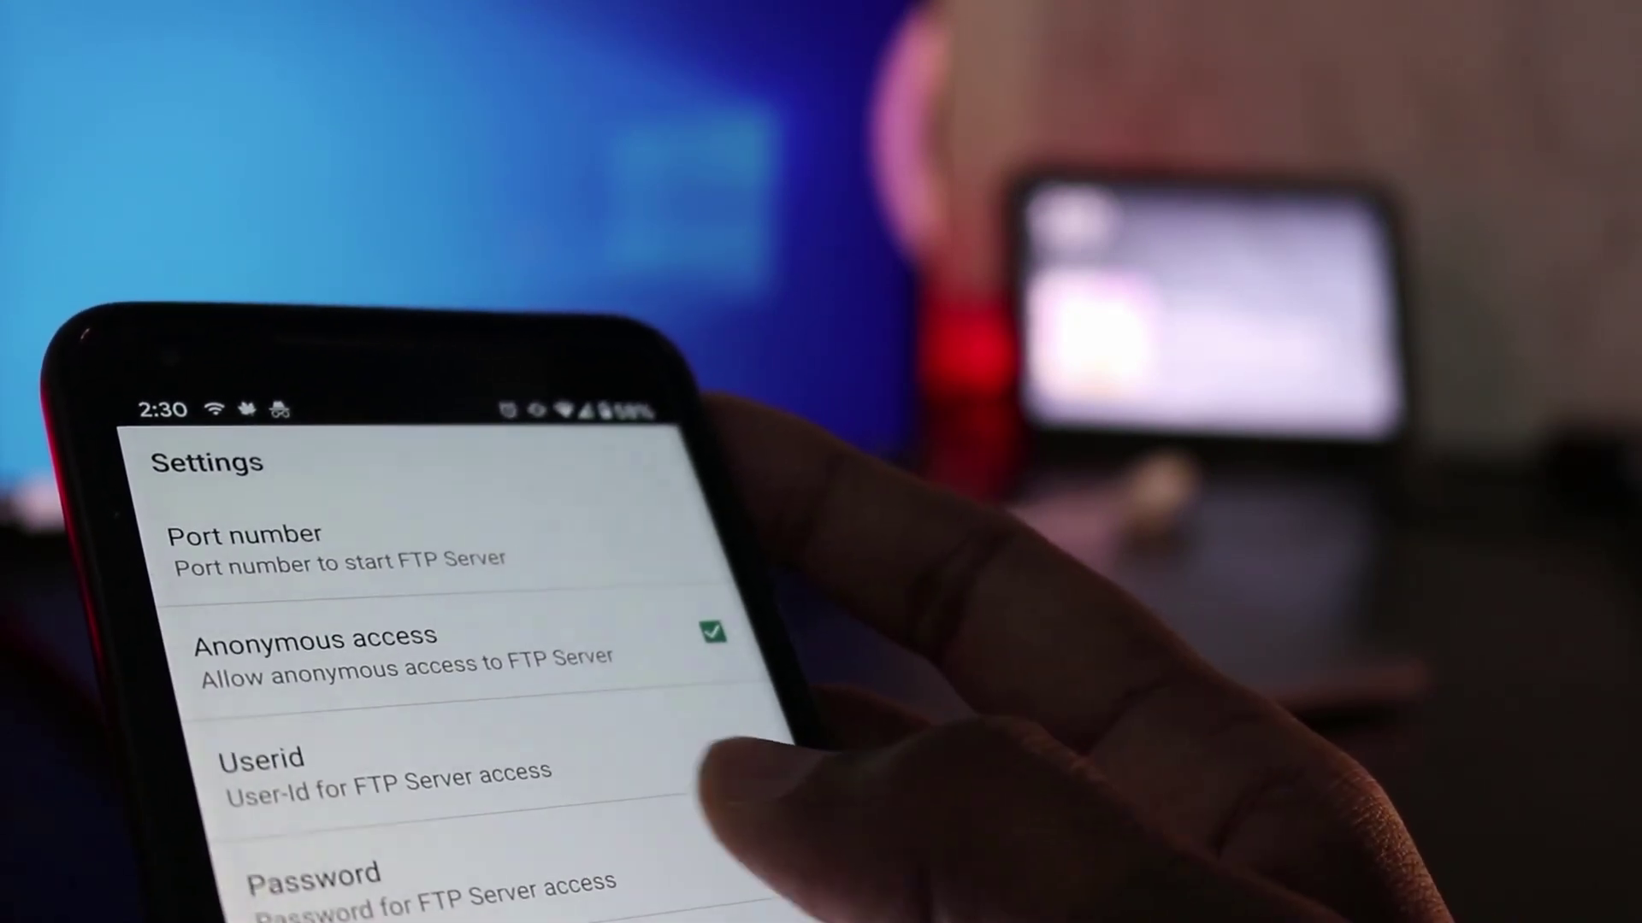
left_click(710, 864)
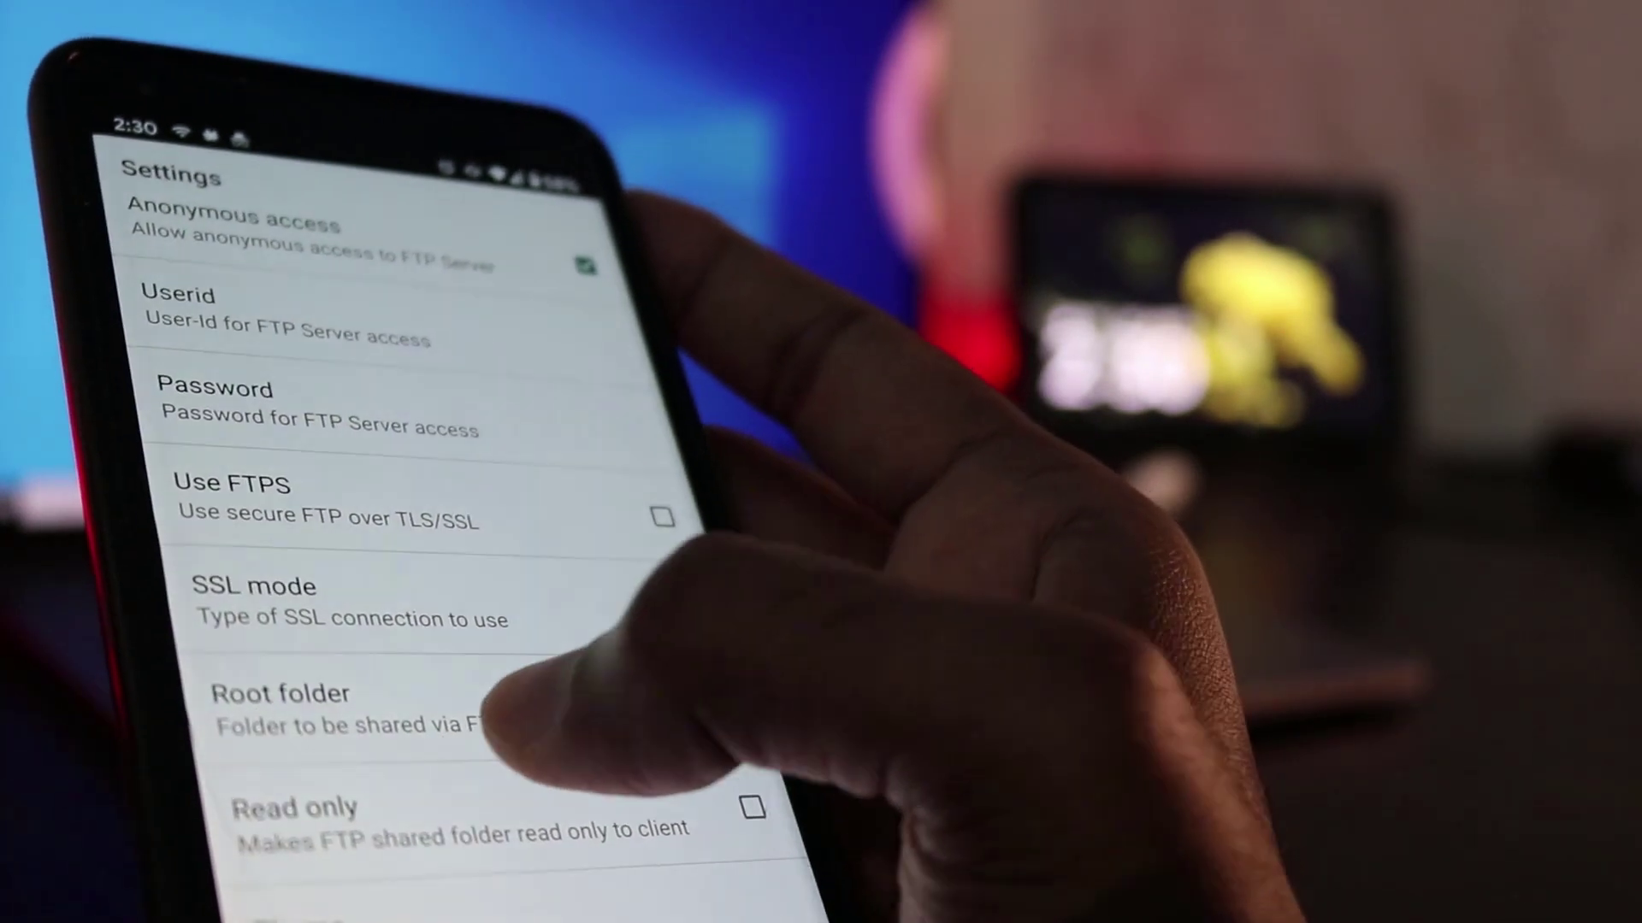
left_click(504, 727)
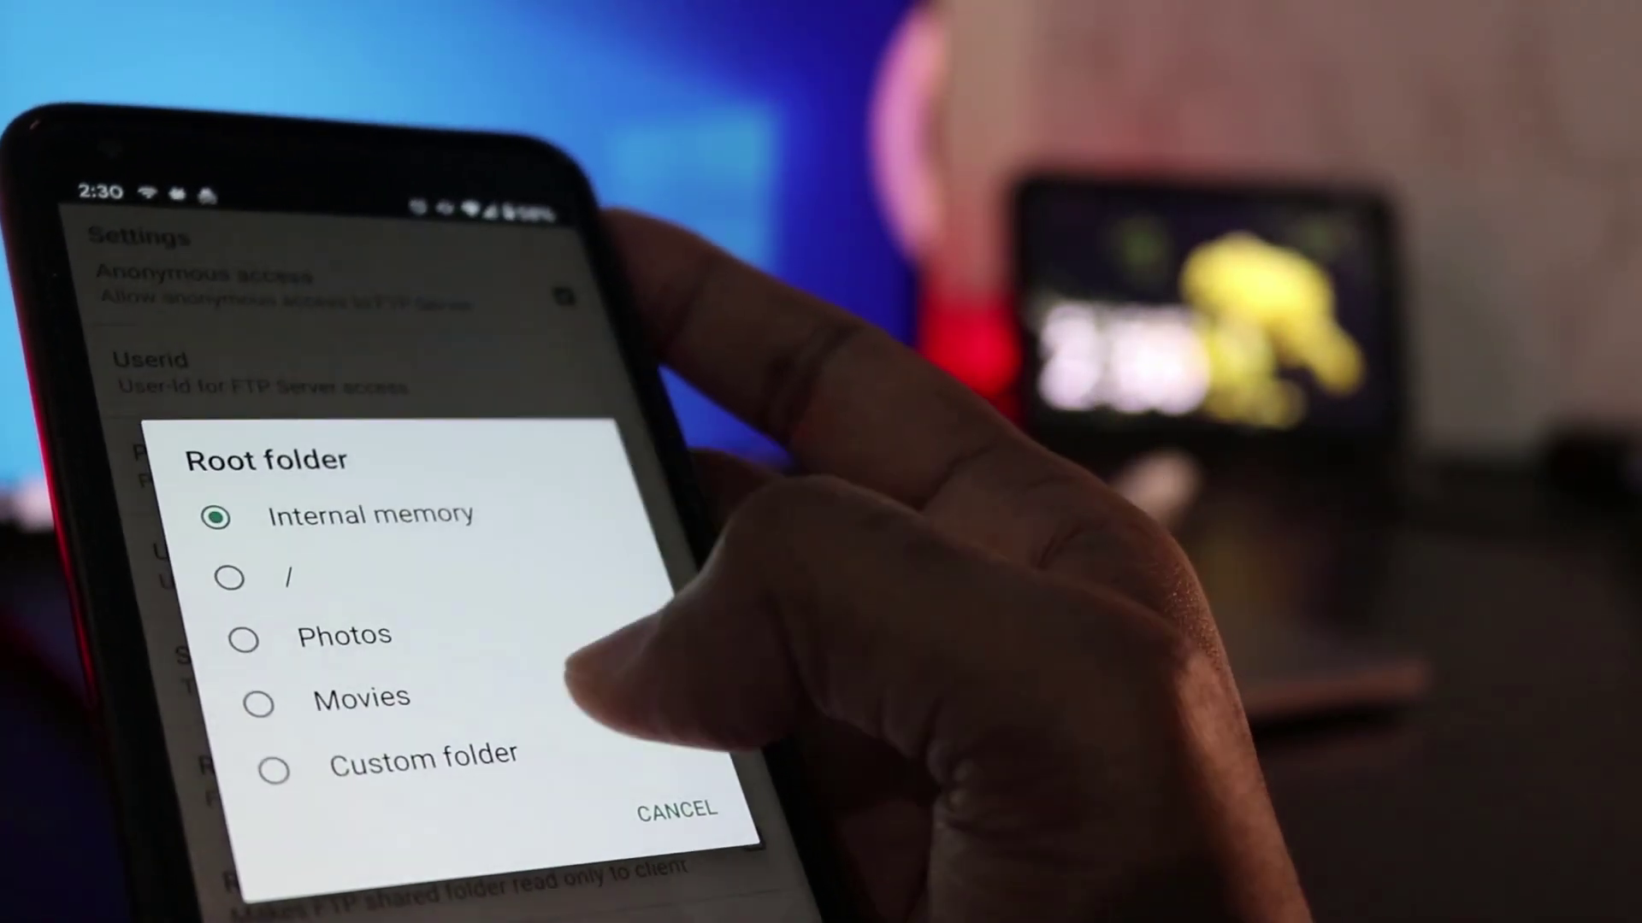
left_click(676, 810)
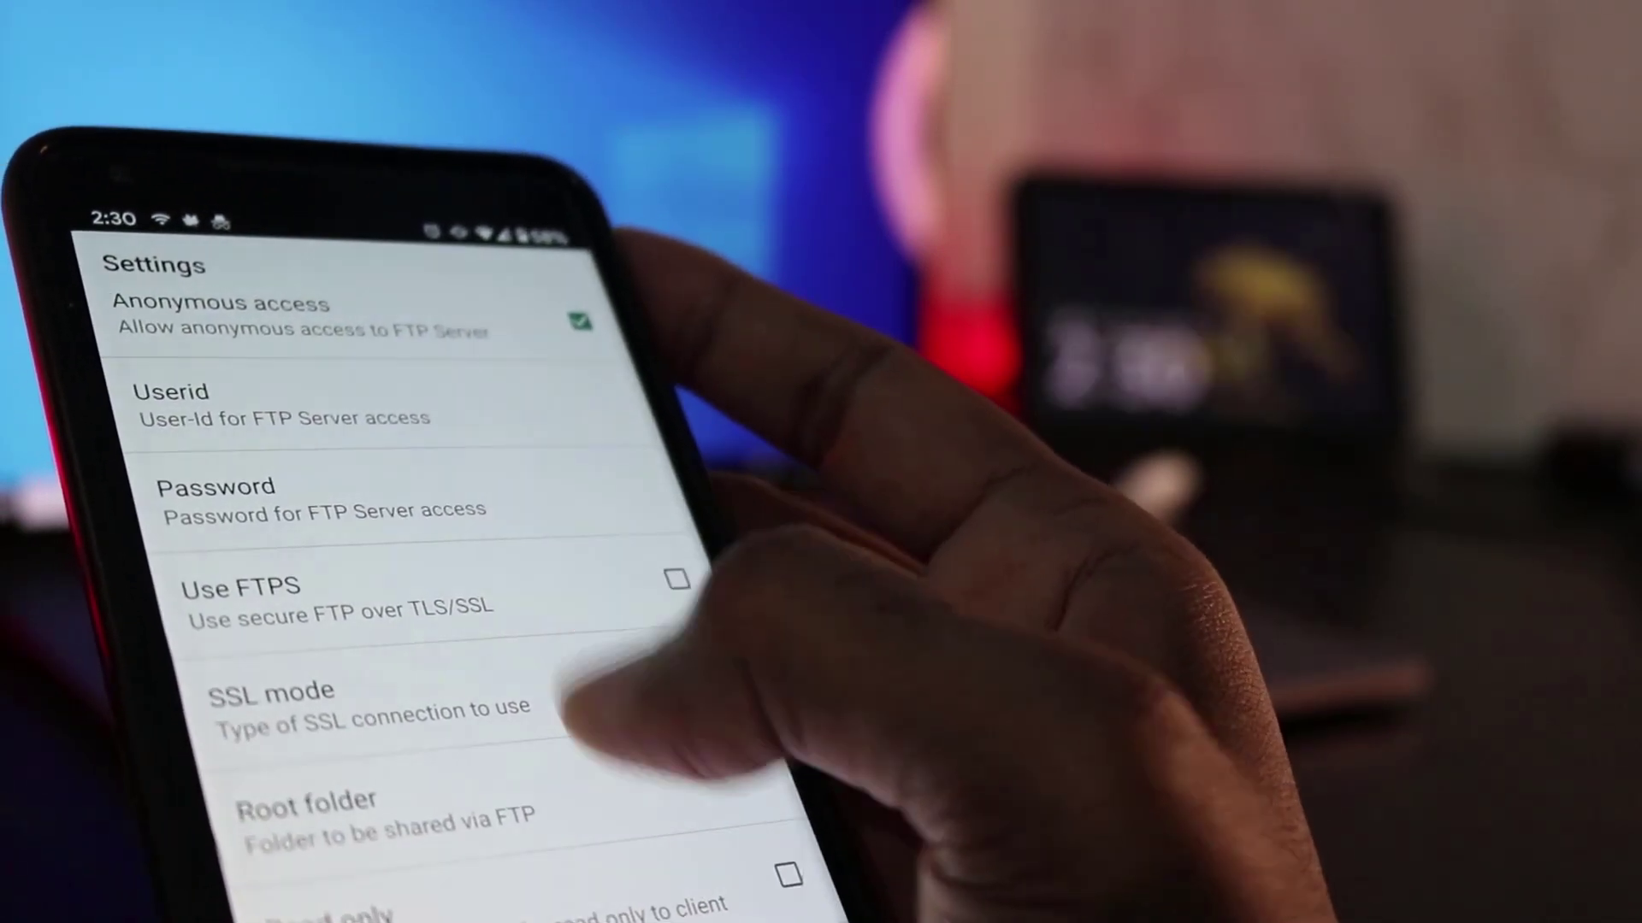
scroll(384, 556, "up", 2)
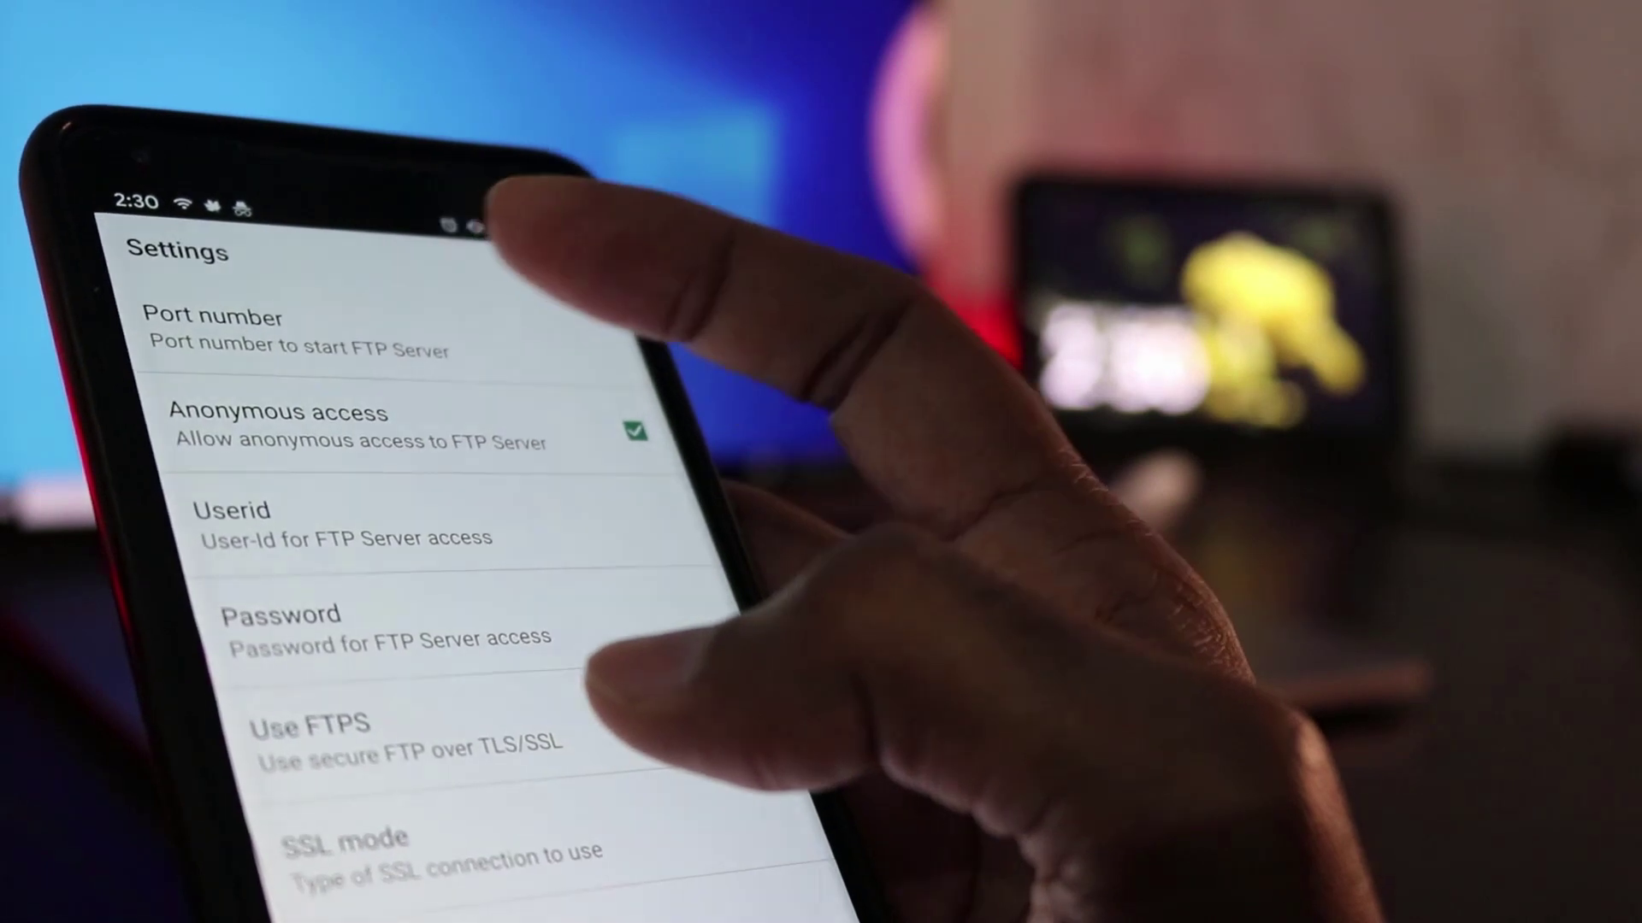
key("Escape")
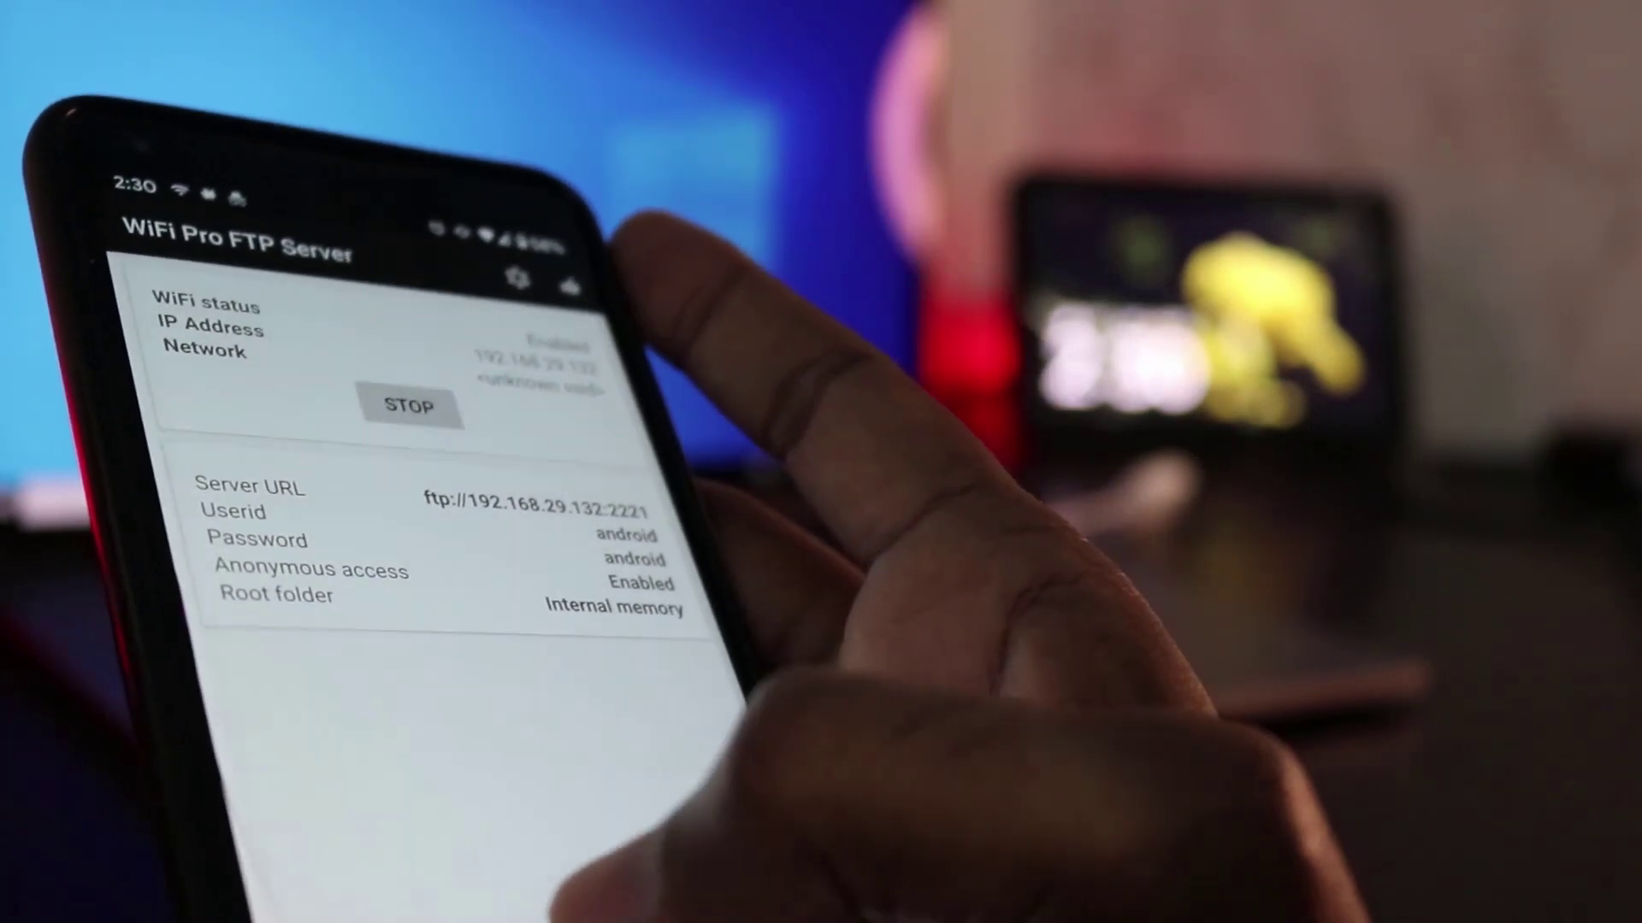